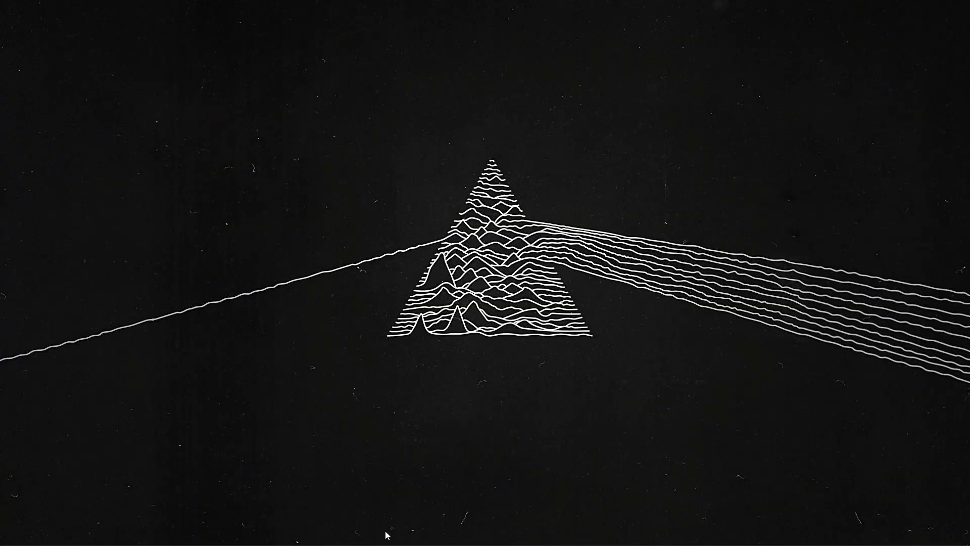
Step: Create a new document 2500 px wide and 1500 px high at 72 pixels/inch with a white background
click(301, 530)
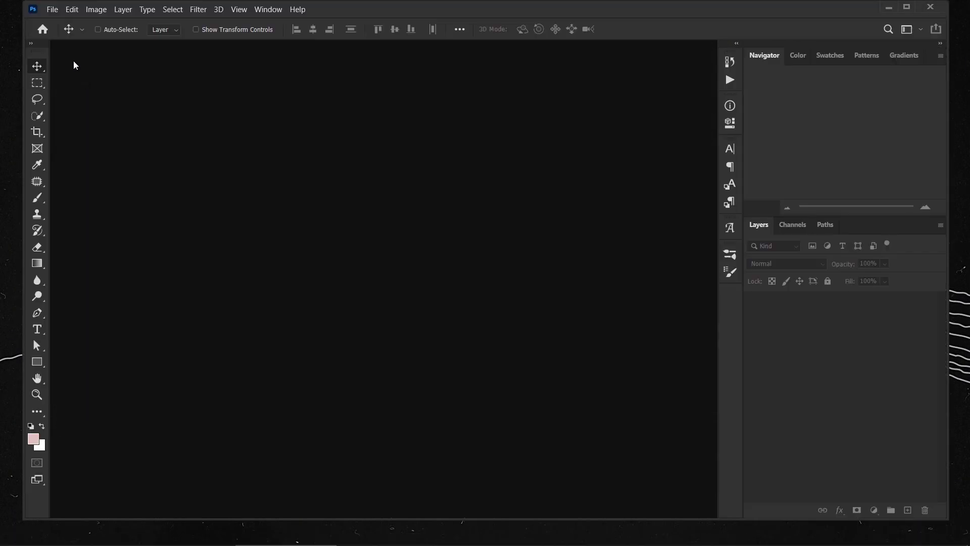
click(52, 9)
click(57, 19)
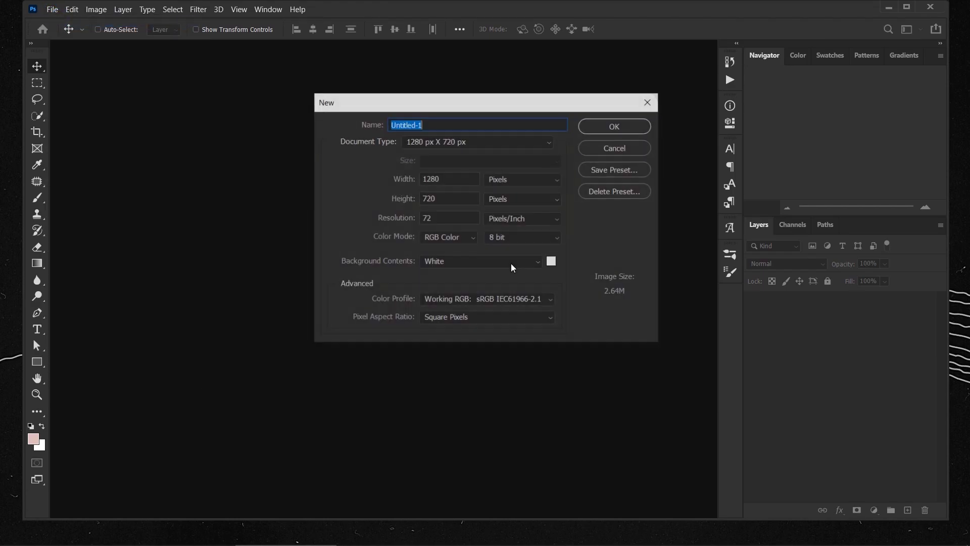
double_click(432, 179)
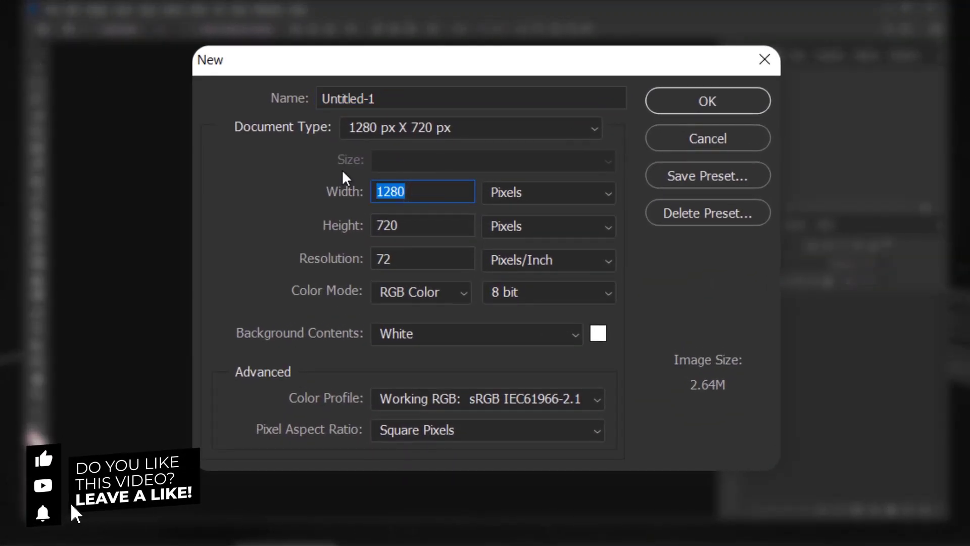
text(2500)
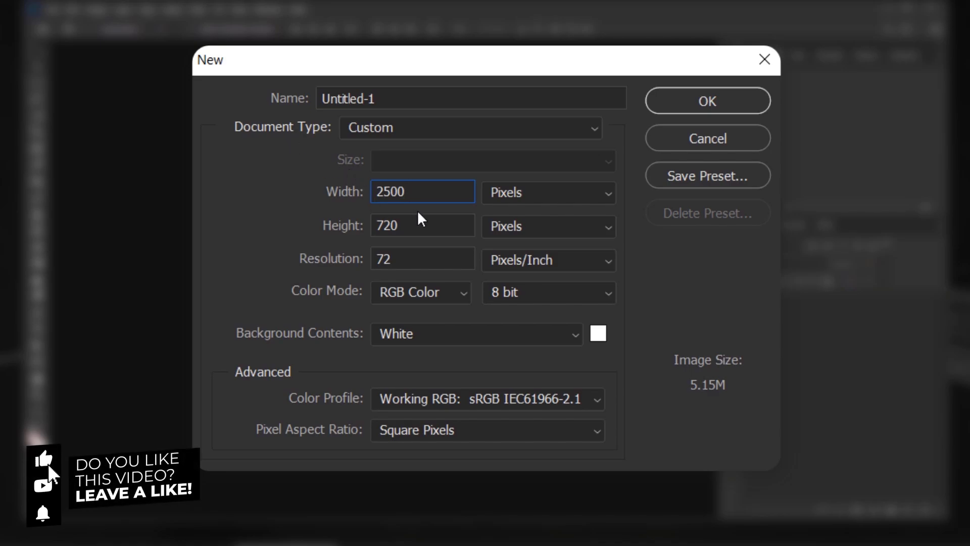
double_click(420, 223)
text(150)
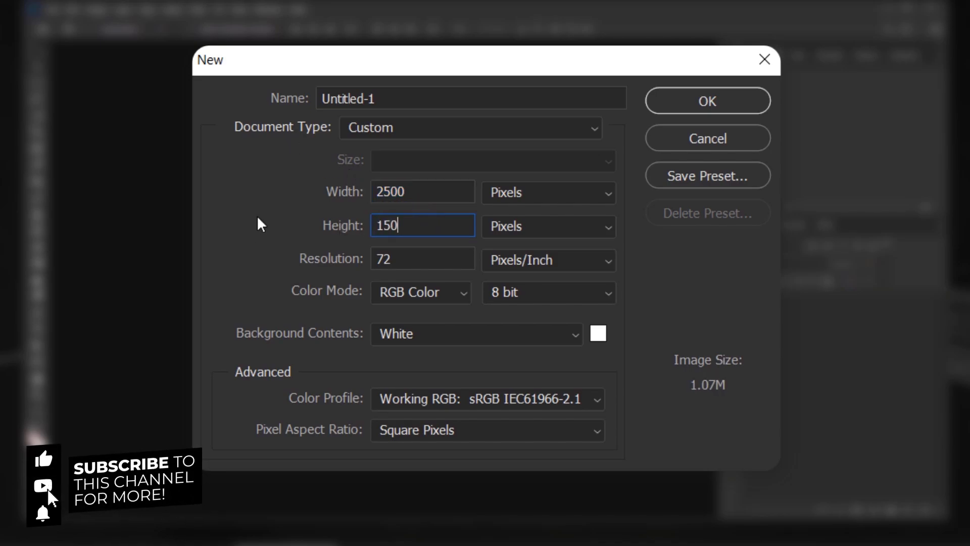
text(0)
double_click(397, 258)
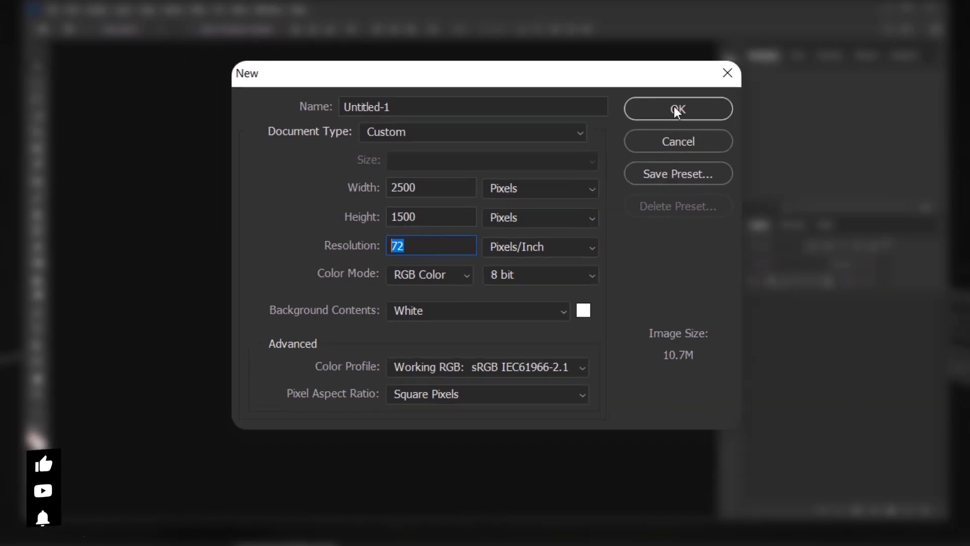
click(678, 110)
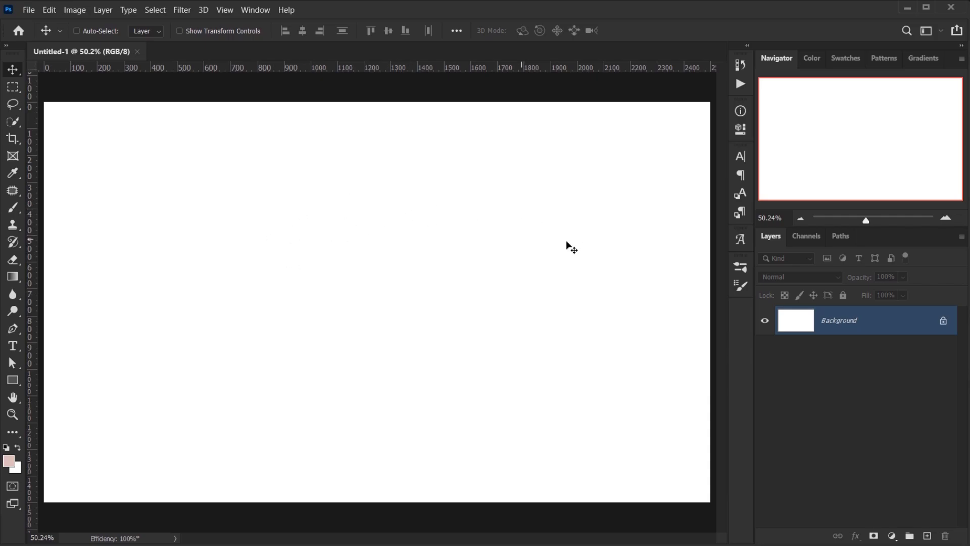
Step: Add a gradient fill layer using the off-white to blue-gray preset, seventh in the Grays group
click(892, 536)
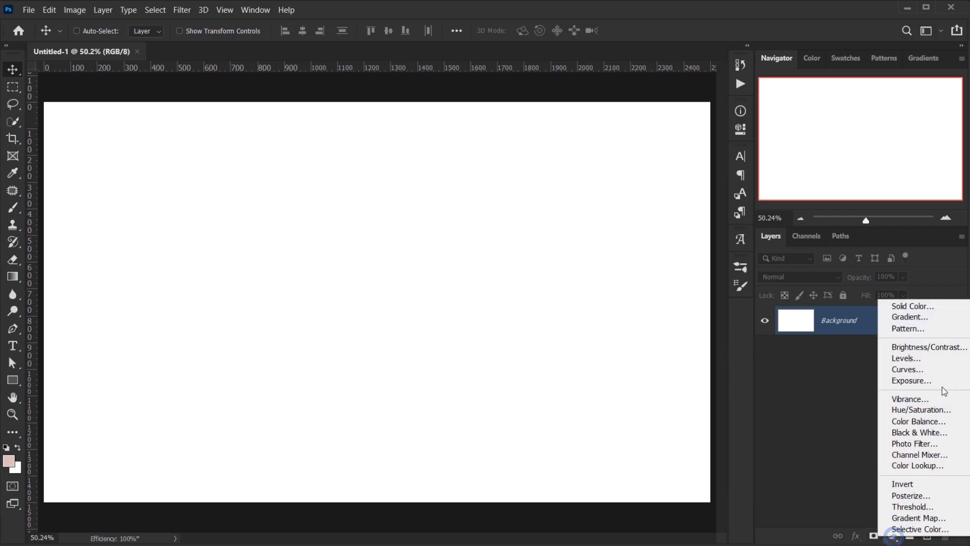
click(916, 318)
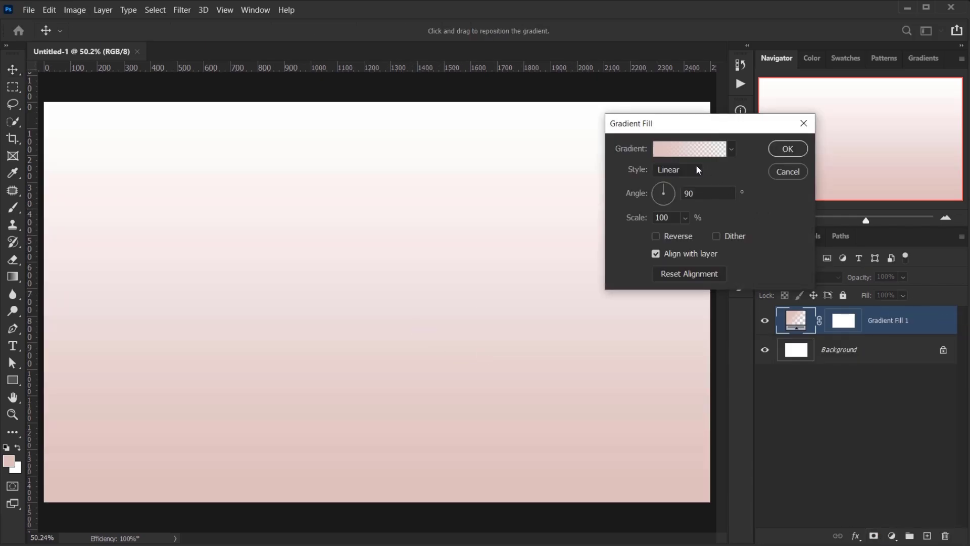
click(731, 148)
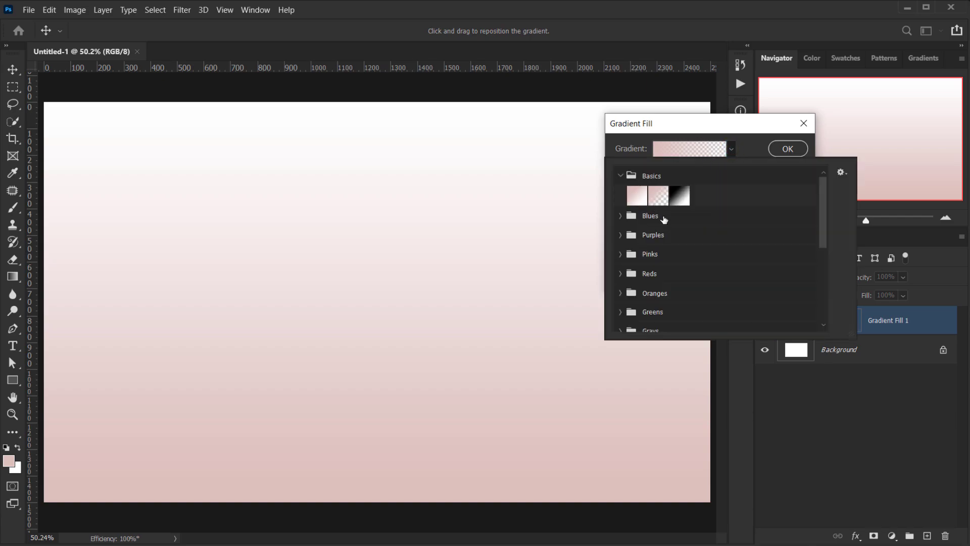
scroll(660, 246, down, 1)
scroll(661, 246, down, 1)
scroll(661, 244, down, 1)
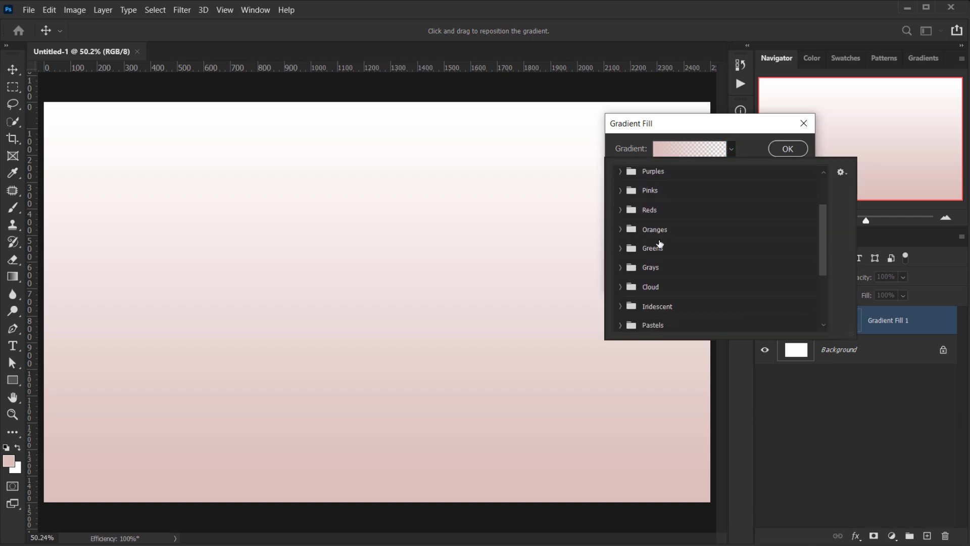
click(621, 268)
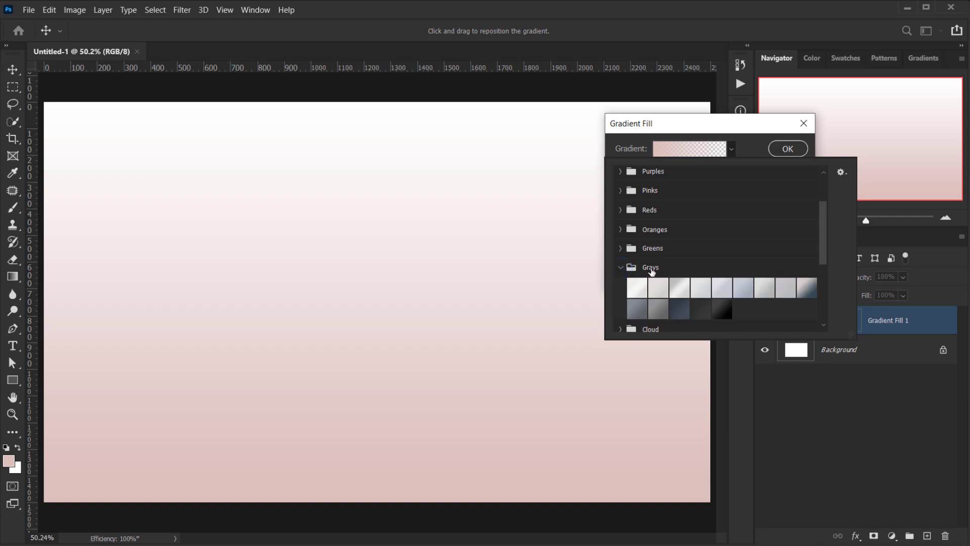
click(788, 289)
click(808, 289)
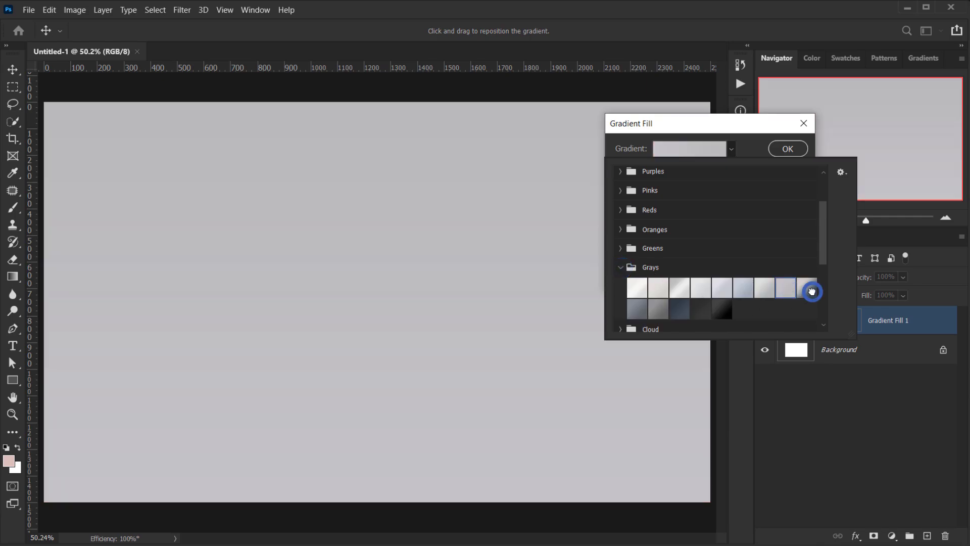
click(771, 292)
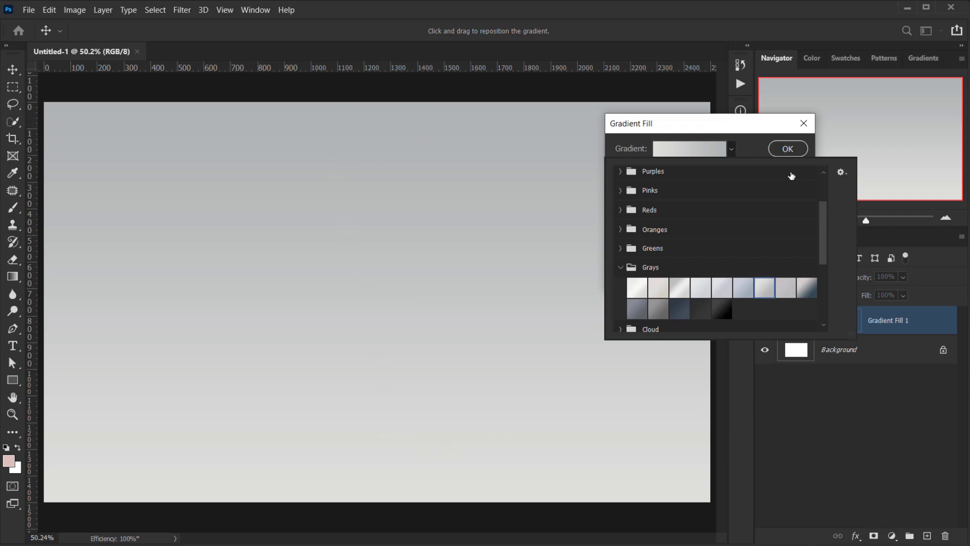
click(753, 124)
Step: Make the gradient fill Radial with a scale of 150% and apply it
click(693, 170)
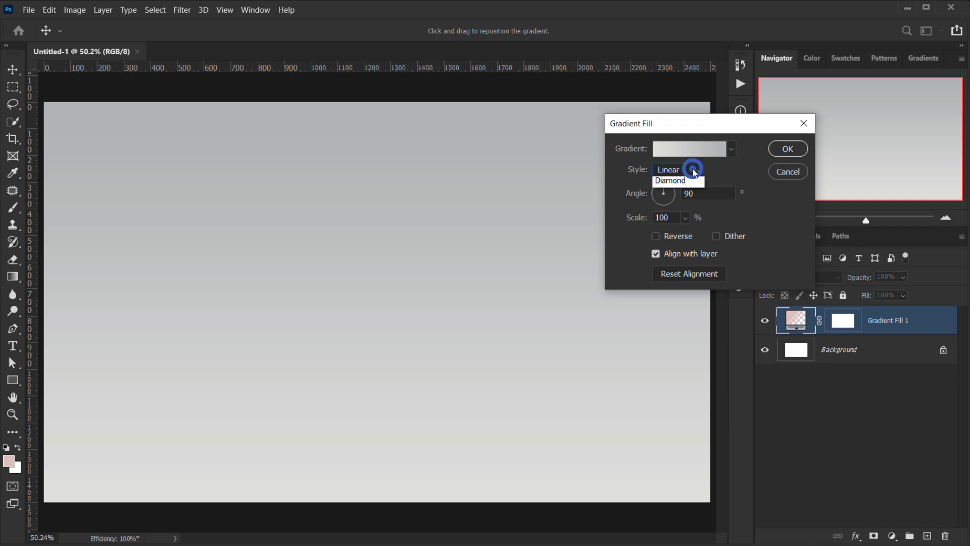
click(677, 195)
click(665, 217)
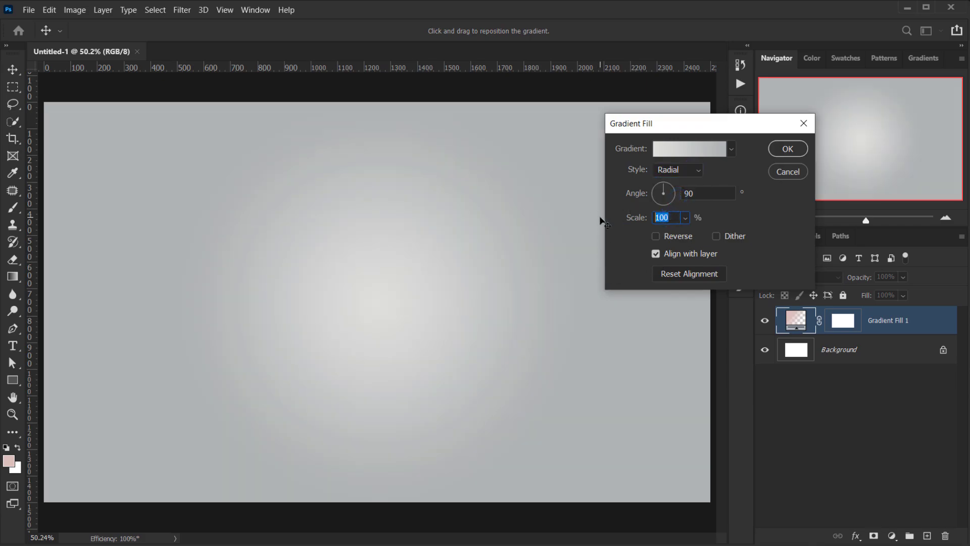
text(150)
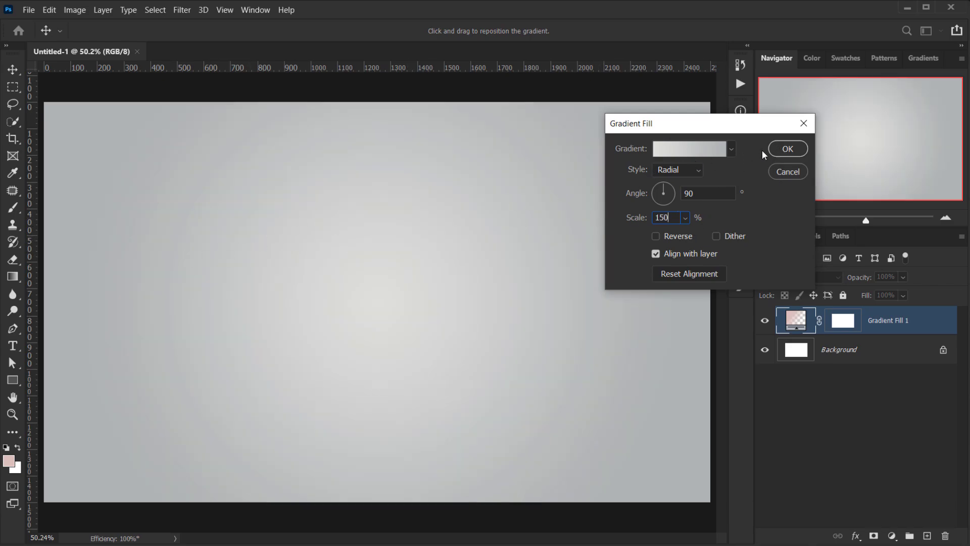
click(780, 150)
Step: Delete the Background layer and the gradient fill layer's mask
drag(871, 347, 943, 534)
drag(839, 320, 952, 534)
click(448, 219)
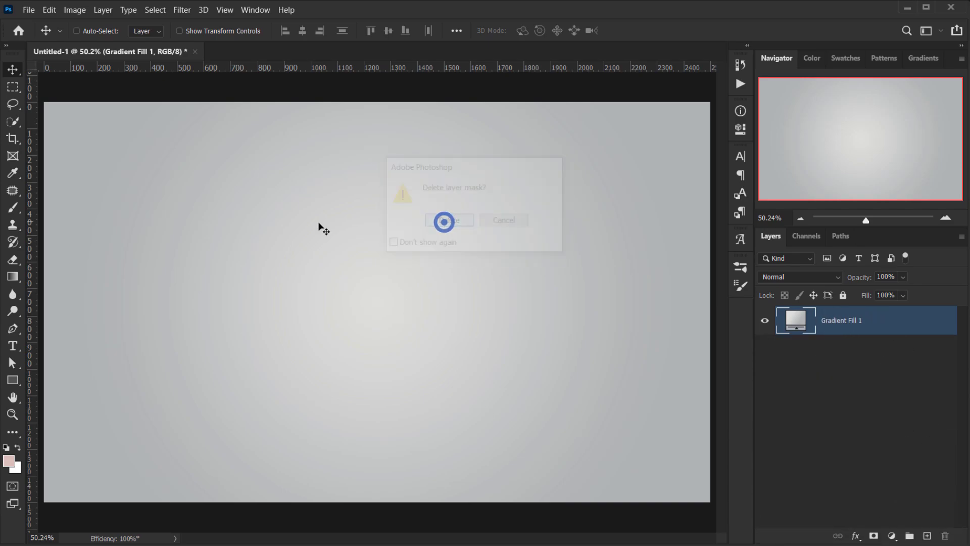
Step: Place the gray vintage texture from the project folder and stretch it over the whole 2500 × 1500 px canvas
key(alt+Tab)
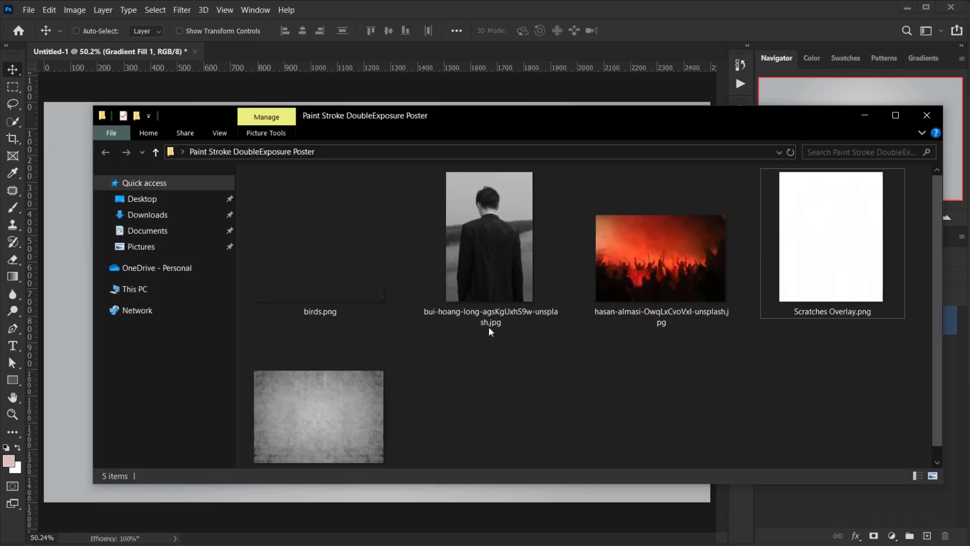
drag(315, 411, 118, 291)
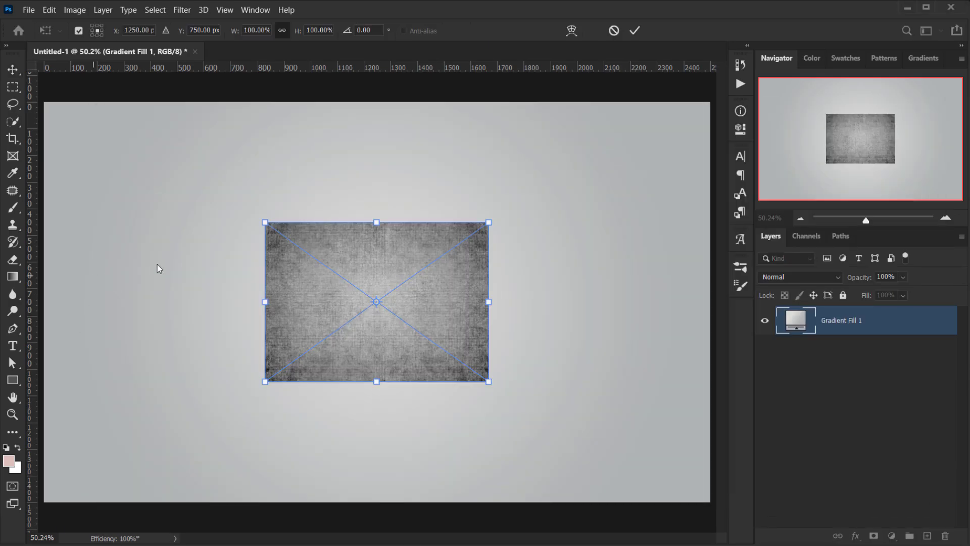
drag(377, 219, 377, 101)
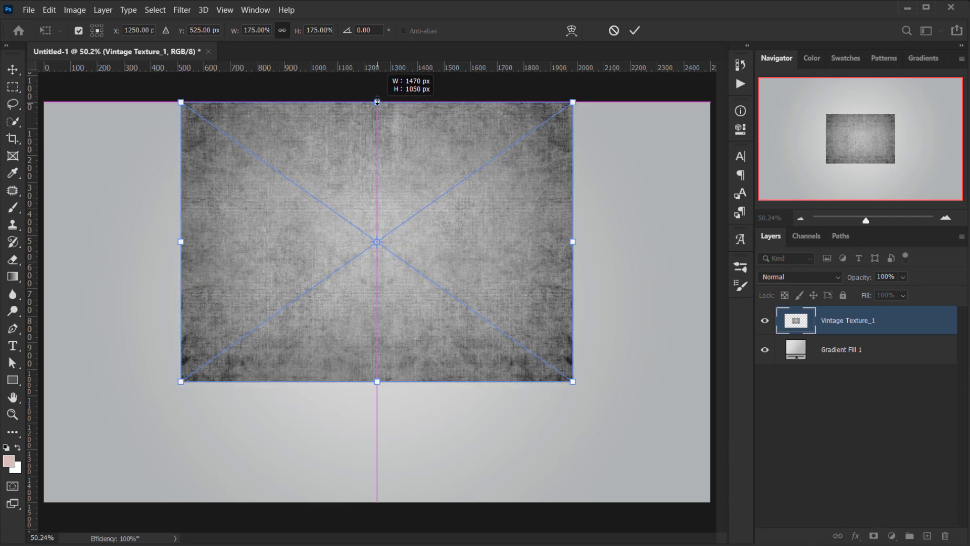
drag(379, 381, 385, 504)
drag(652, 302, 710, 303)
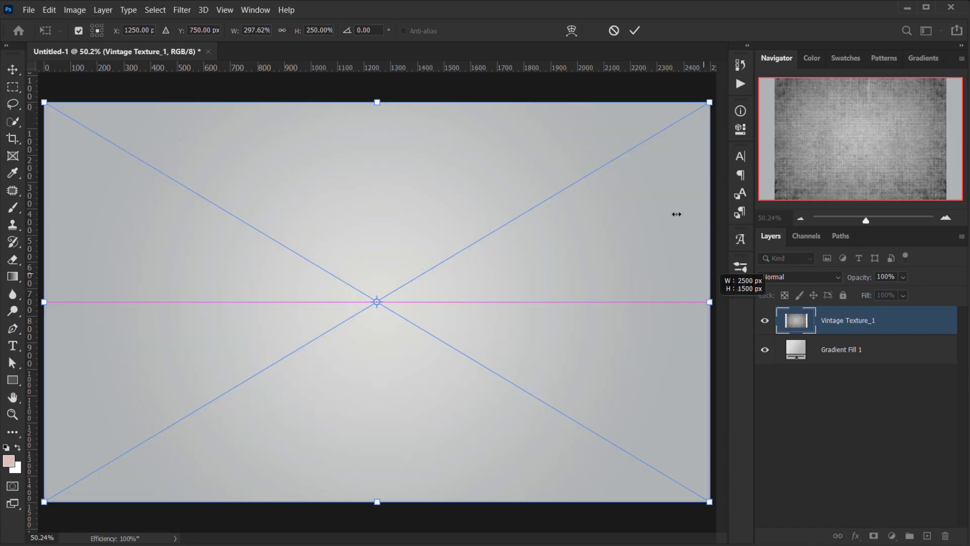
click(634, 30)
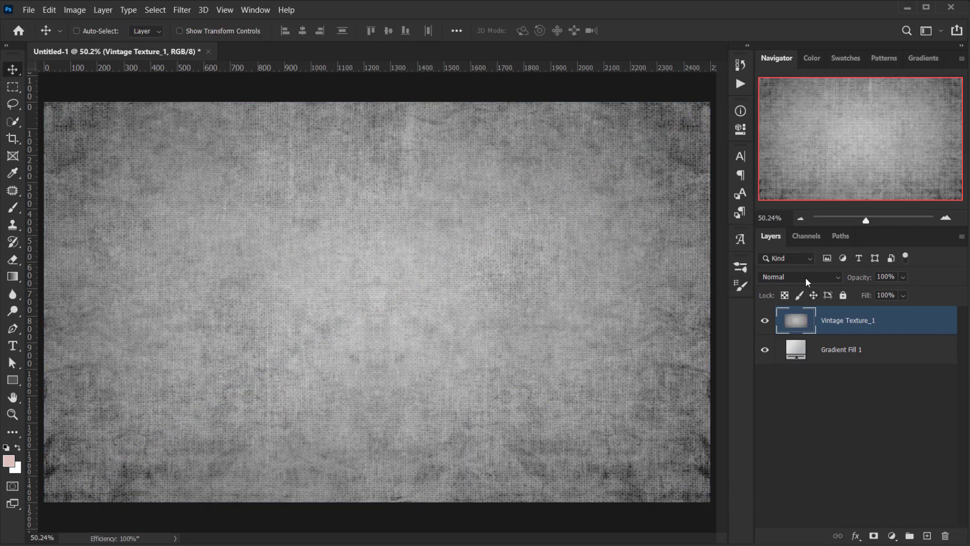
Step: Set the vintage texture layer's blend mode to Soft Light and lower its opacity
click(805, 277)
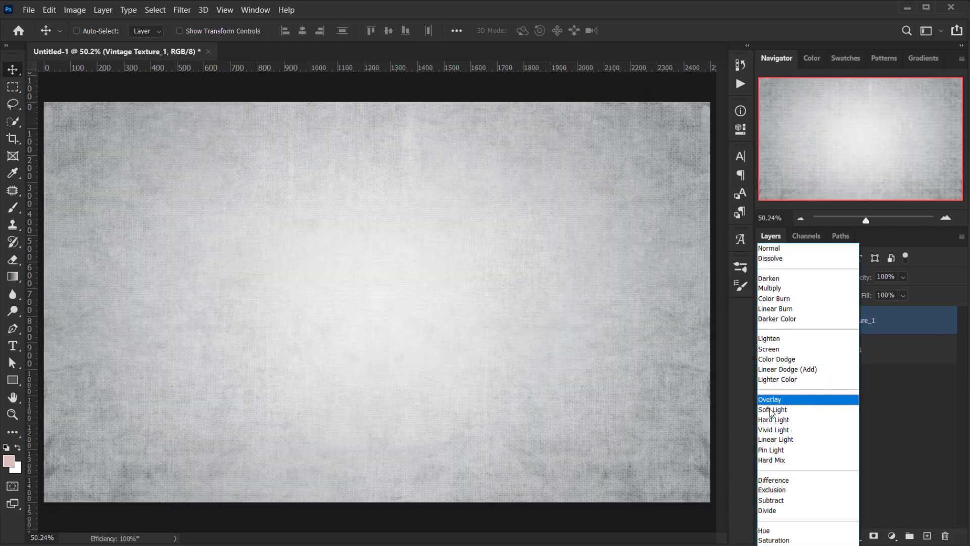
click(769, 411)
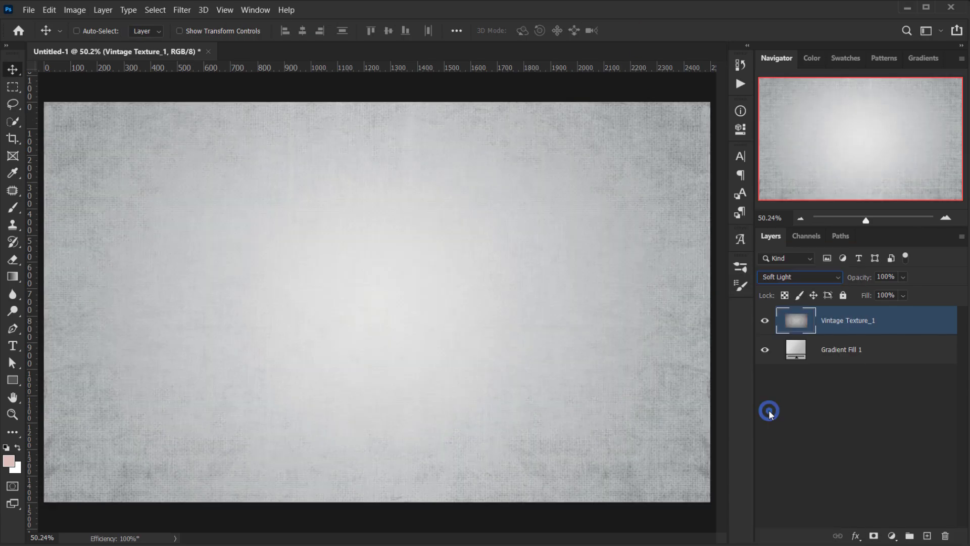
drag(870, 281, 851, 282)
click(853, 326)
Step: Open the photo of the man seen from behind as a separate document and inspect it up close
key(alt+Tab)
click(495, 256)
double_click(477, 230)
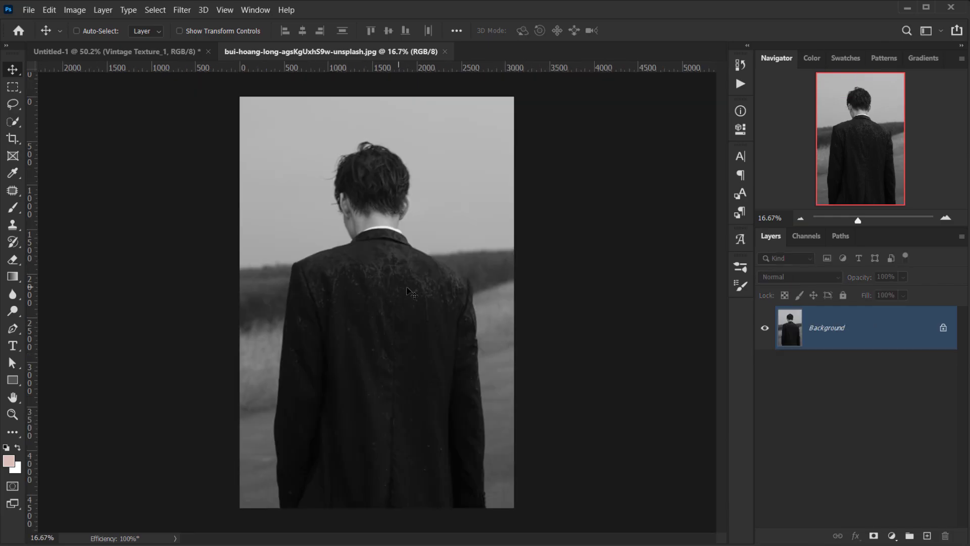
scroll(270, 341, up, 5)
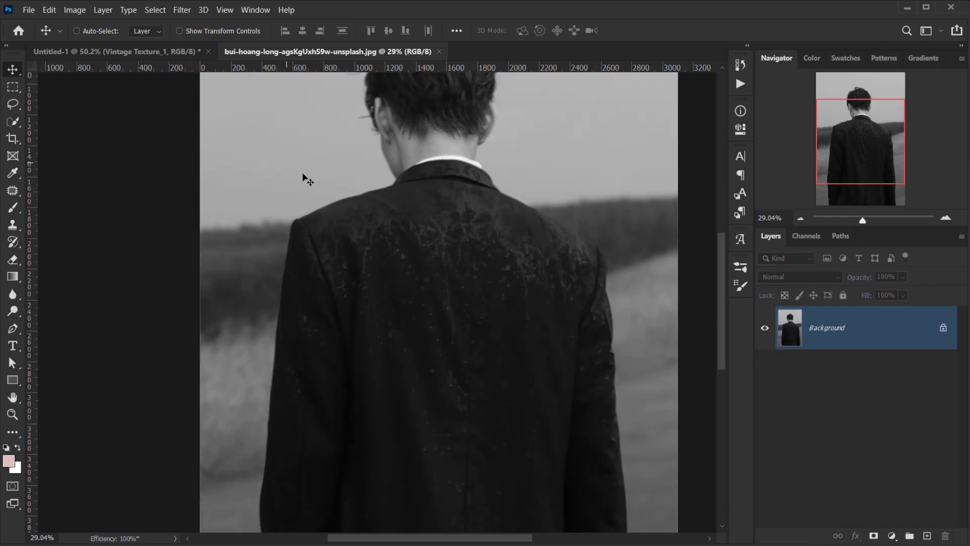
scroll(307, 180, down, 5)
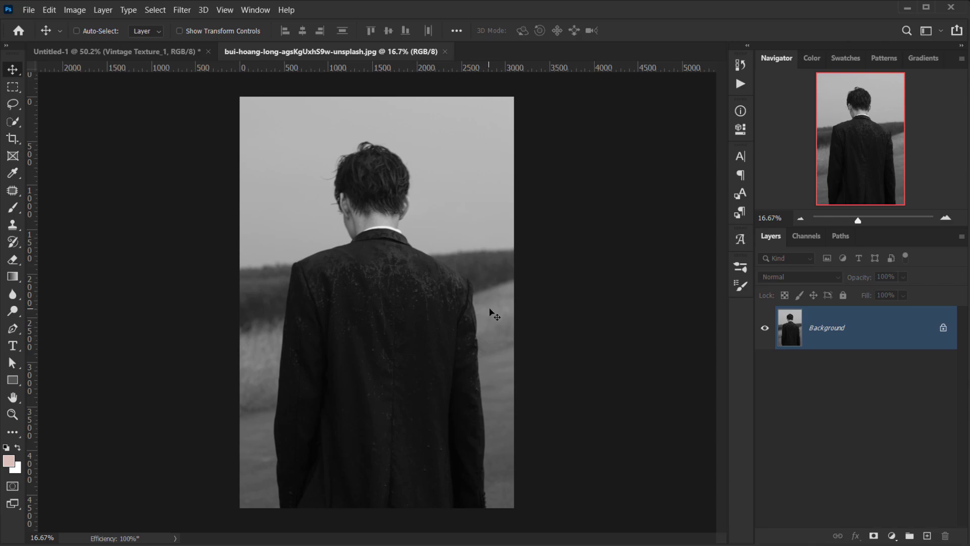
Step: Select the man with the Subject command and refine the selection's smoothing in Select and Mask
key(r)
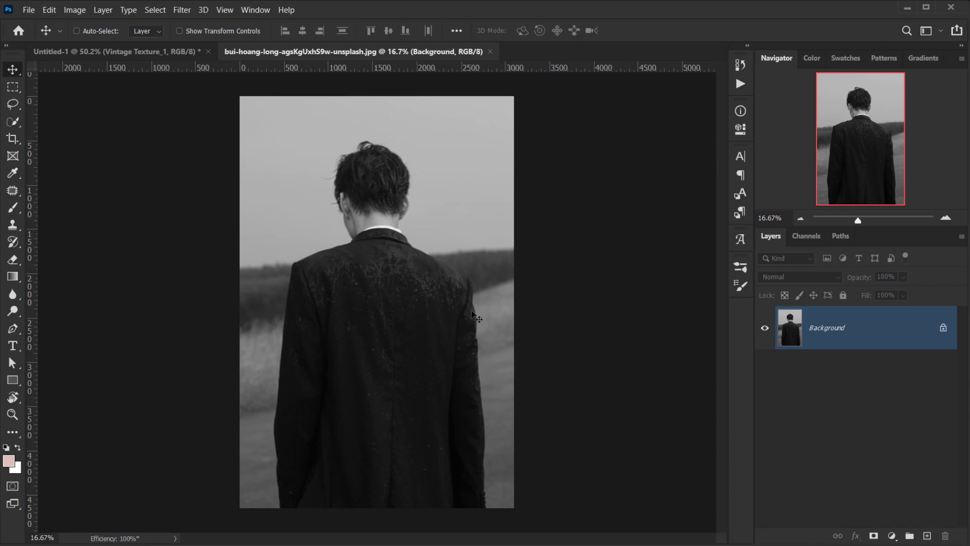
click(157, 10)
click(188, 154)
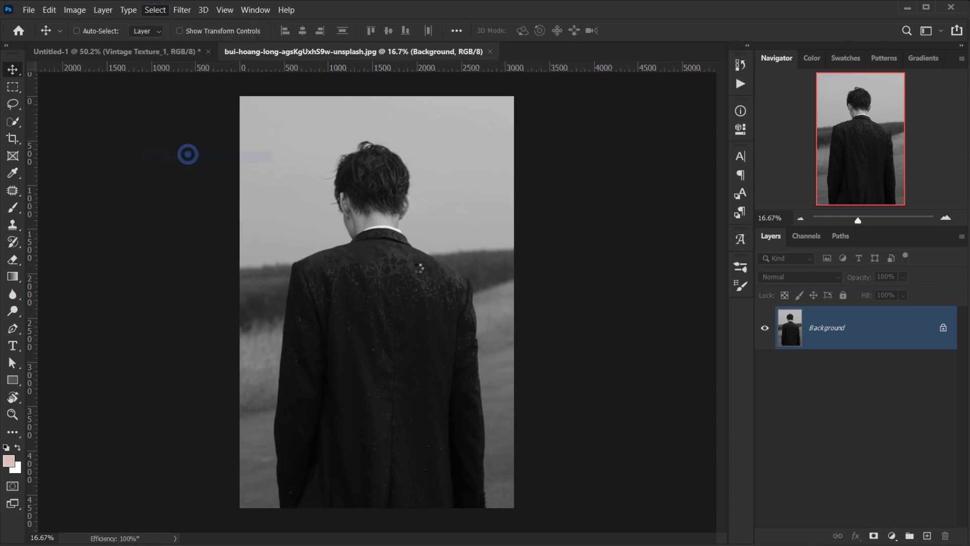
click(156, 11)
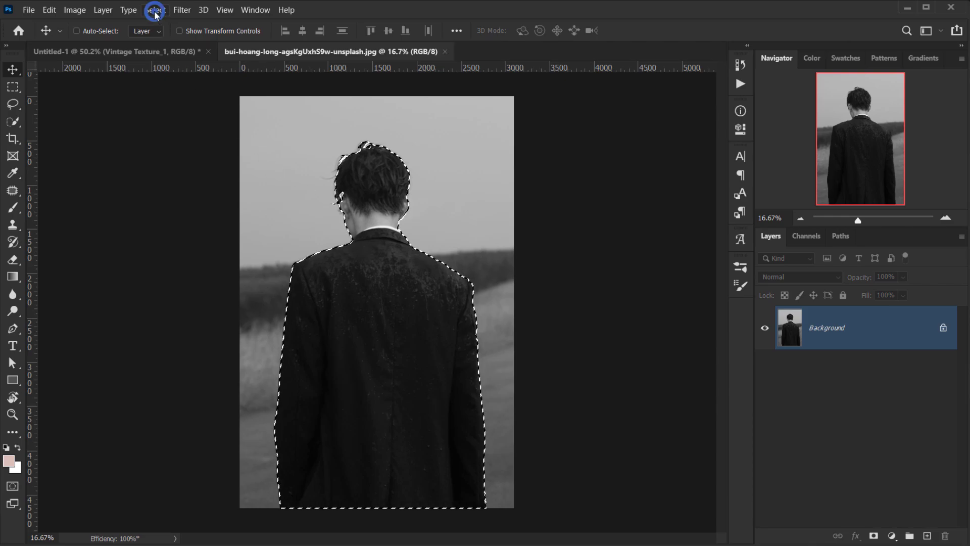
click(202, 176)
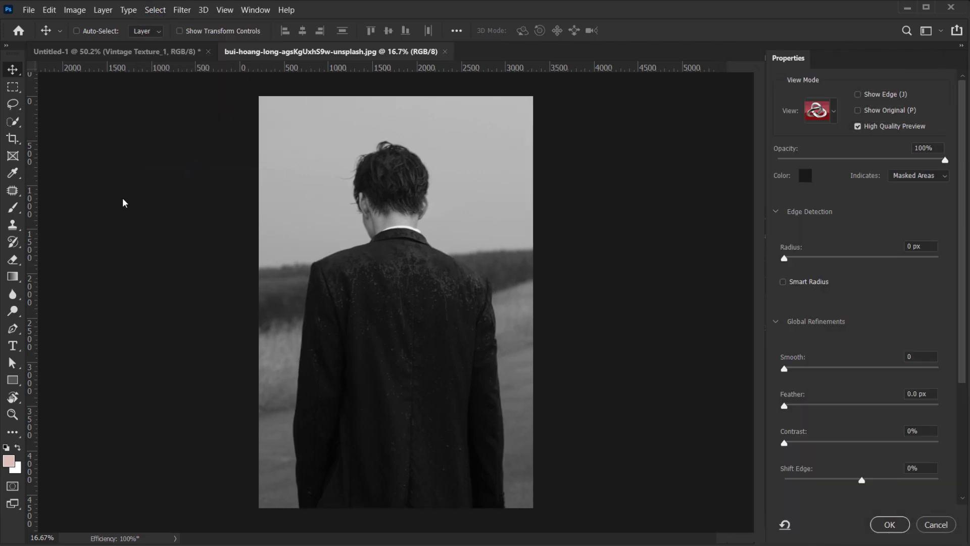
click(923, 358)
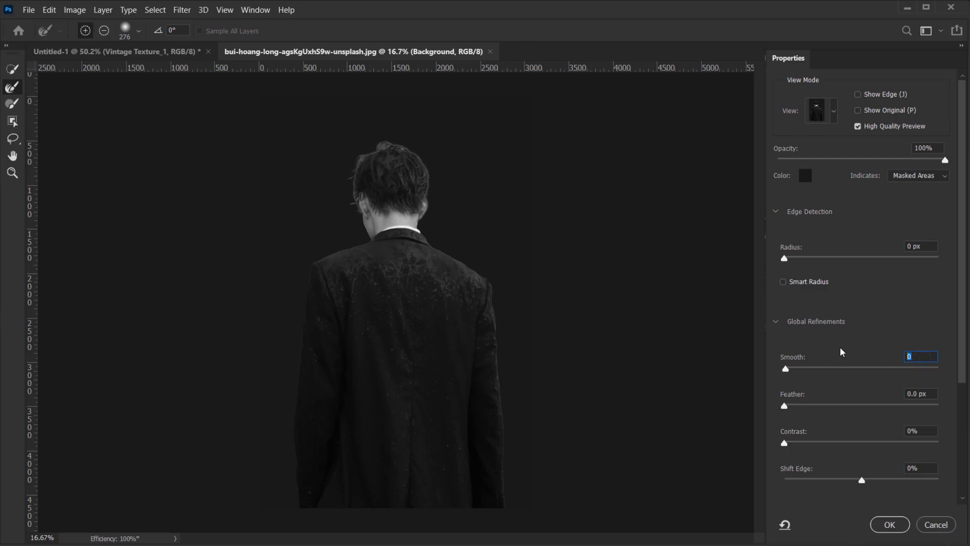
click(890, 524)
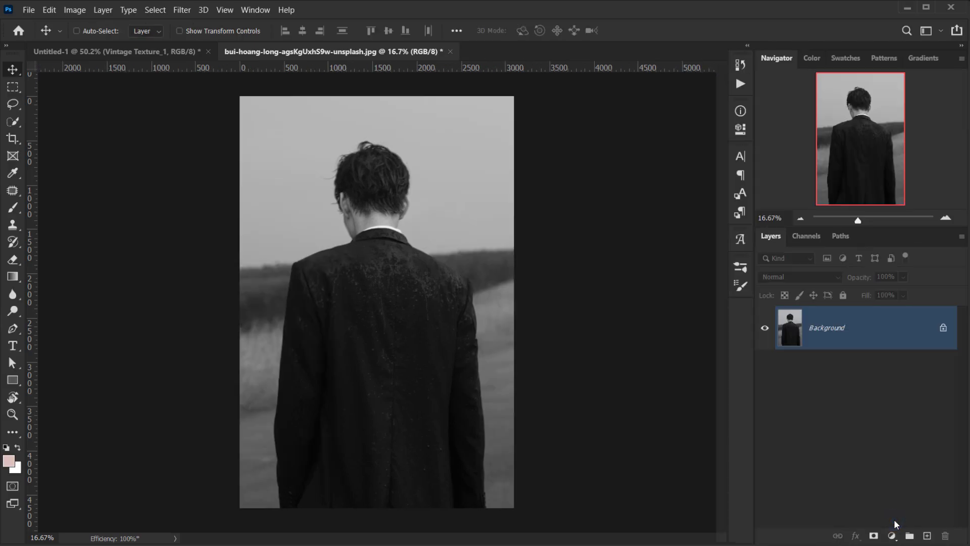
Step: Turn the selection into a layer mask that hides the background around the man
click(874, 535)
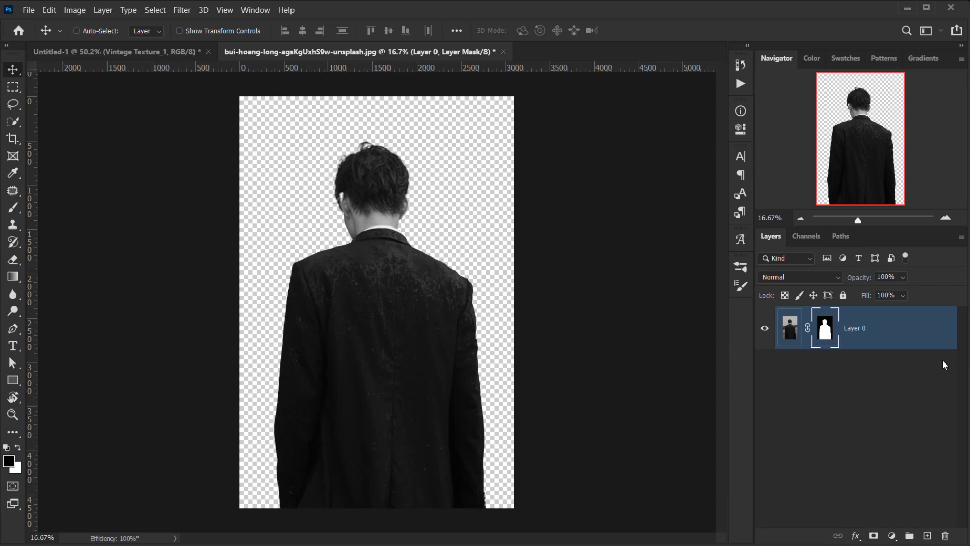
scroll(449, 273, up, 4)
scroll(452, 295, down, 3)
scroll(452, 295, down, 3)
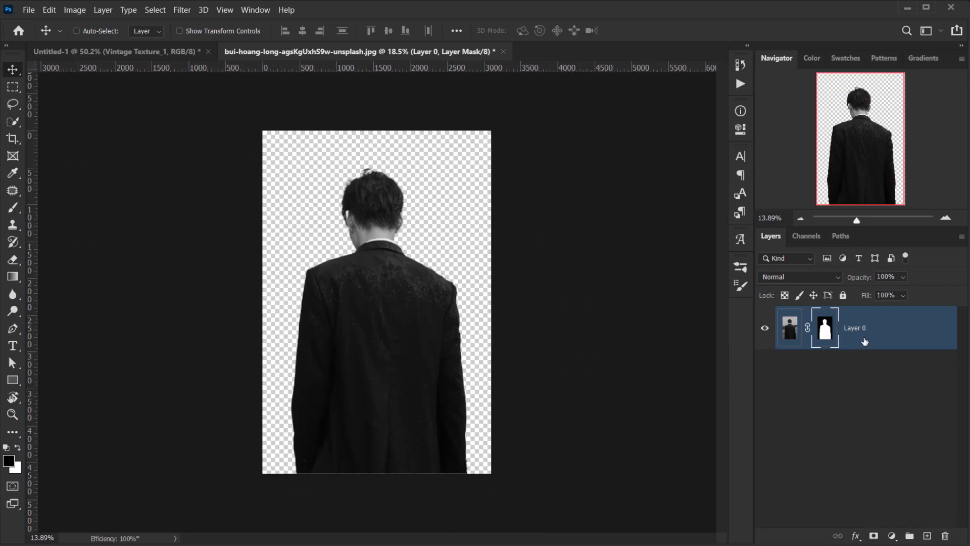
Step: Apply the man's layer mask and transfer the cut-out into Untitled-1, closing the photo document without saving
right_click(827, 327)
click(858, 363)
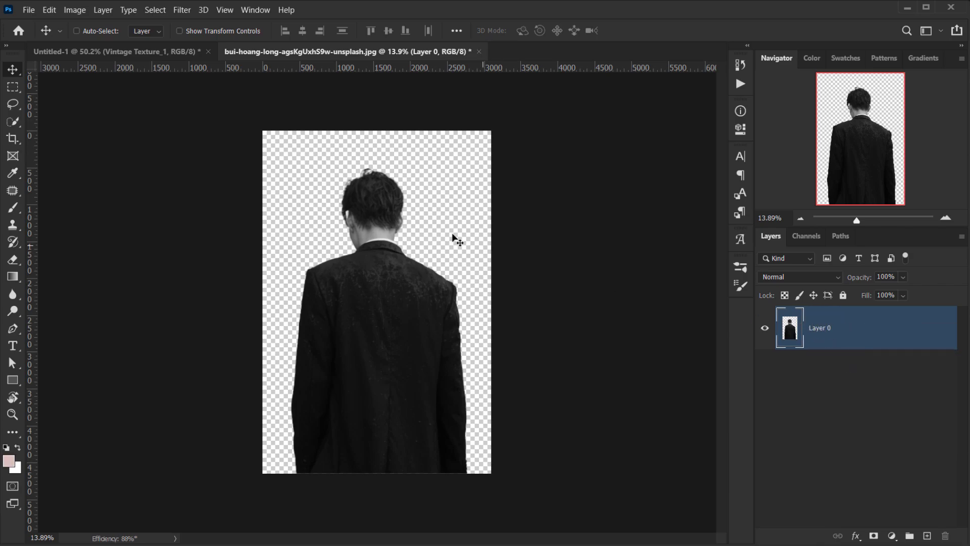
drag(403, 289, 272, 250)
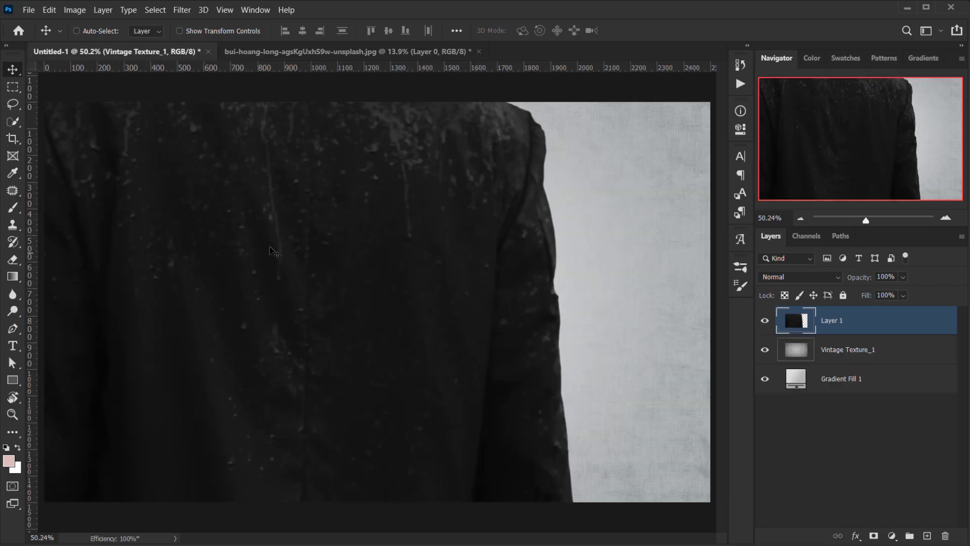
click(441, 51)
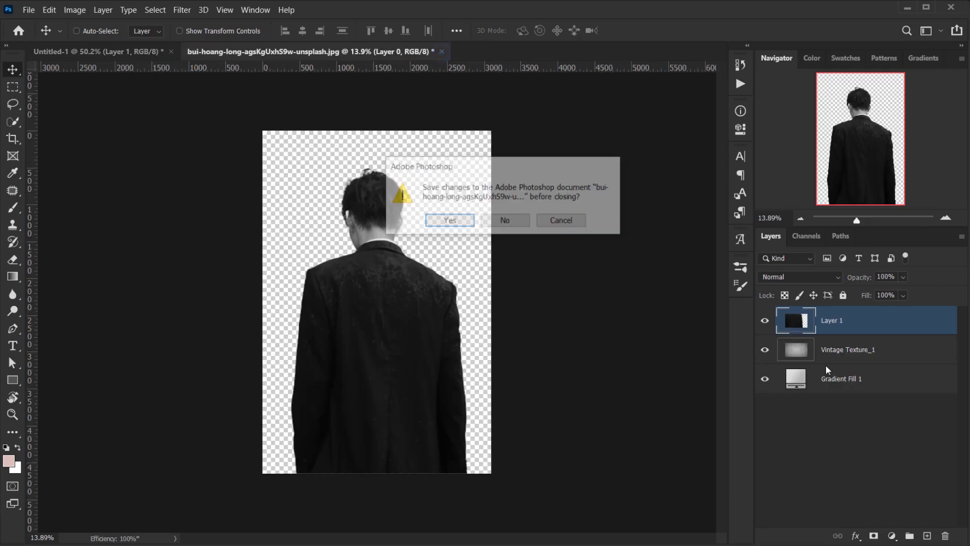
click(500, 220)
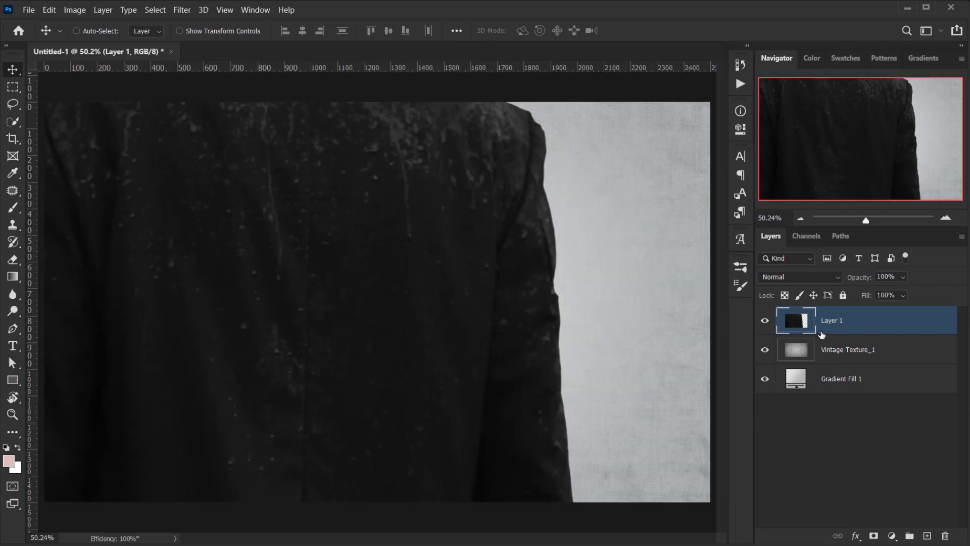
Step: Scale the cut-out man down to 30.67% and centre him on the canvas
key(ctrl+t)
drag(387, 305, 447, 330)
drag(292, 31, 239, 43)
drag(415, 250, 433, 281)
drag(376, 147, 374, 116)
drag(407, 208, 407, 223)
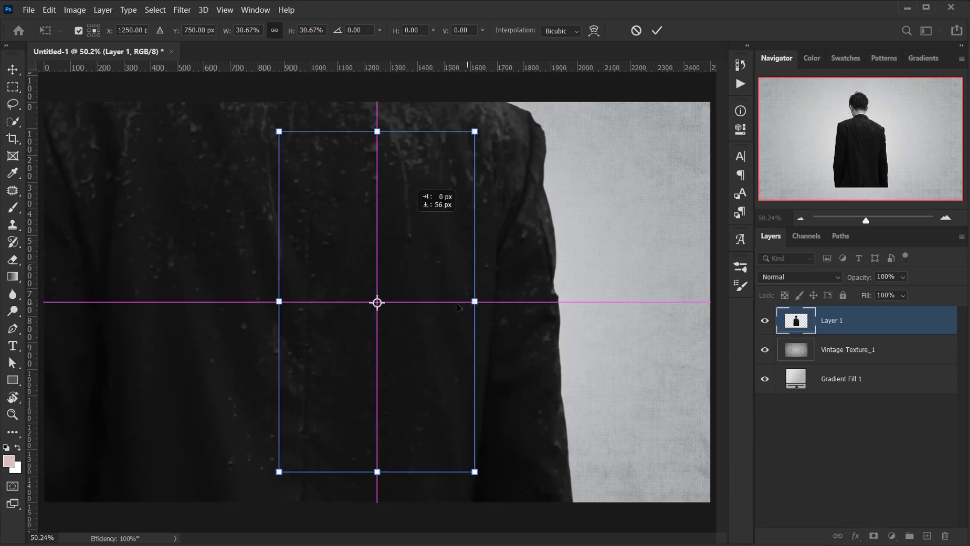
drag(457, 306, 457, 307)
click(657, 31)
Step: Rename the man's layer as Model
double_click(830, 321)
text(Model)
key(Return)
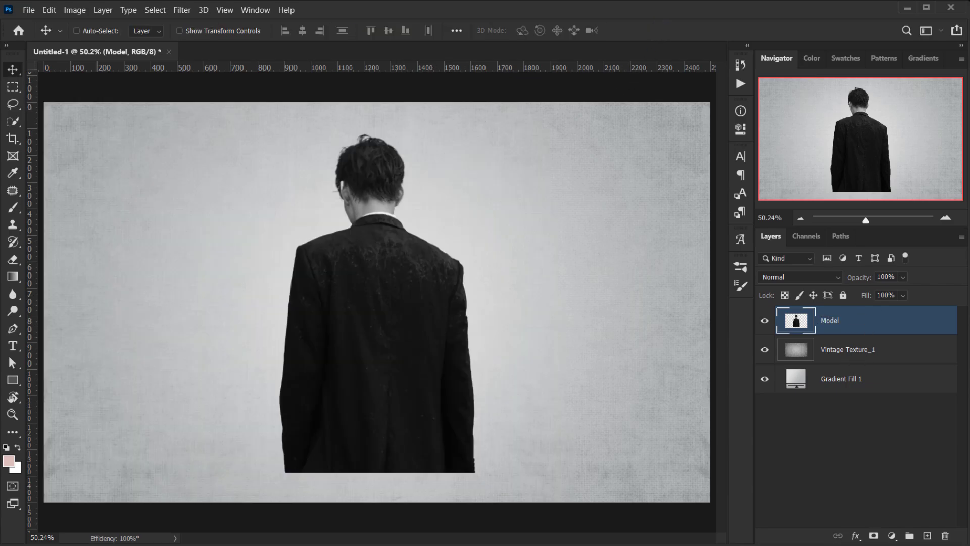
Step: Add a black layer mask to the Model layer and lower the mask's density to 84%
scroll(364, 329, down, 3)
scroll(364, 328, up, 5)
scroll(369, 280, down, 2)
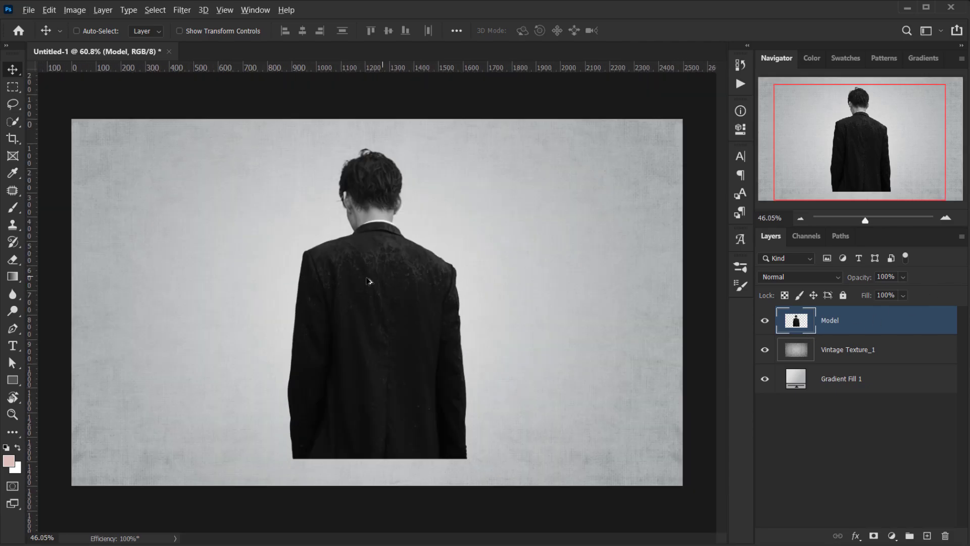
scroll(377, 435, up, 2)
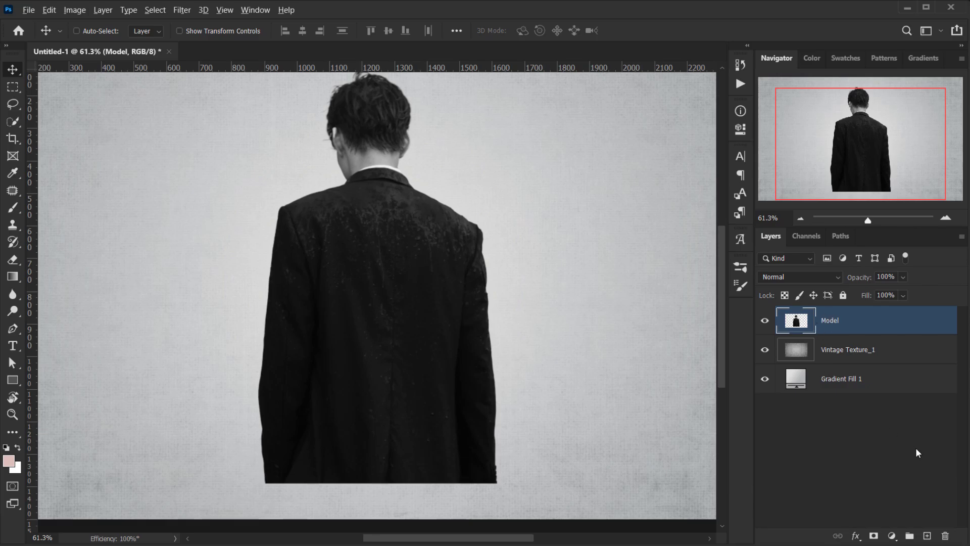
alt+click(874, 536)
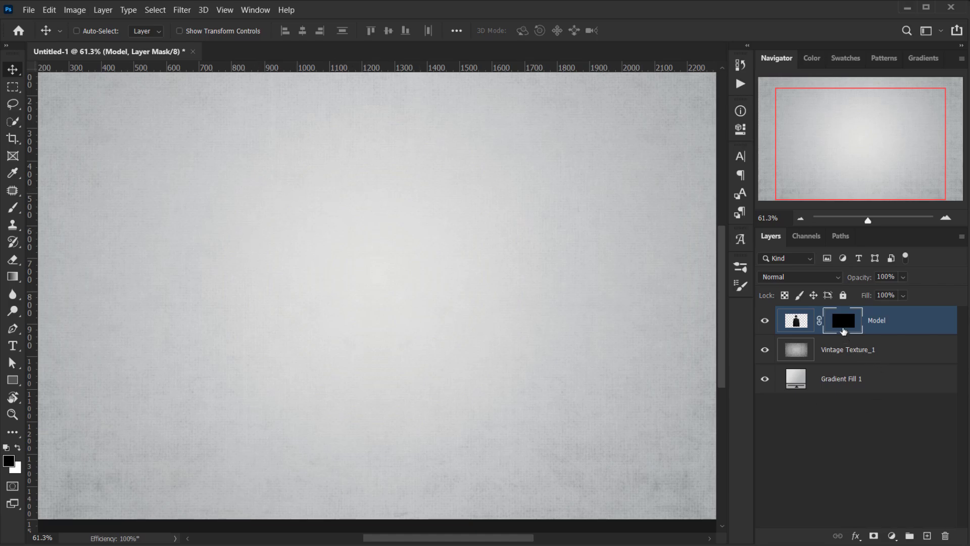
double_click(848, 322)
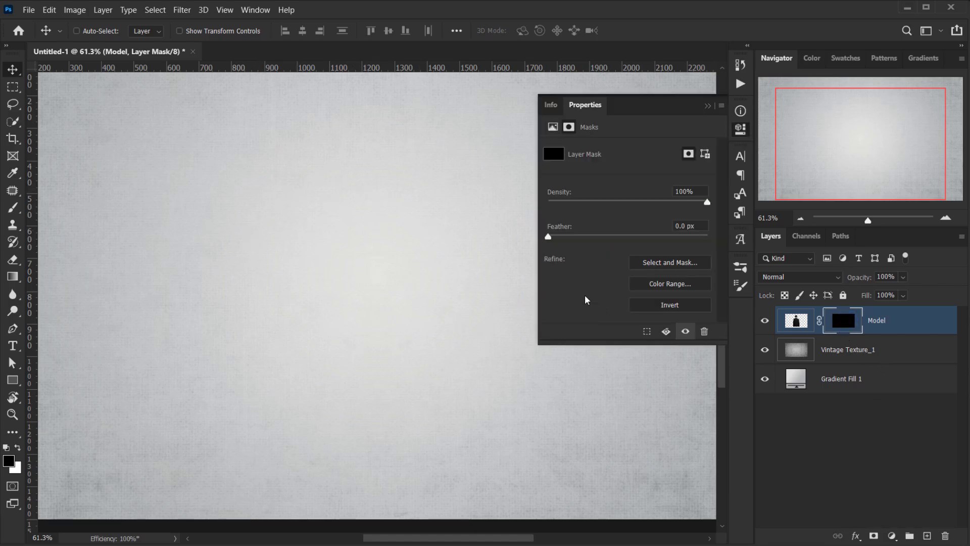
drag(706, 204, 683, 203)
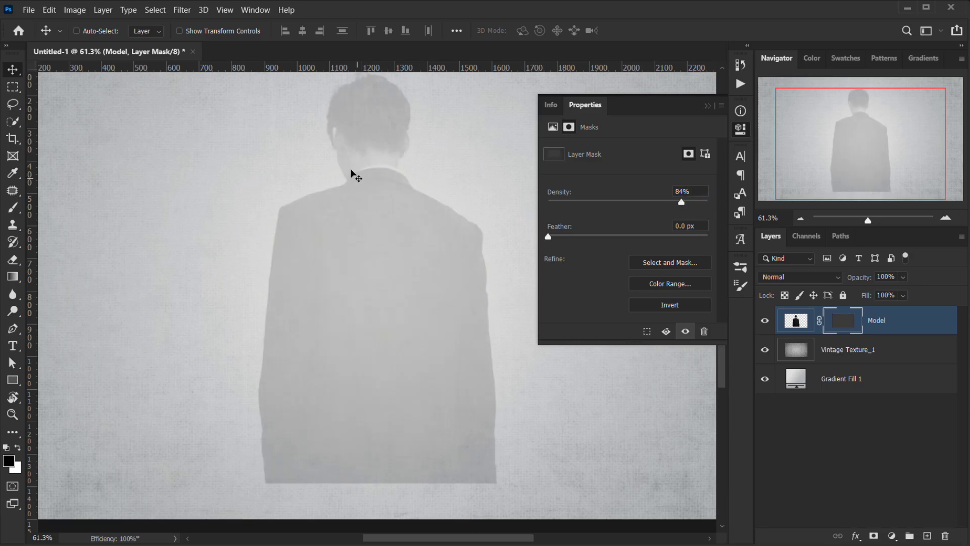
click(708, 105)
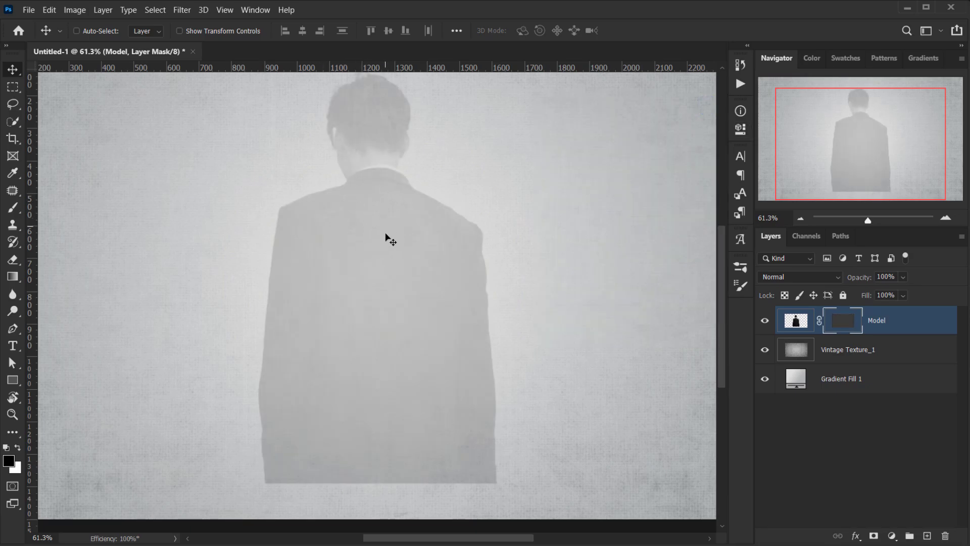
Step: Target the Model layer's mask and set up the Brush tool with LetsPS_Stroke Brush-5 at a 90° angle
key(ctrl+0)
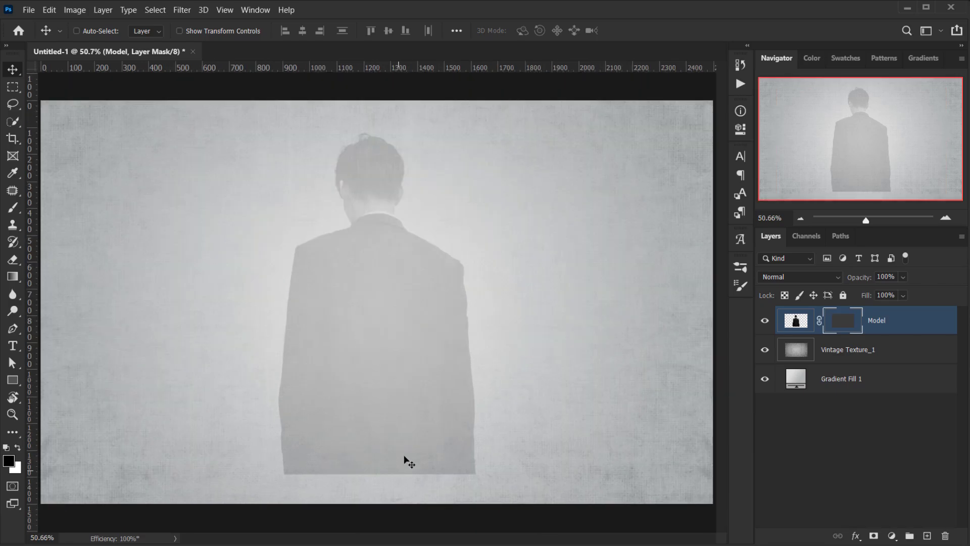
click(839, 317)
drag(12, 207, 55, 199)
right_click(173, 182)
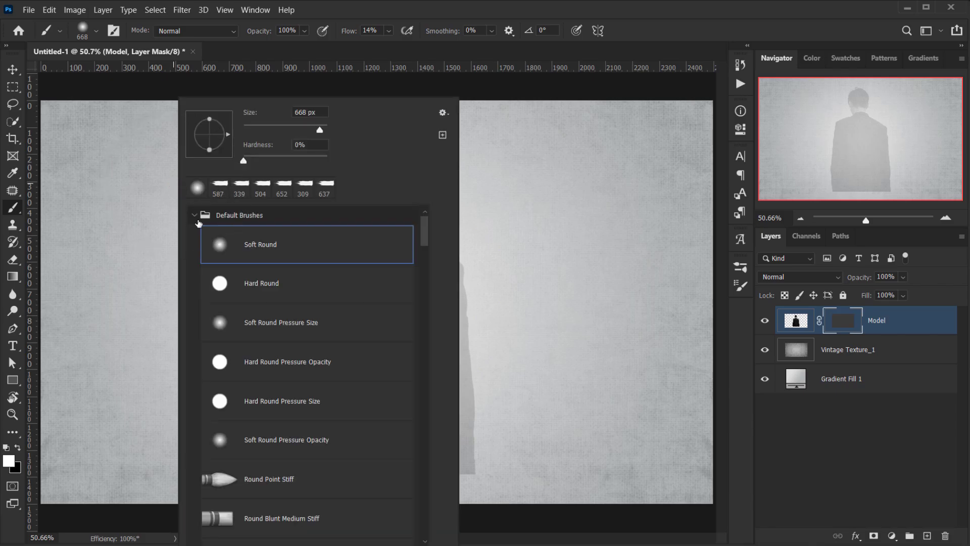
click(194, 216)
click(231, 236)
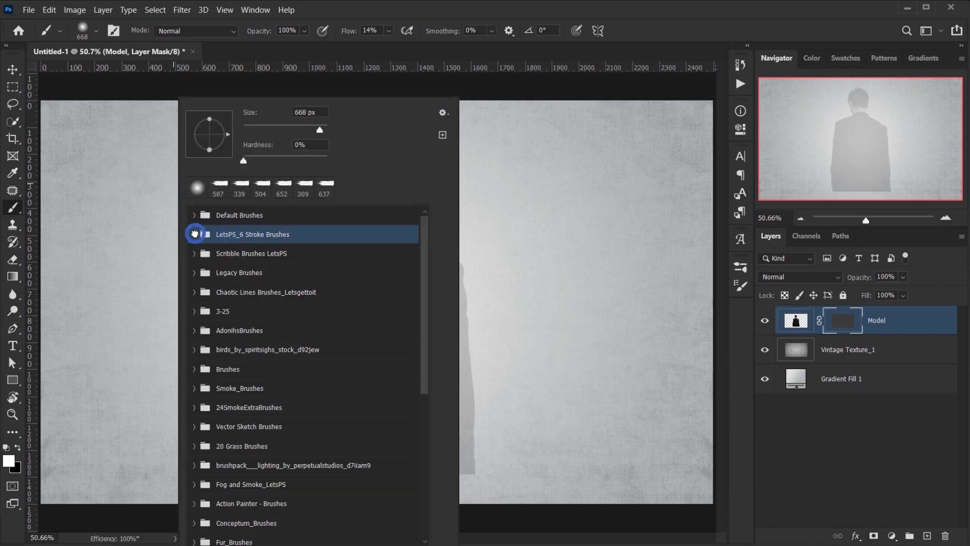
click(195, 234)
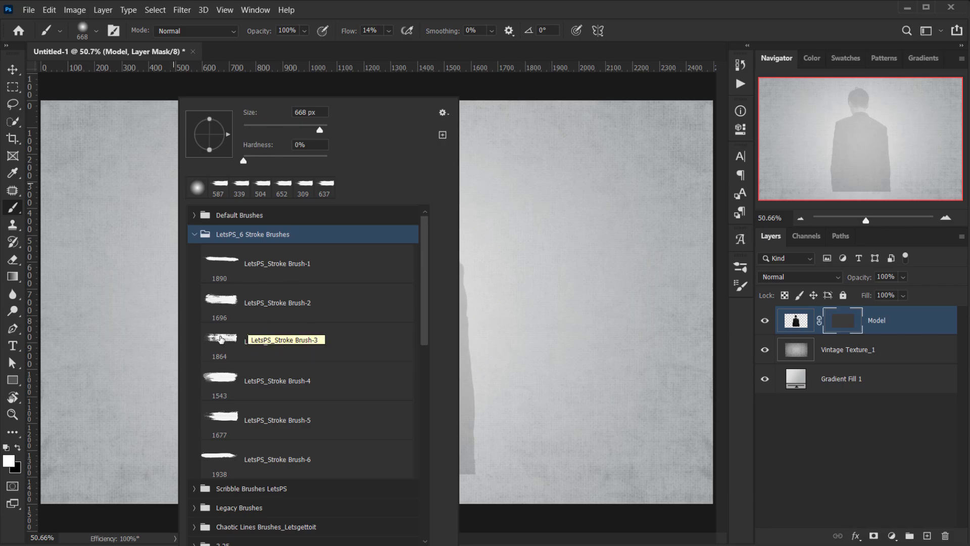
click(262, 425)
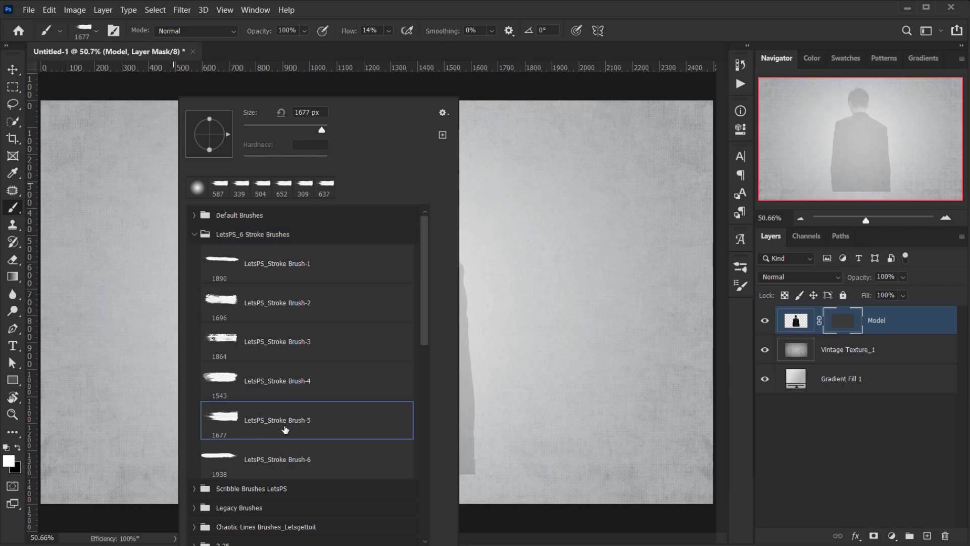
click(734, 37)
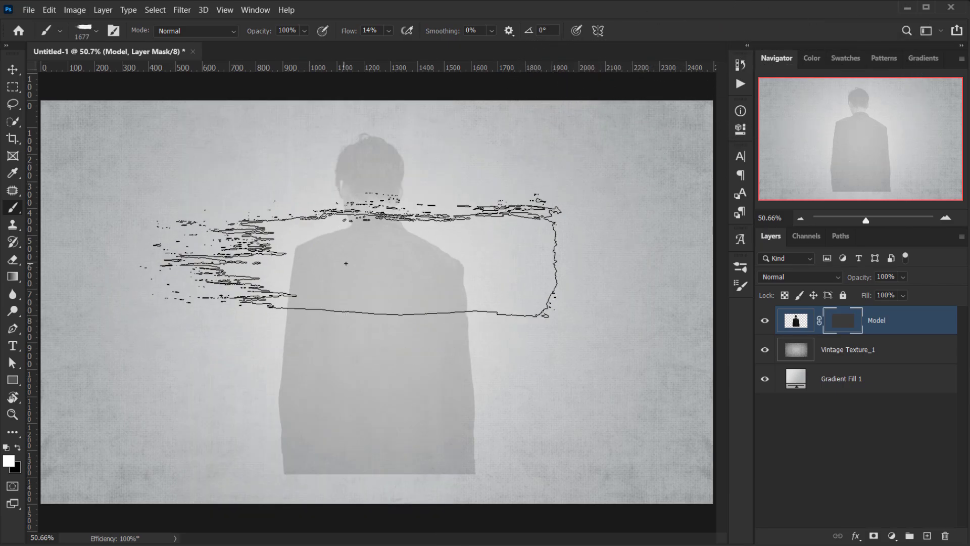
right_click(348, 255)
drag(404, 133, 384, 109)
key(Return)
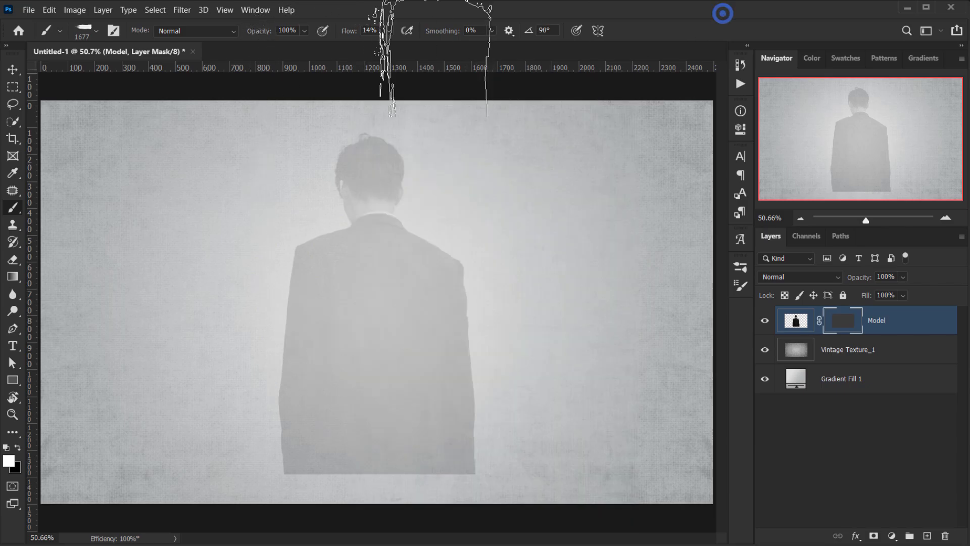
Step: Reveal the jacket's right side on the mask with two white vertical strokes at 796 px and 100% flow
drag(384, 283, 331, 329)
drag(417, 352, 362, 359)
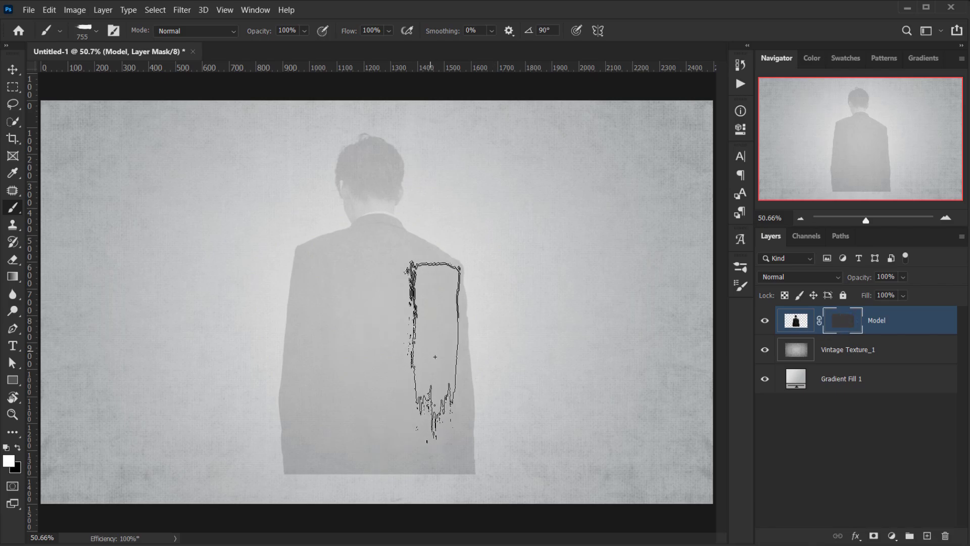
alt+right_click(435, 379)
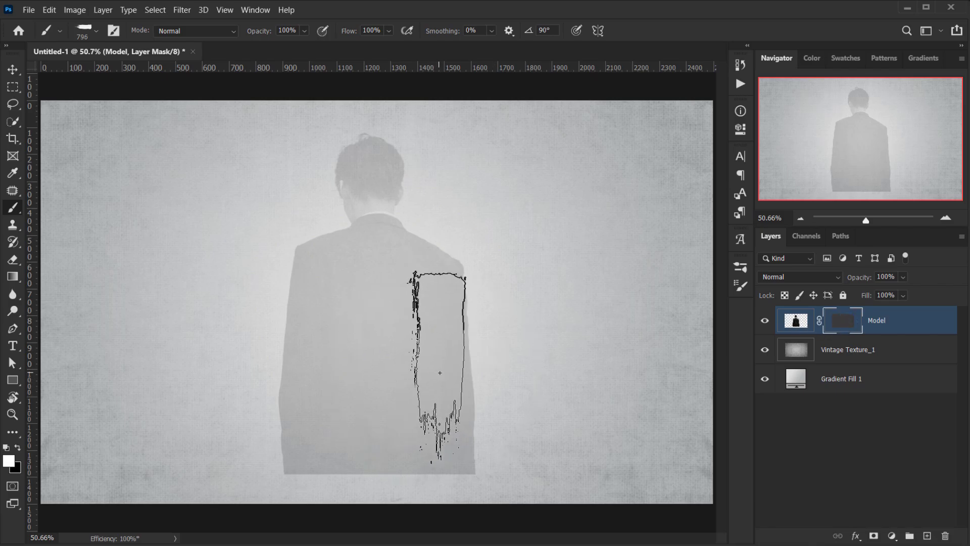
click(441, 372)
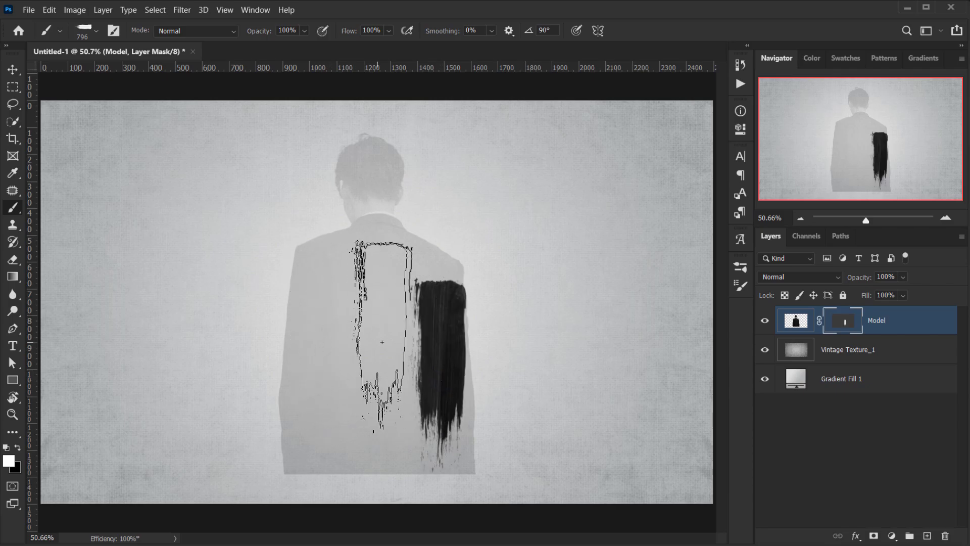
click(423, 347)
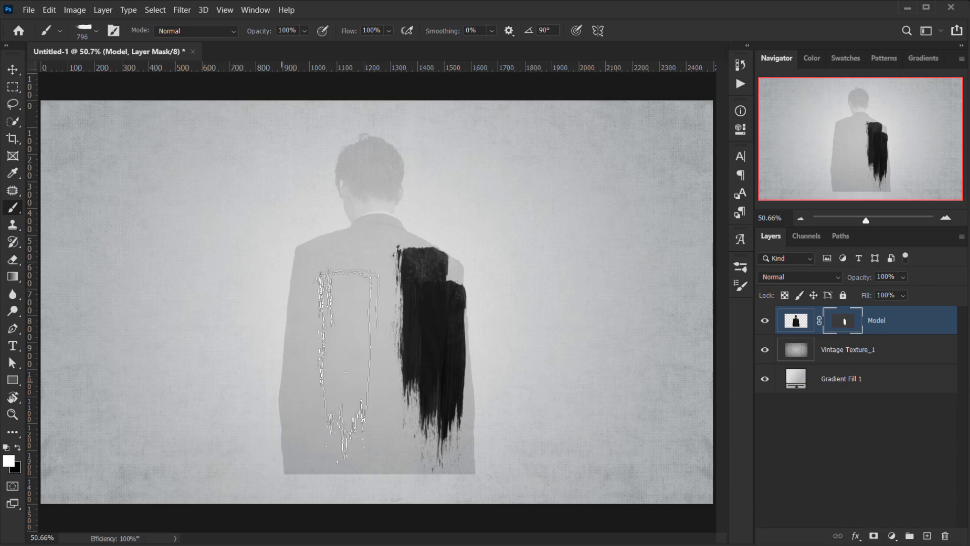
Step: Switch the brush to LetsPS_Stroke Brush-3 and rotate its tip to 90°
right_click(368, 331)
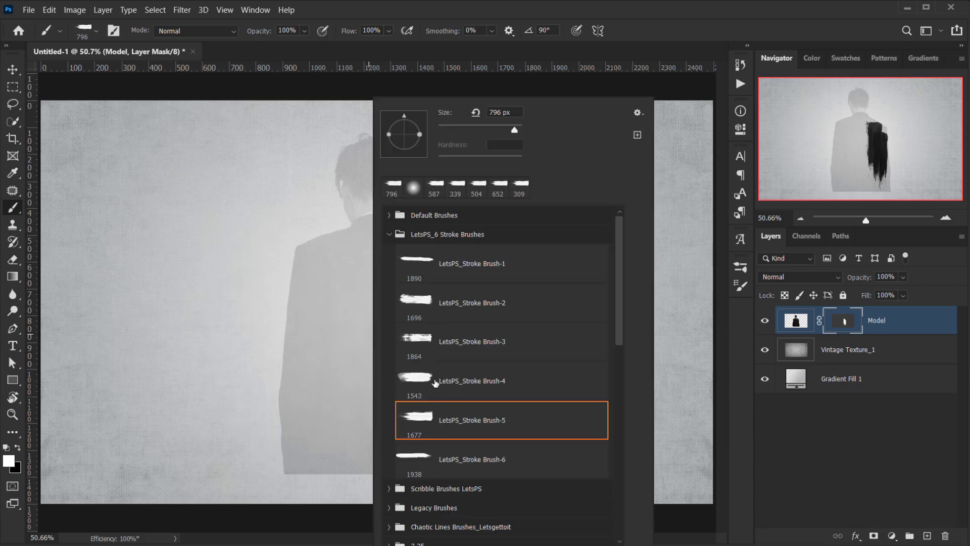
click(442, 341)
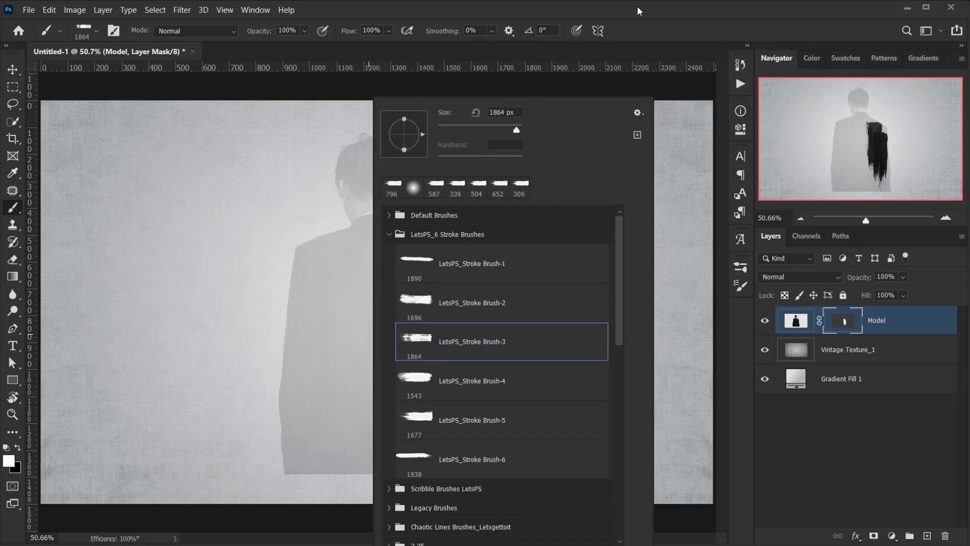
right_click(330, 297)
drag(378, 119, 366, 114)
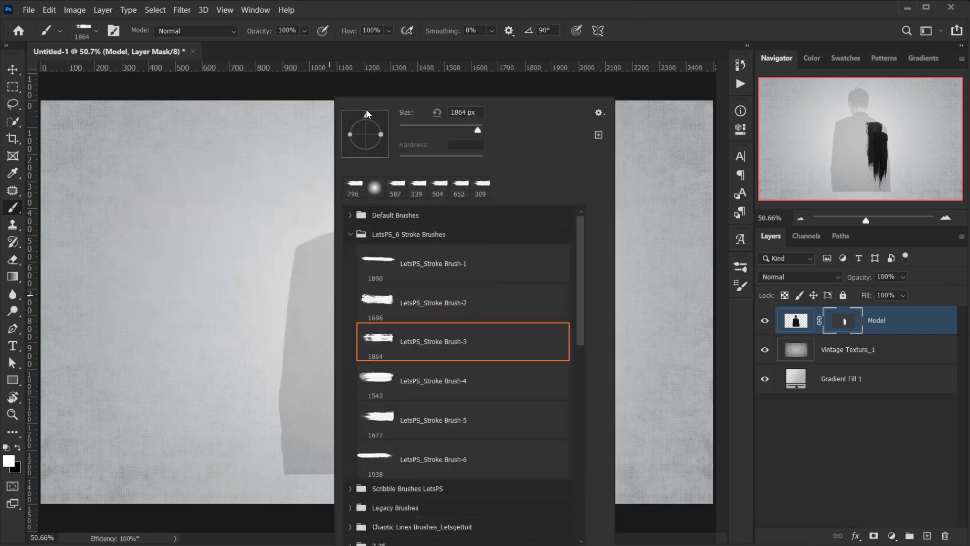
click(776, 2)
Step: Reveal the jacket's left side on the mask with vertical strokes at 1030 px and 736 px
drag(363, 359, 169, 375)
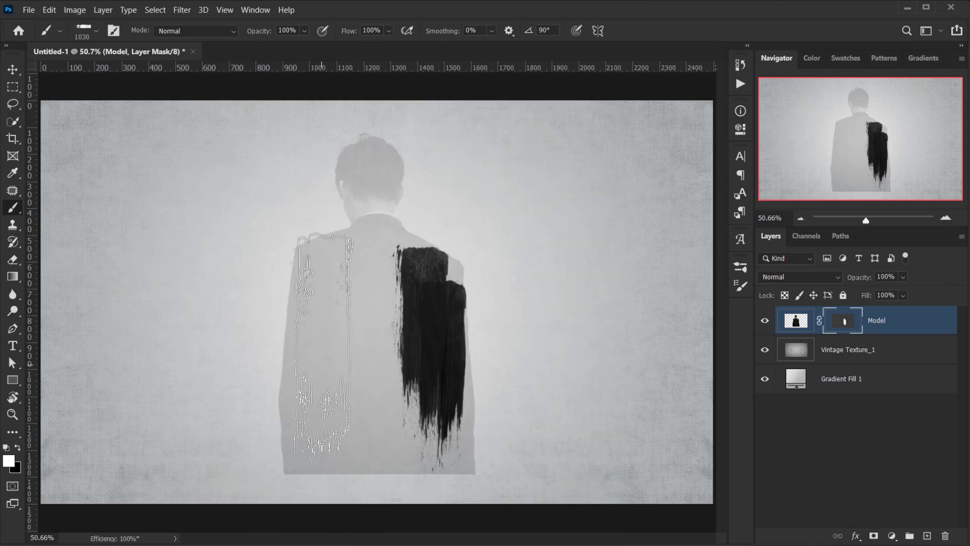
click(326, 365)
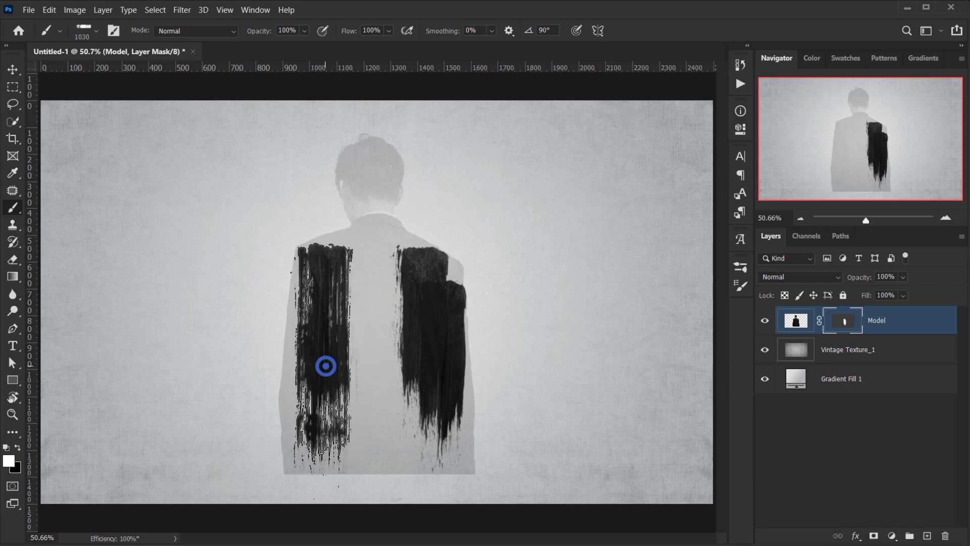
drag(328, 361, 259, 373)
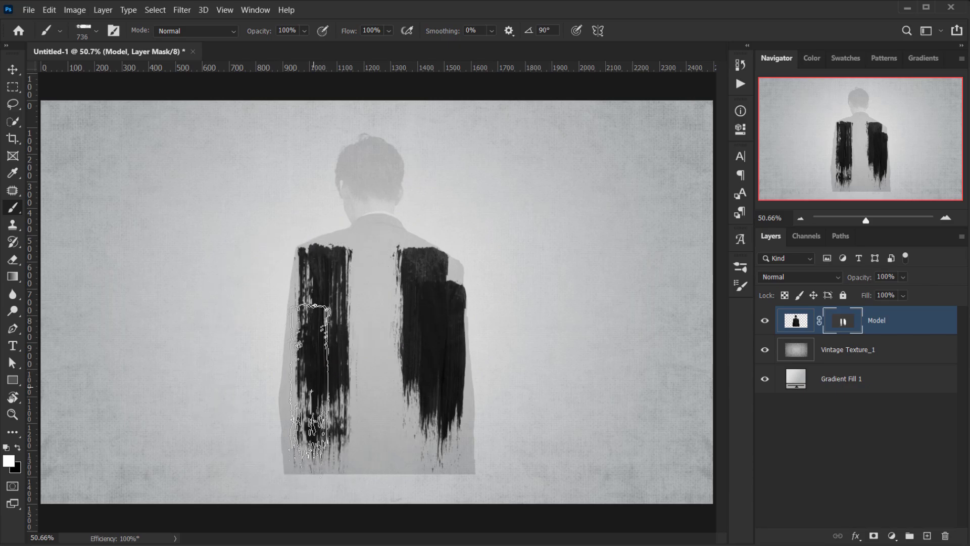
click(303, 394)
click(310, 357)
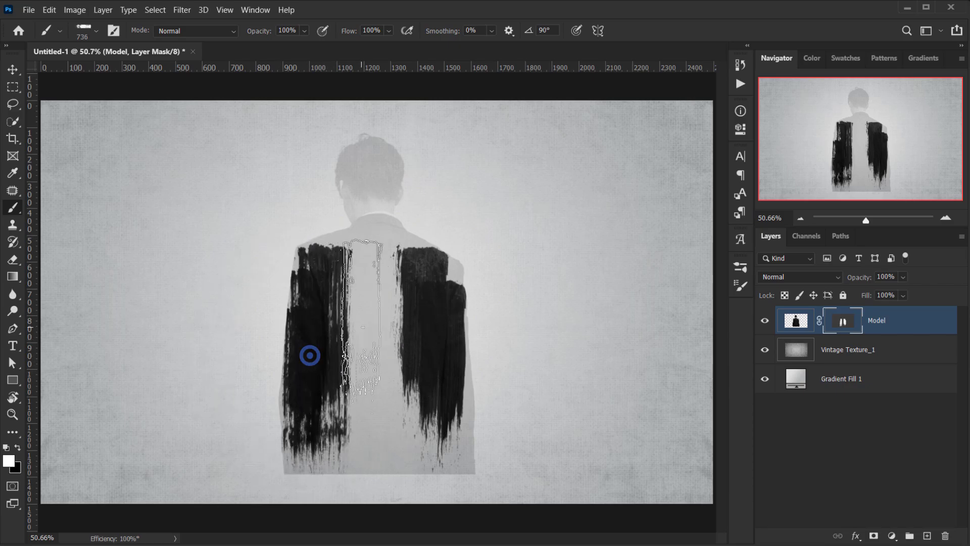
Step: Fill the gap in the middle of the jacket and reinforce its right sleeve with more white vertical strokes
click(404, 332)
click(368, 331)
drag(412, 365, 444, 370)
click(443, 388)
Step: Change the stroke brush tip and extend the ragged lower edge at the jacket's centre with white strokes
right_click(444, 384)
double_click(579, 121)
right_click(374, 384)
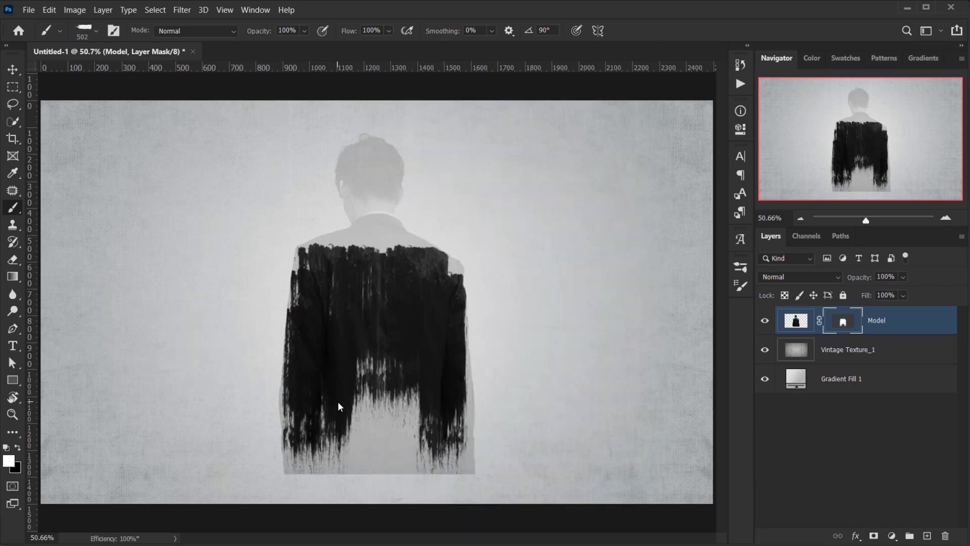
click(408, 393)
click(362, 393)
Step: Rotate the brush to -90° and paint black on the mask to roughen the jacket's lower edge
right_click(347, 384)
drag(308, 446, 345, 455)
key(x)
click(345, 431)
click(421, 440)
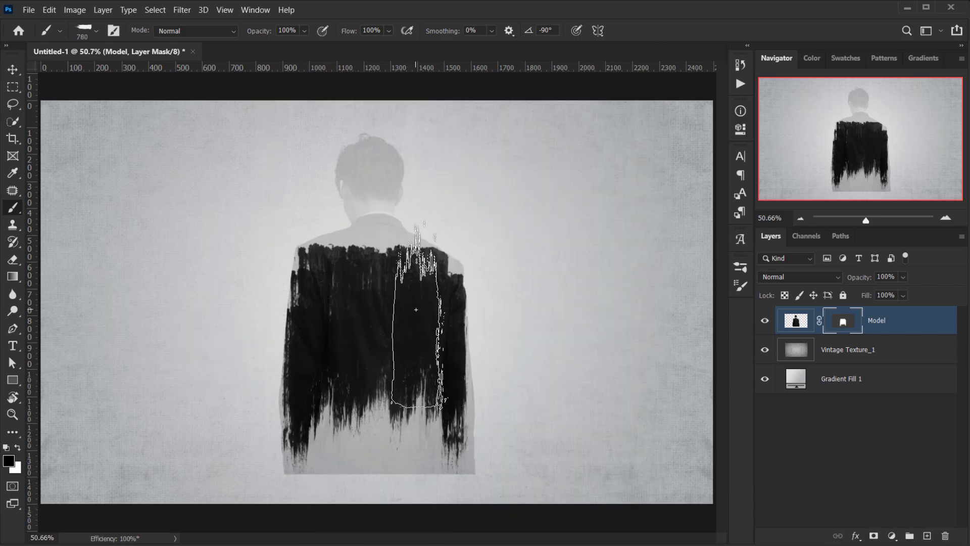
Step: Paint white upward strokes on the mask to reveal the shoulders and collar area with a ragged upper edge
key(x)
drag(419, 323, 377, 324)
click(398, 281)
click(353, 269)
click(327, 291)
click(422, 289)
click(452, 310)
click(376, 278)
Step: Cut notches into both sides of the jacket's lower edge with black strokes on the mask
key(x)
click(355, 434)
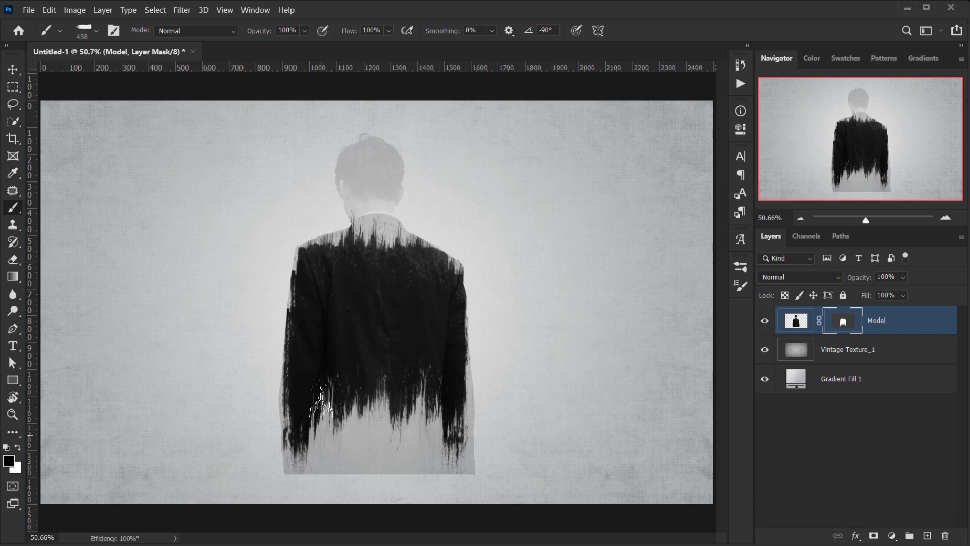
click(320, 436)
click(405, 422)
Step: Rotate the brush to 90° and reveal more of the jacket's lower centre with a white stroke
right_click(382, 379)
drag(528, 30, 619, 47)
key(x)
click(392, 379)
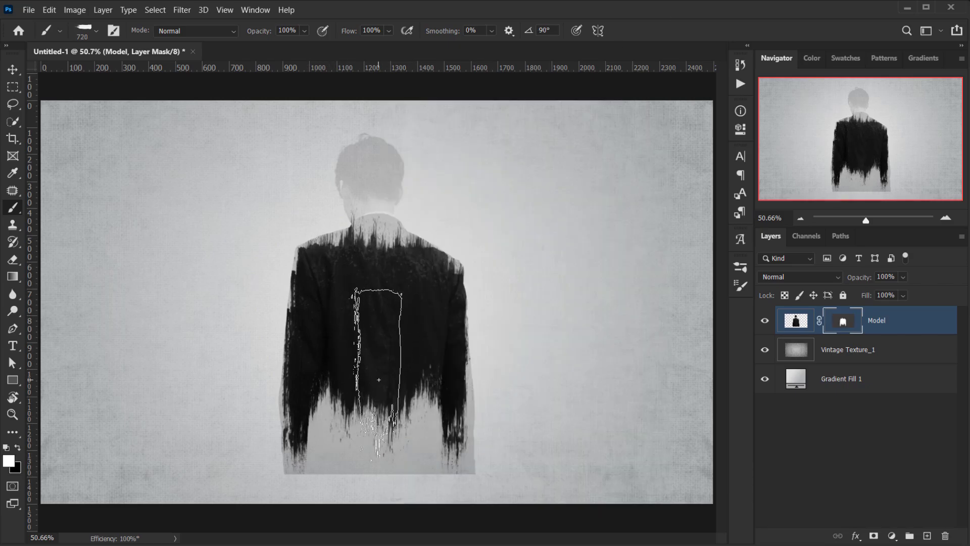
Step: Set the brush to -90° and deepen the notch beside the left sleeve with a black stroke on the mask
scroll(379, 379, down, 2)
right_click(350, 329)
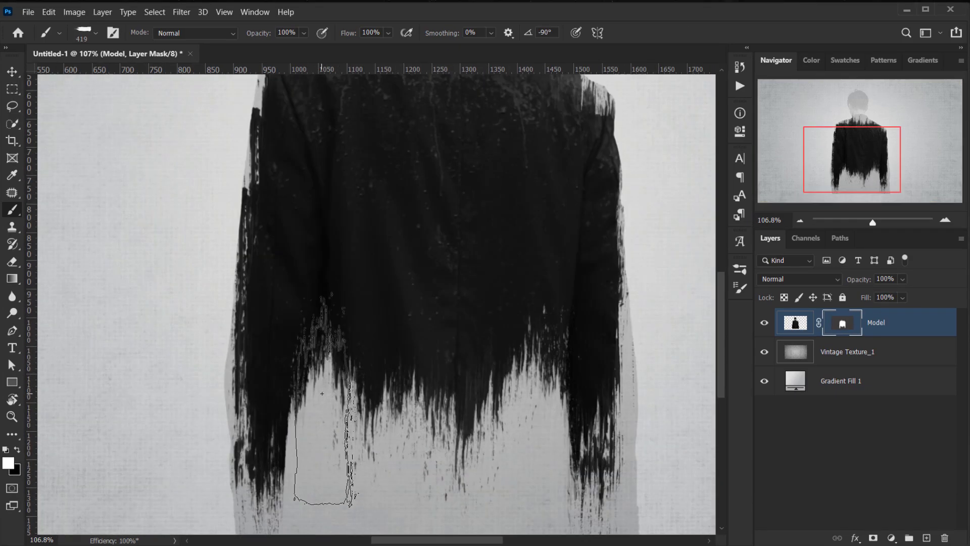
key(x)
click(321, 419)
scroll(330, 359, down, 3)
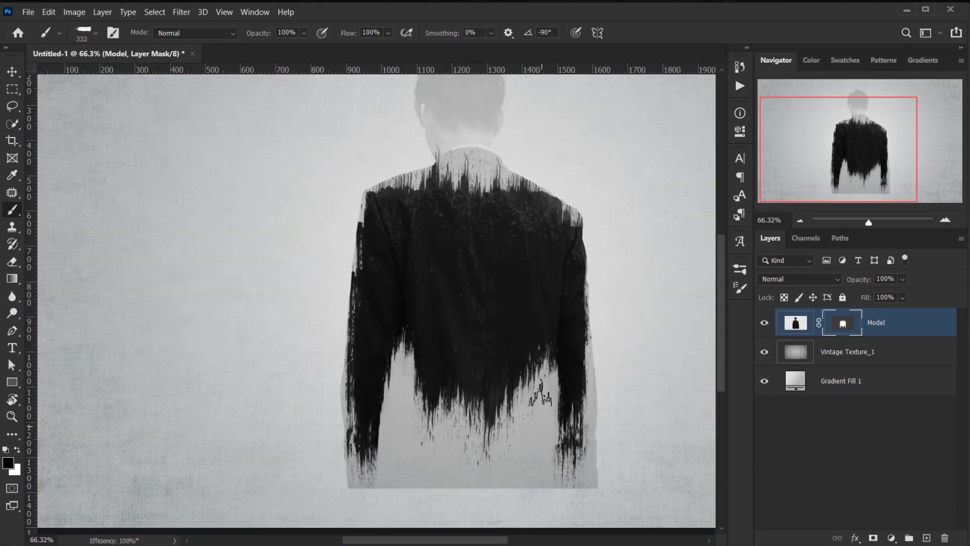
Step: Raise the Model layer mask's density to 100% so the unpainted parts of the man are fully hidden
key(v)
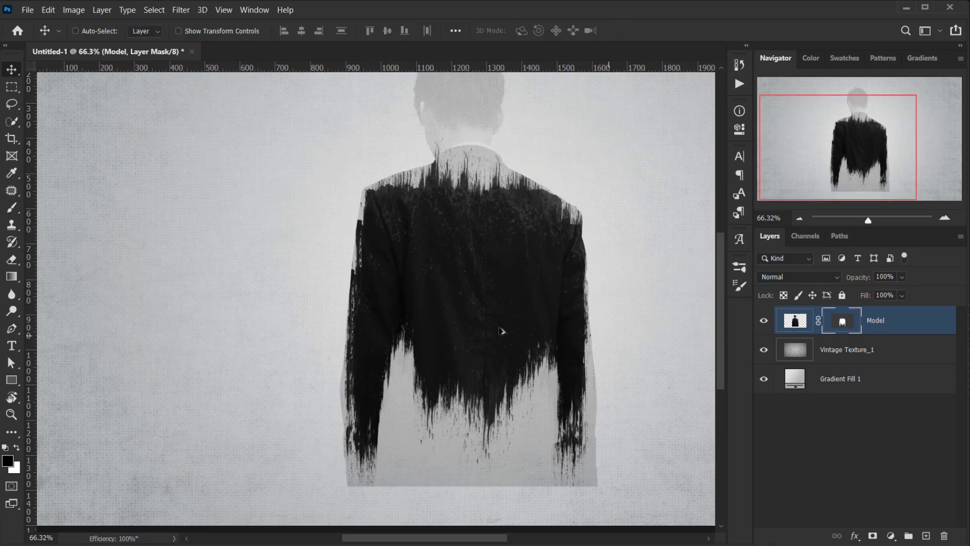
scroll(479, 323, up, 2)
scroll(373, 268, down, 3)
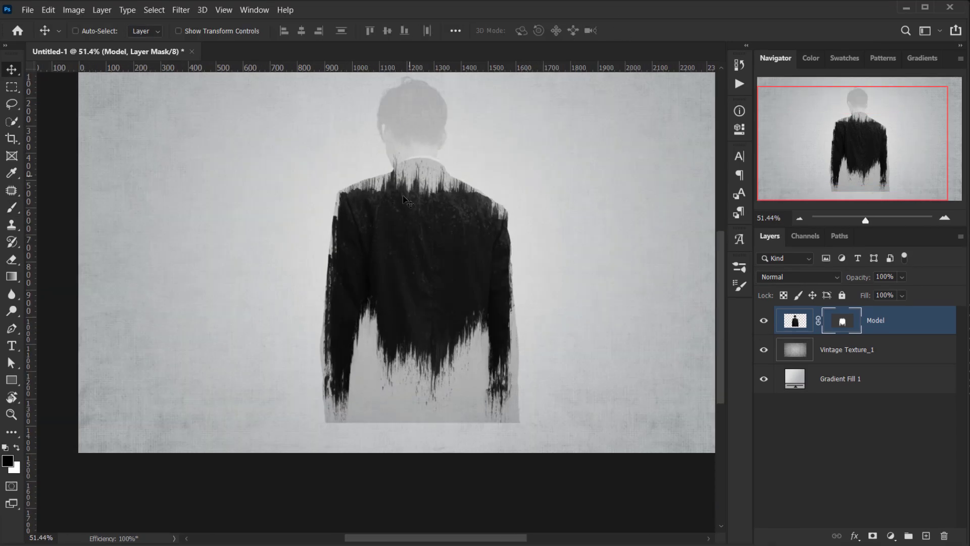
scroll(408, 200, up, 2)
scroll(407, 199, up, 2)
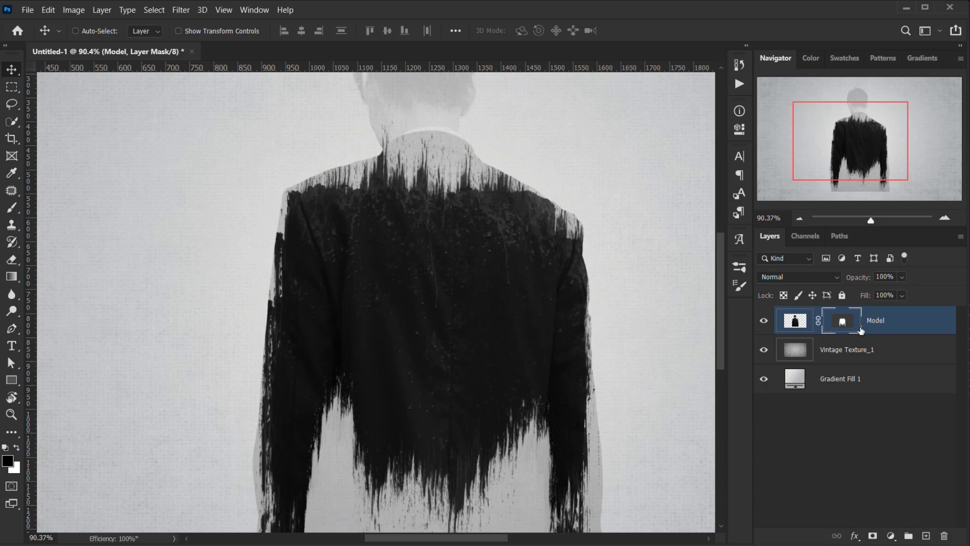
double_click(841, 320)
drag(681, 202, 713, 194)
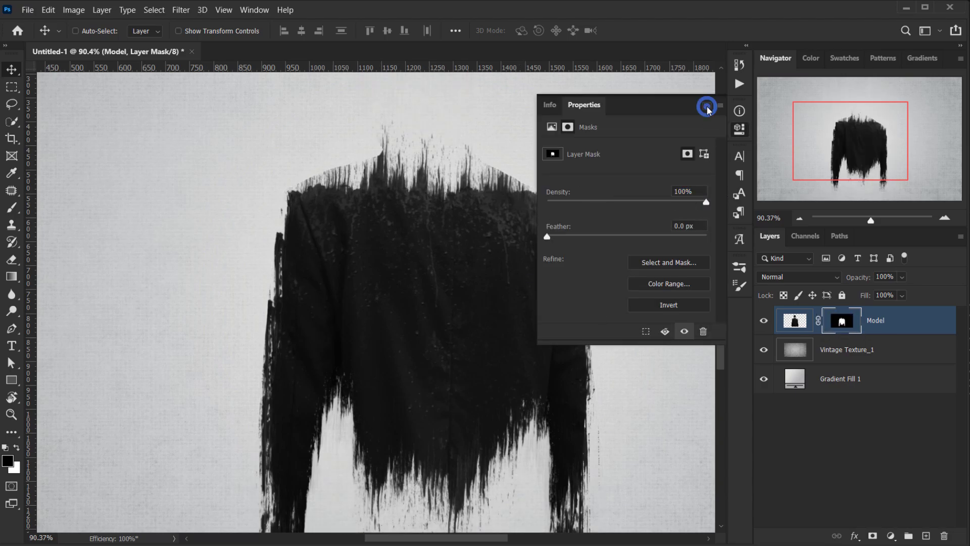
click(708, 108)
Step: Deepen the notch between the jacket body and the right sleeve with a black brush stroke on the mask
scroll(490, 268, down, 3)
scroll(383, 445, up, 4)
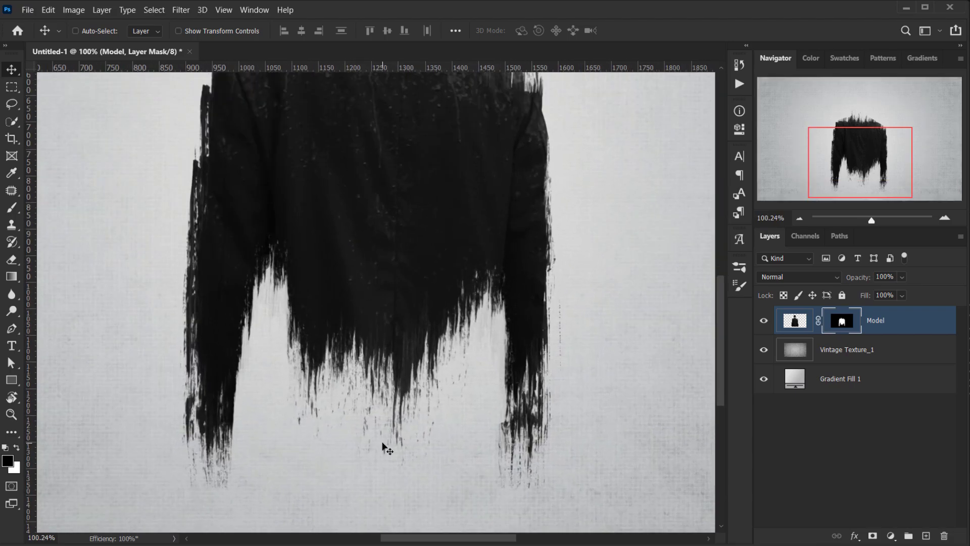
scroll(387, 449, down, 2)
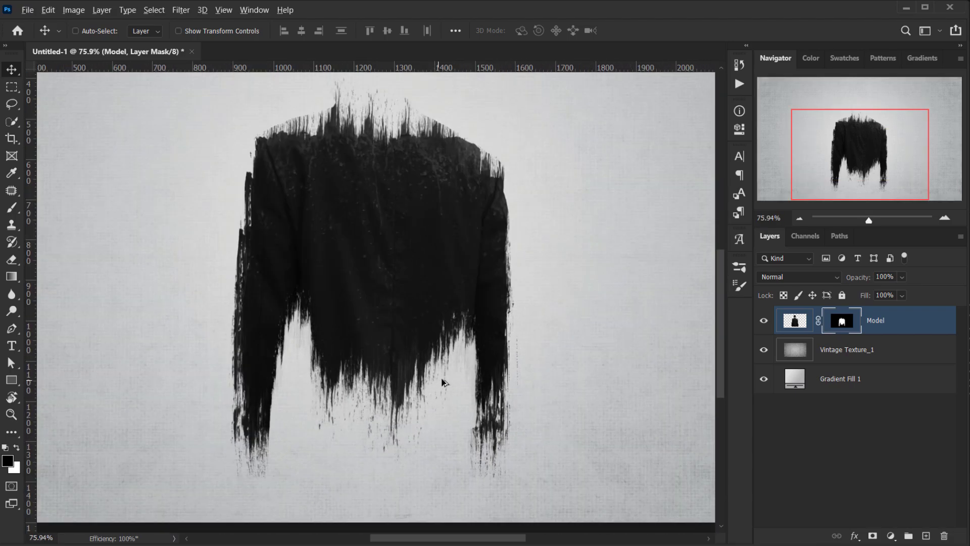
scroll(442, 382, up, 2)
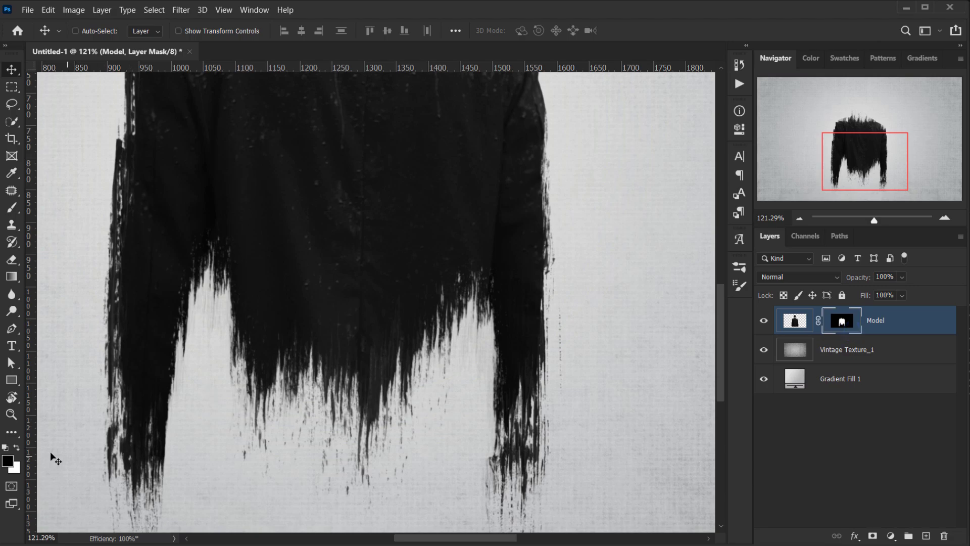
key(b)
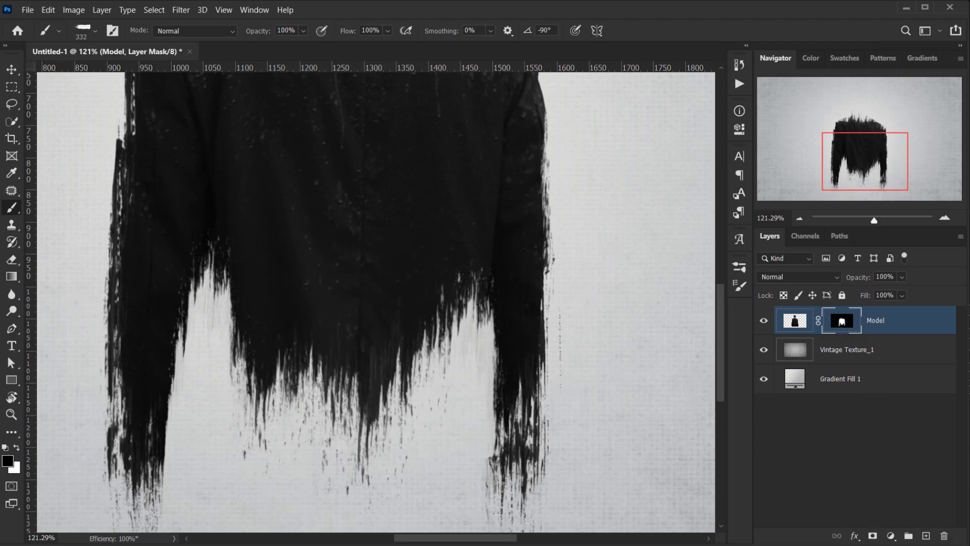
click(464, 317)
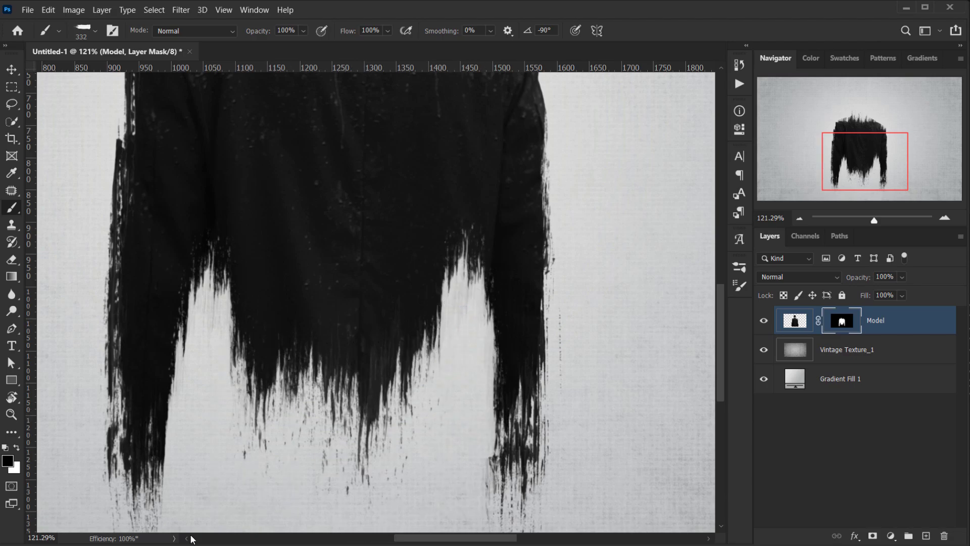
Step: Enlarge the brush to 400 px and reveal more of the ragged collar edge with white on the Model mask
scroll(433, 208, down, 4)
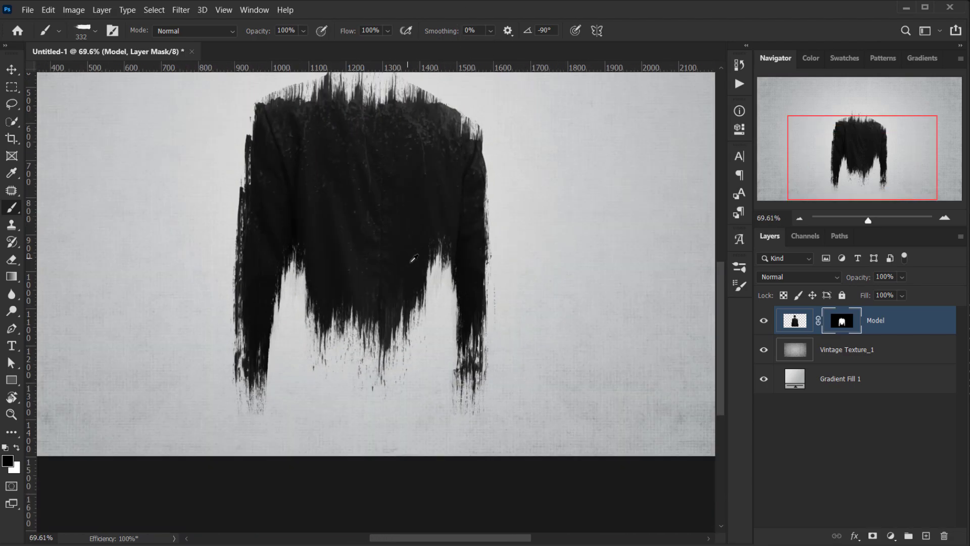
scroll(408, 361, up, 3)
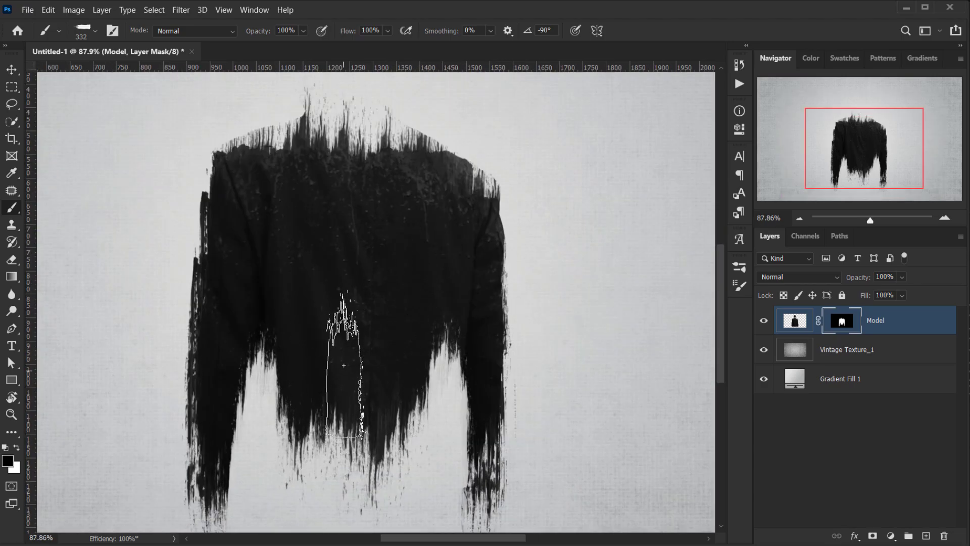
key(x)
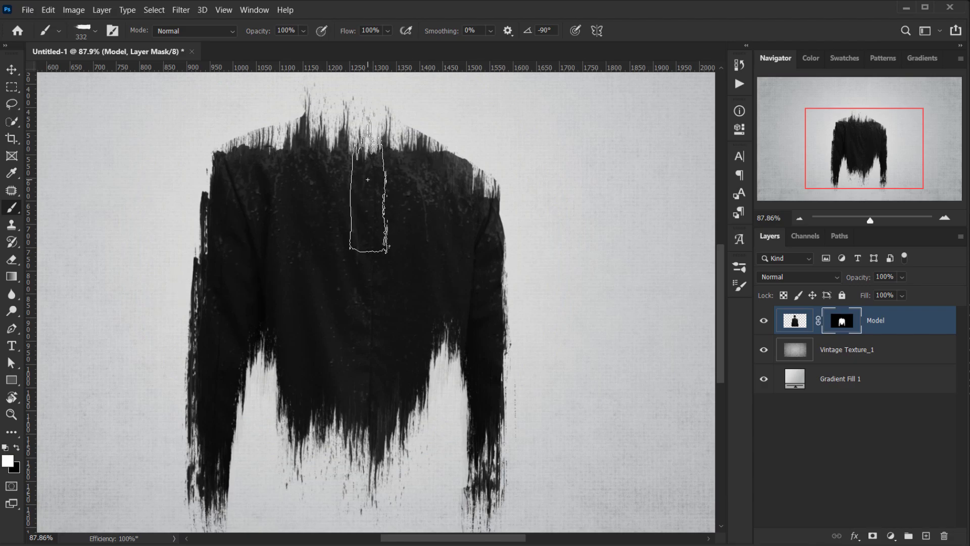
scroll(361, 267, down, 7)
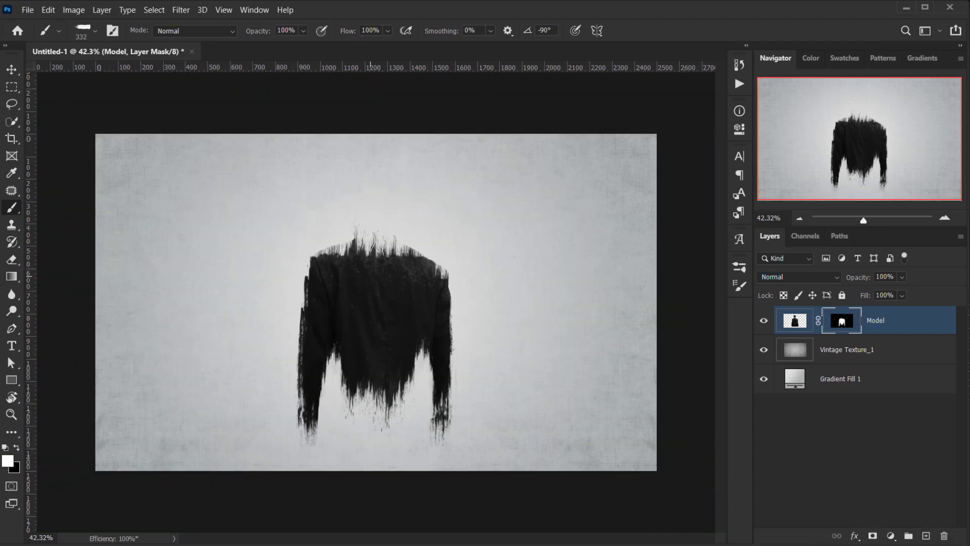
scroll(368, 246, up, 8)
alt+drag(364, 229, 379, 233)
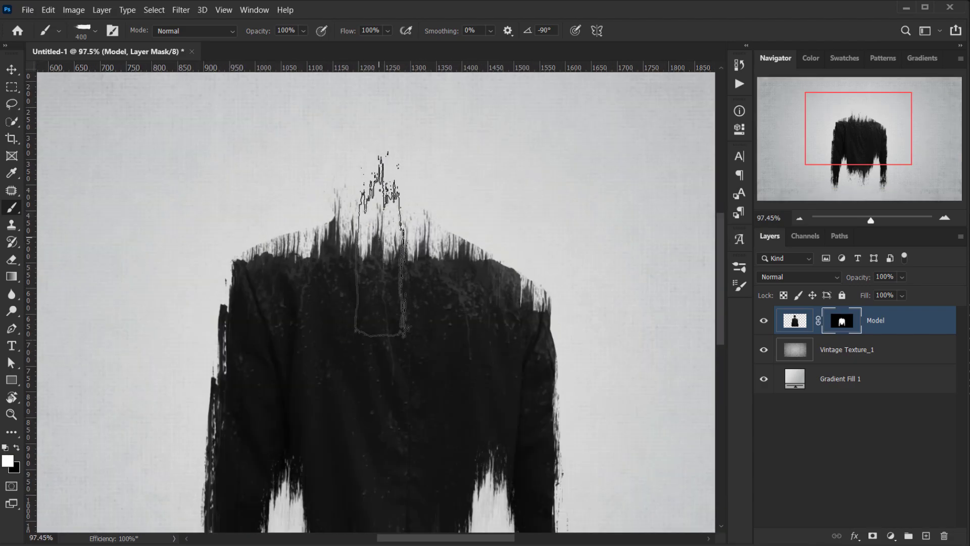
click(370, 287)
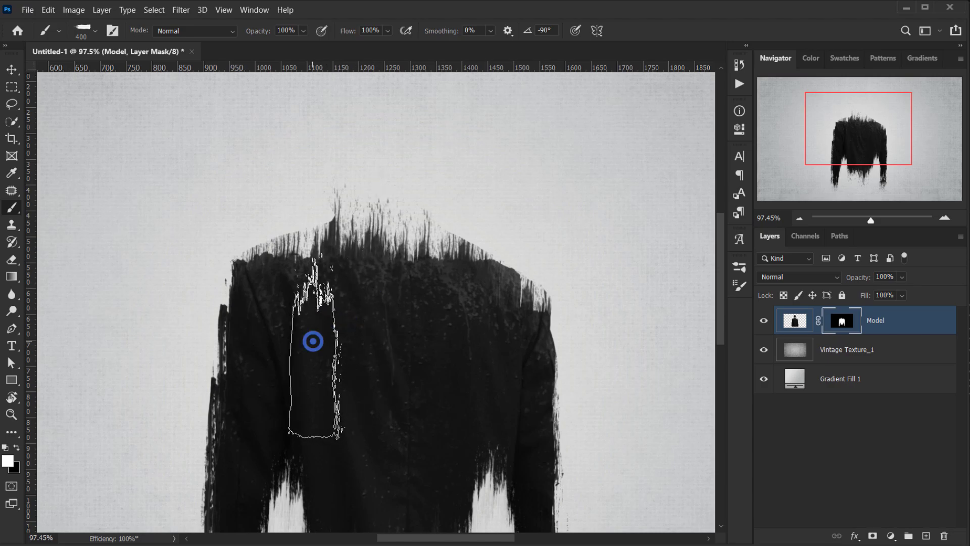
Step: Duplicate the Model layer and delete the copy's layer mask without applying it
scroll(372, 342, down, 4)
scroll(406, 326, up, 6)
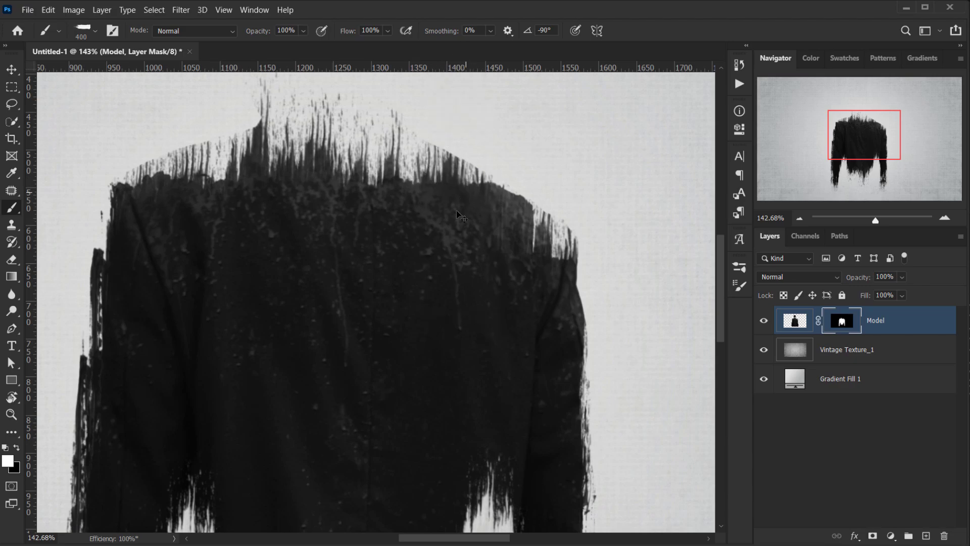
scroll(298, 262, down, 5)
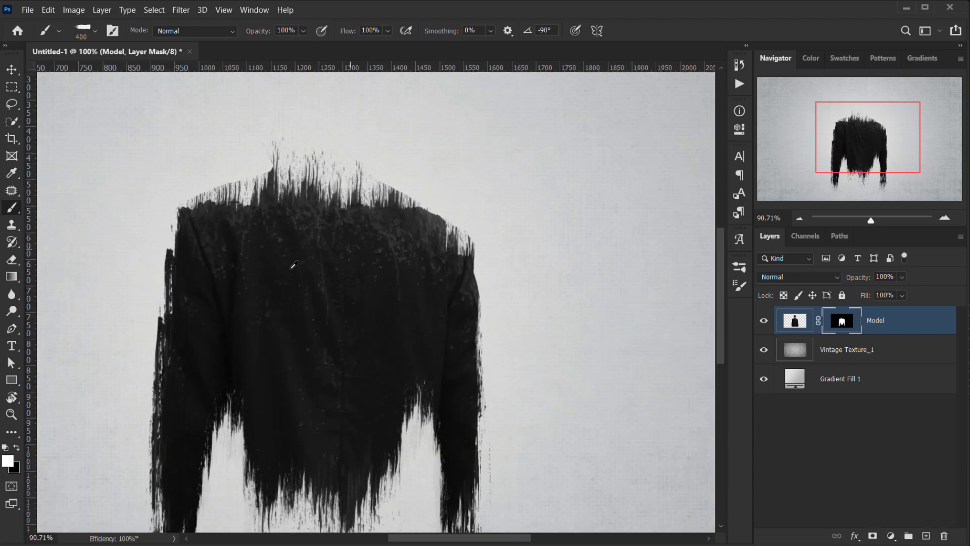
key(ctrl+2)
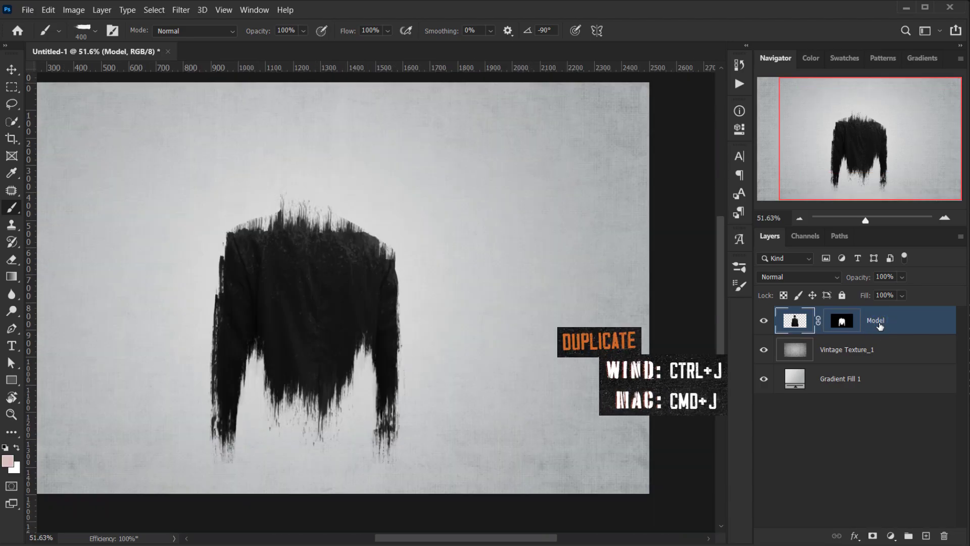
key(ctrl+j)
drag(842, 320, 944, 535)
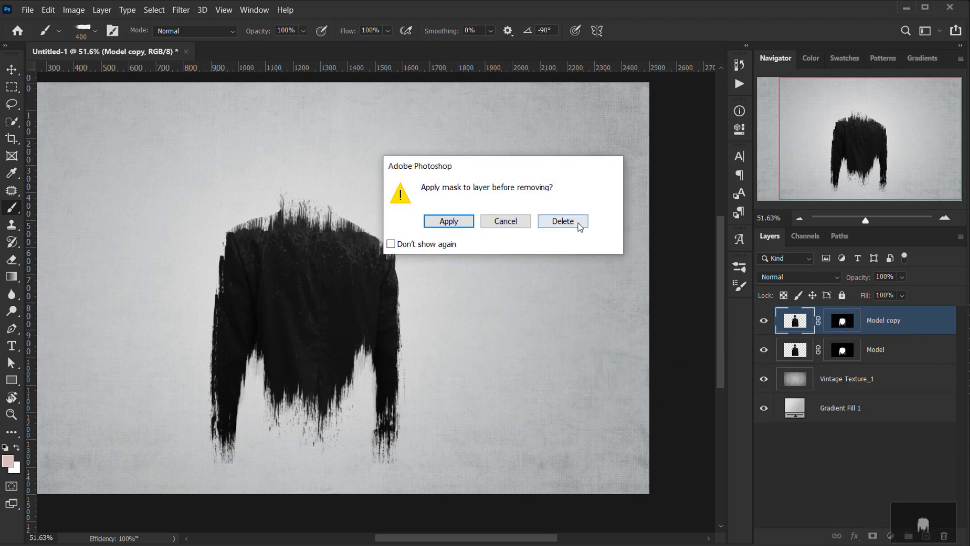
click(562, 221)
click(764, 320)
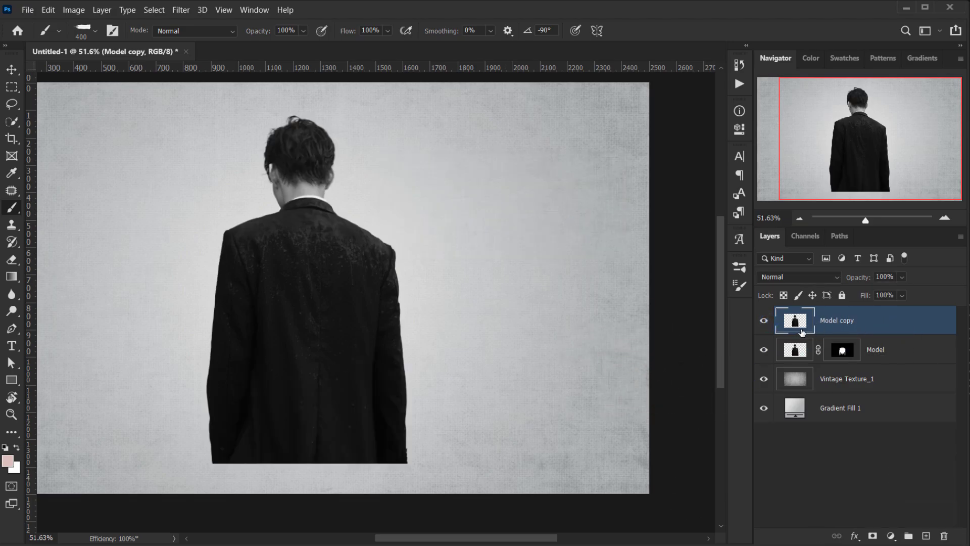
Step: Scale the Model copy proportionally to about 123%, keeping its bottom edge in place and the figure centred
key(ctrl+t)
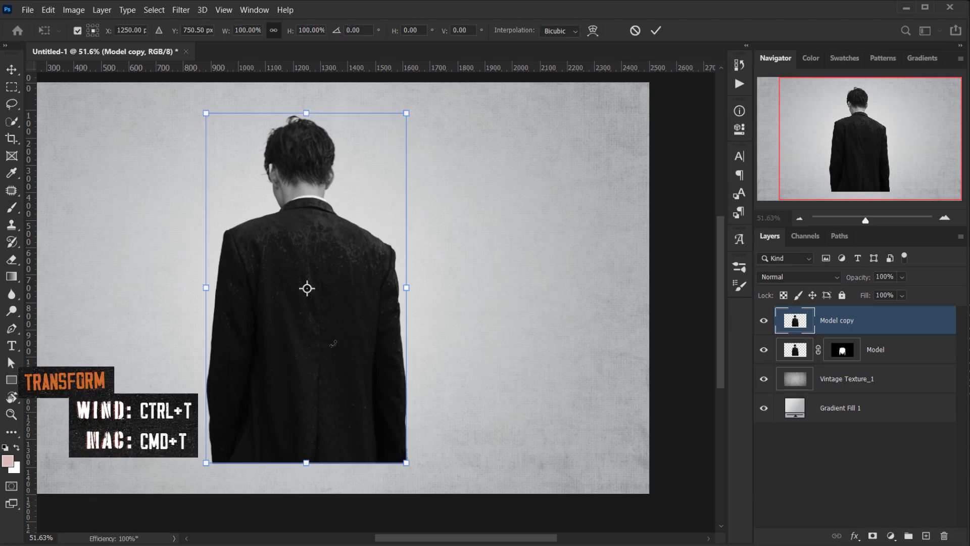
mouse_move(304, 108)
mouse_down()
mouse_move(305, 53)
mouse_move(296, 91)
mouse_up()
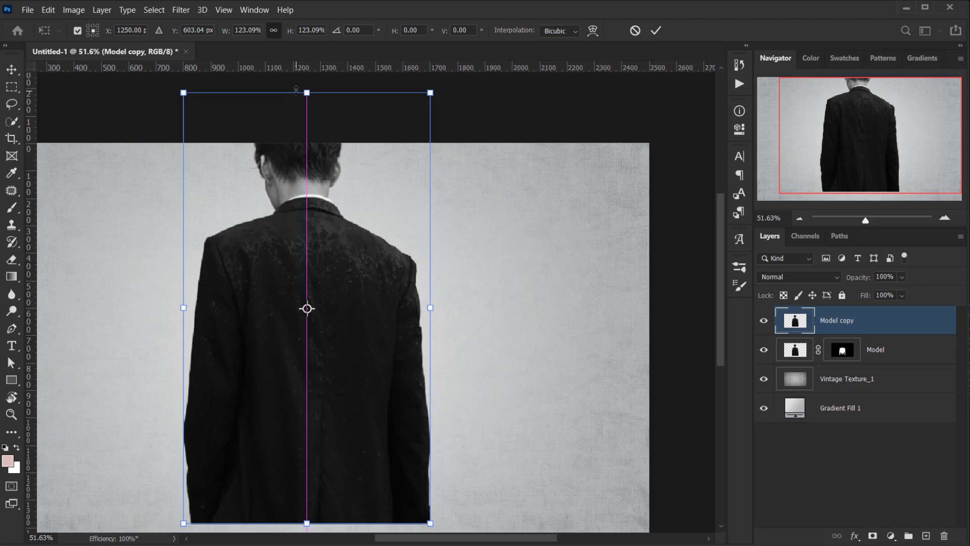
click(656, 30)
key(b)
scroll(370, 282, down, 2)
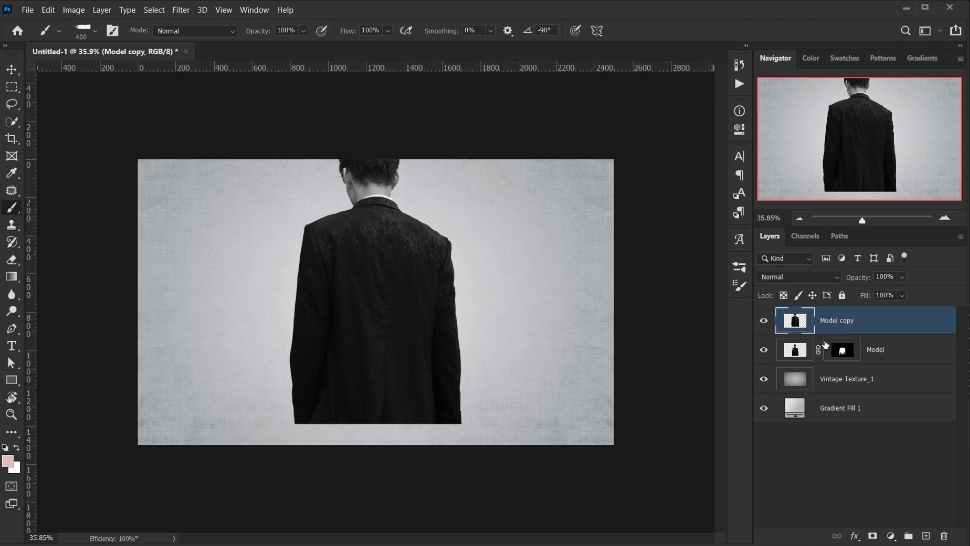
Step: Add a black layer mask to Model copy and lower the mask density to 83%
alt+click(873, 536)
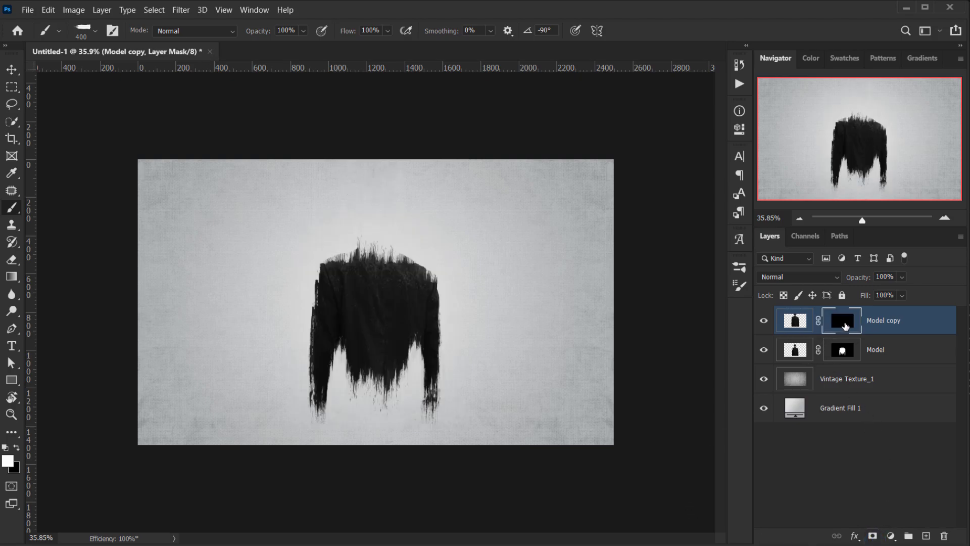
double_click(845, 323)
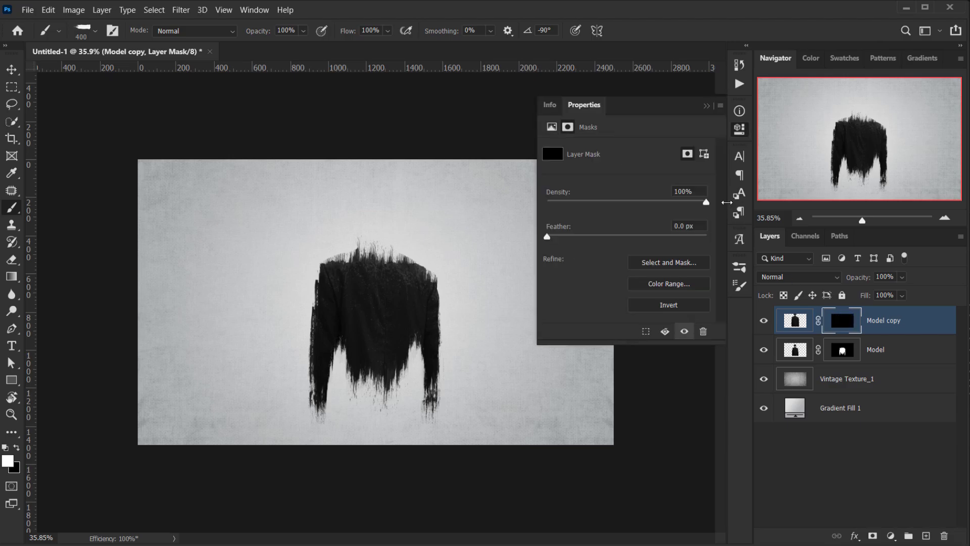
drag(696, 205, 683, 203)
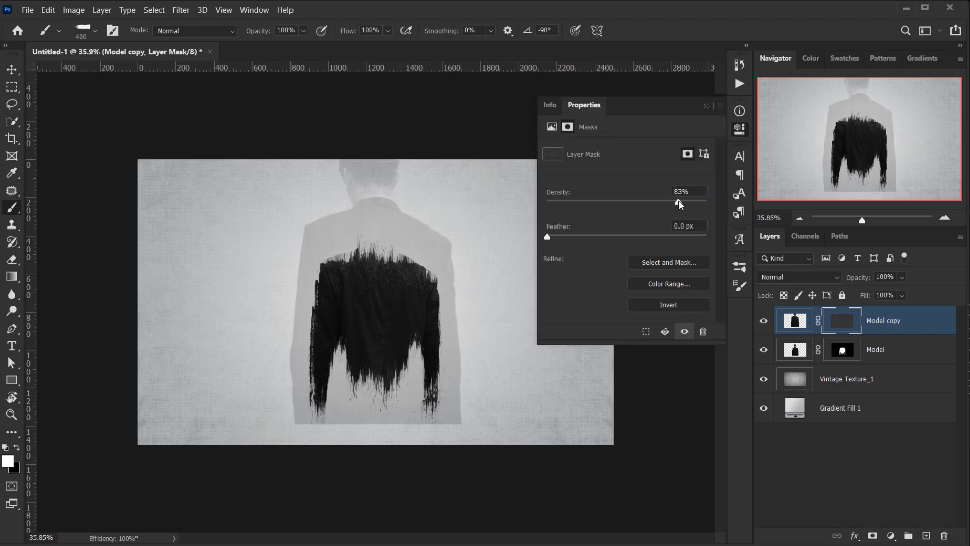
click(706, 107)
Step: Enlarge the brush to 566 px and reveal a ragged white stroke above the left shoulder on the Model copy mask
scroll(344, 263, up, 5)
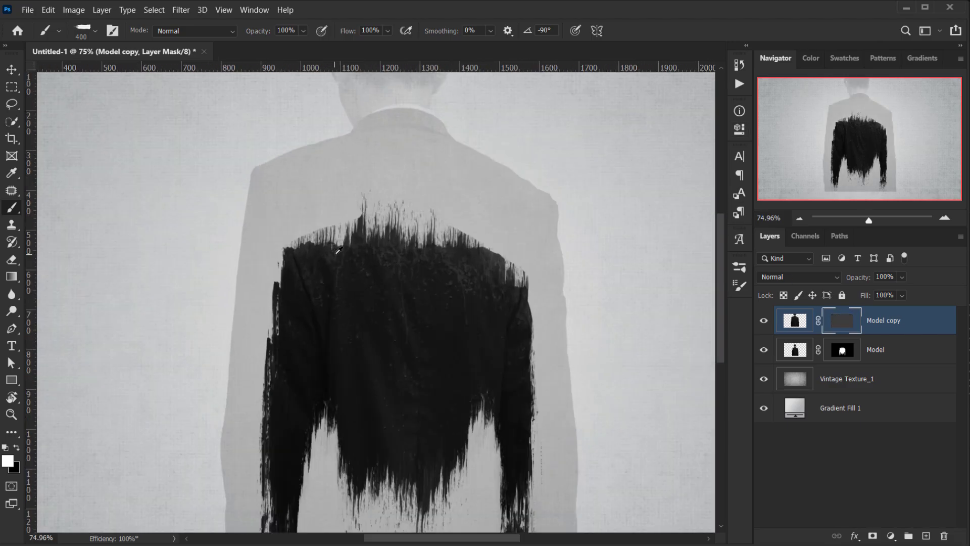
alt+right_click(327, 251)
scroll(323, 253, up, 2)
alt+right_click(325, 242)
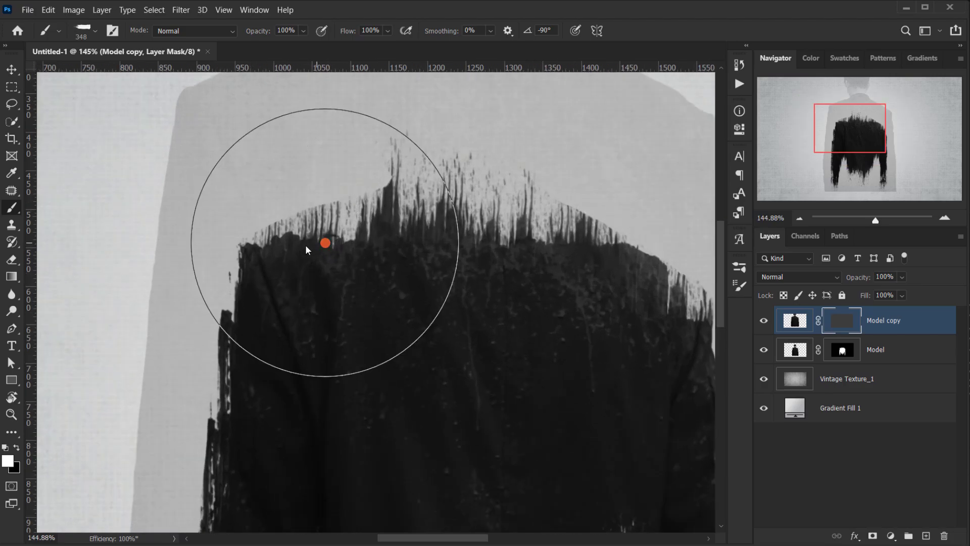
right_click(322, 190)
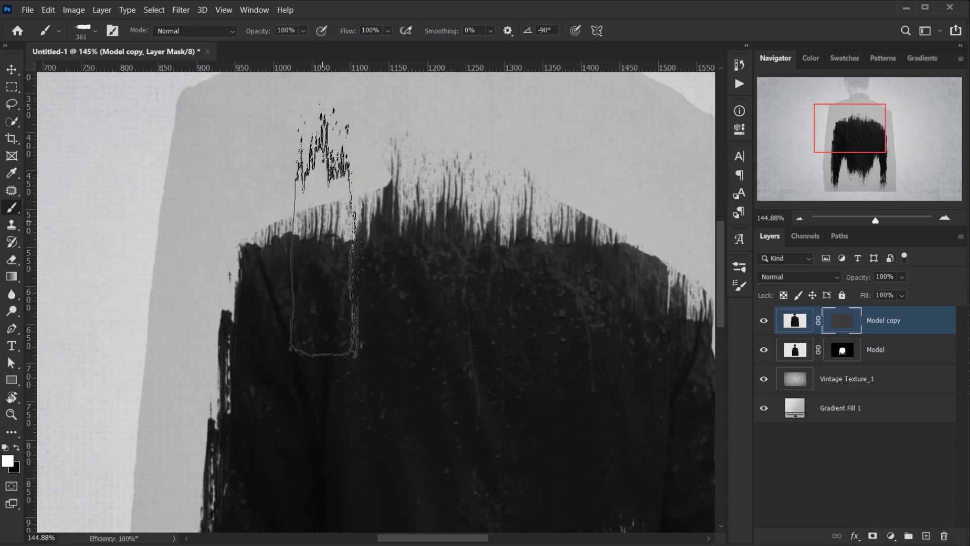
alt+right_click(318, 246)
click(320, 274)
scroll(347, 335, down, 2)
scroll(369, 352, down, 3)
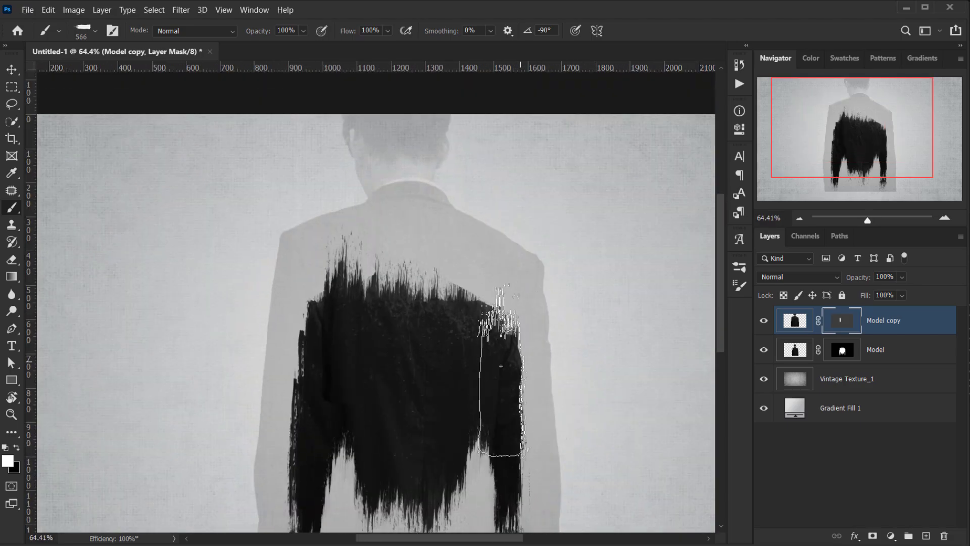
Step: Reveal a matching ragged stroke above the right shoulder on the Model copy mask, and reduce the brush to 301 px
click(476, 357)
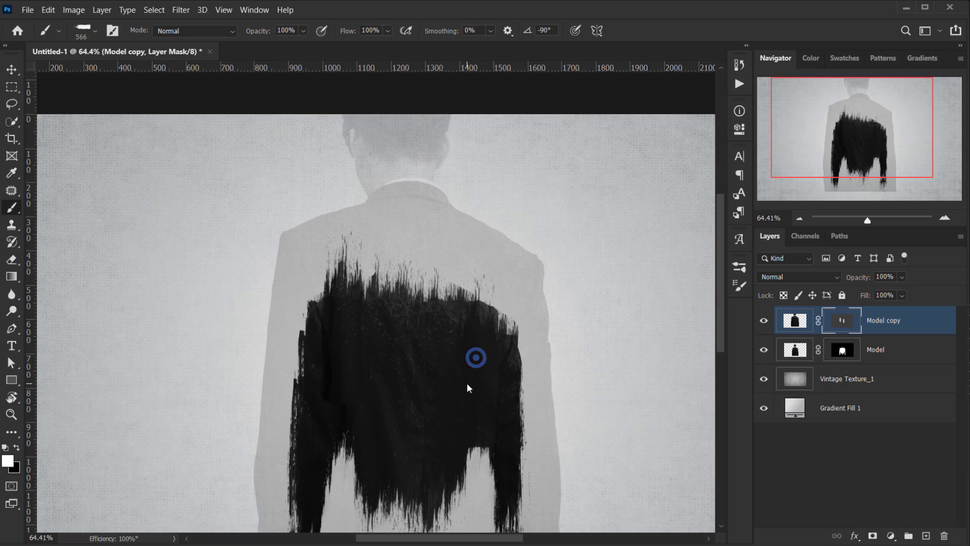
click(477, 325)
drag(479, 352, 449, 364)
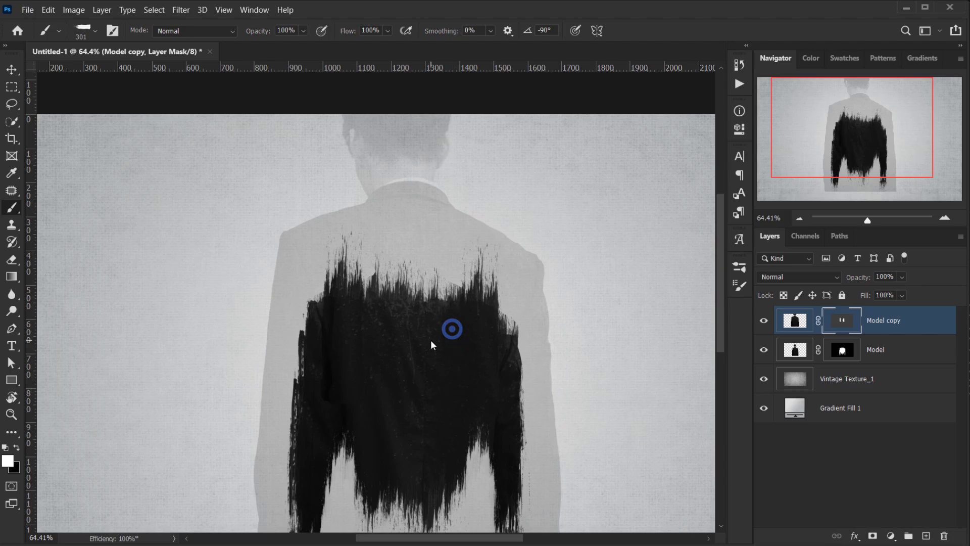
Step: Move the Model copy layer below the Model layer and target its image instead of the mask
scroll(373, 331, down, 3)
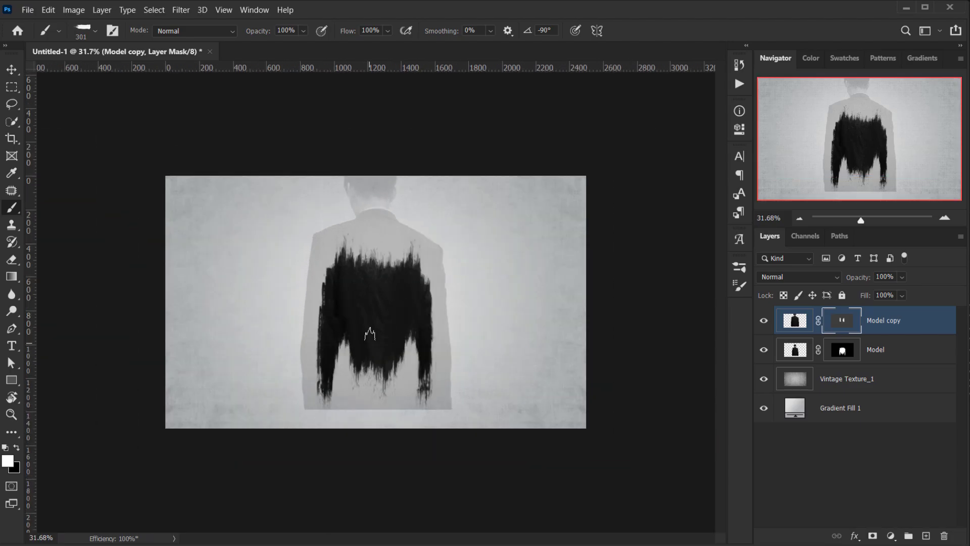
scroll(372, 336, up, 2)
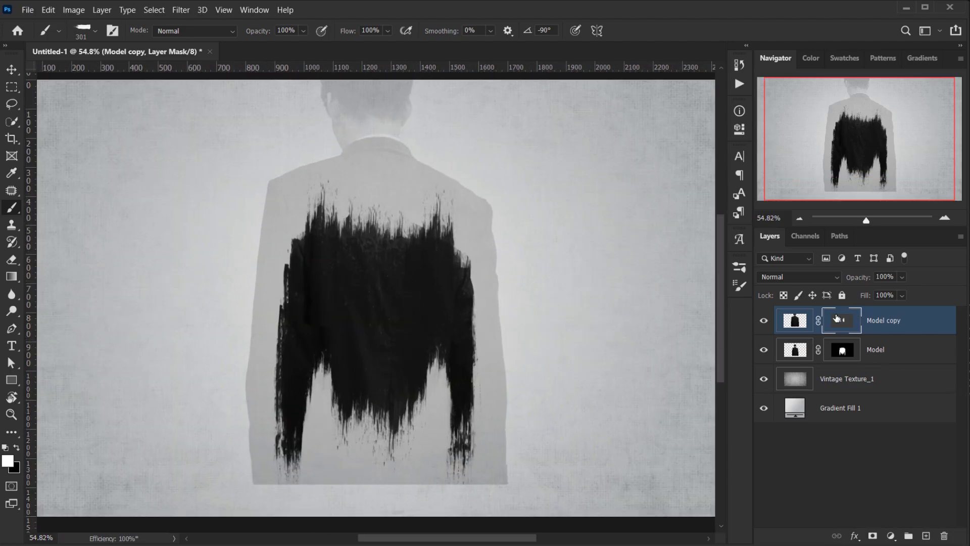
drag(919, 317, 909, 354)
click(780, 350)
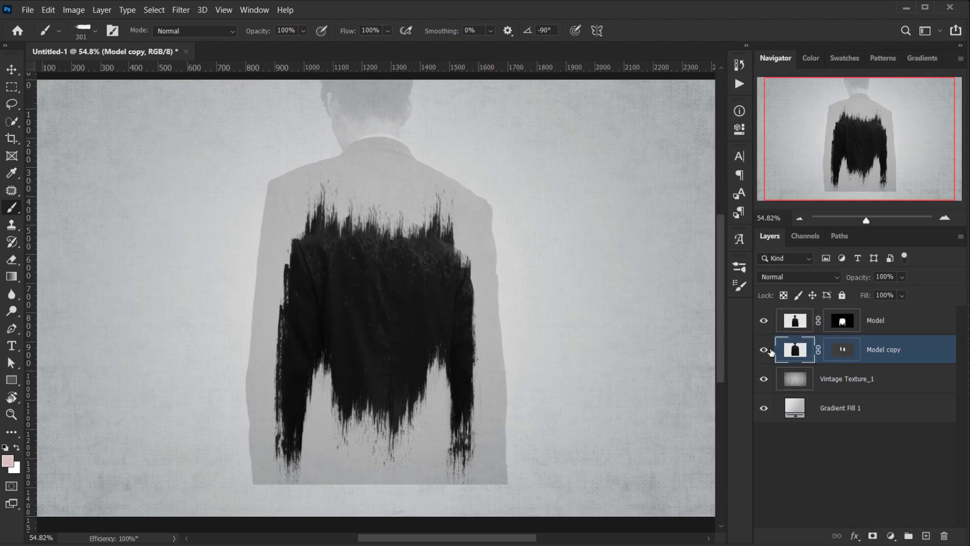
Step: Raise the density of the Model copy layer mask to 100%
click(763, 320)
click(763, 320)
double_click(848, 350)
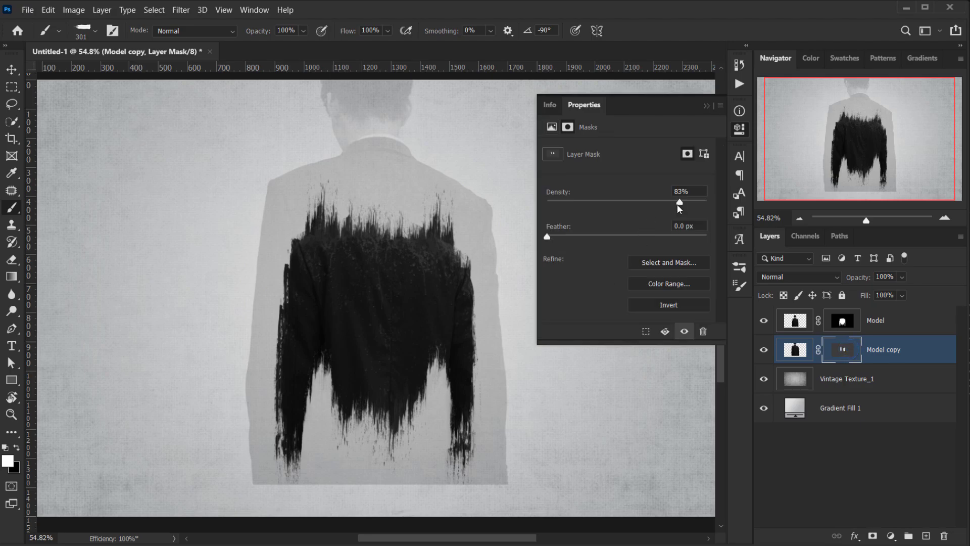
drag(692, 202, 719, 196)
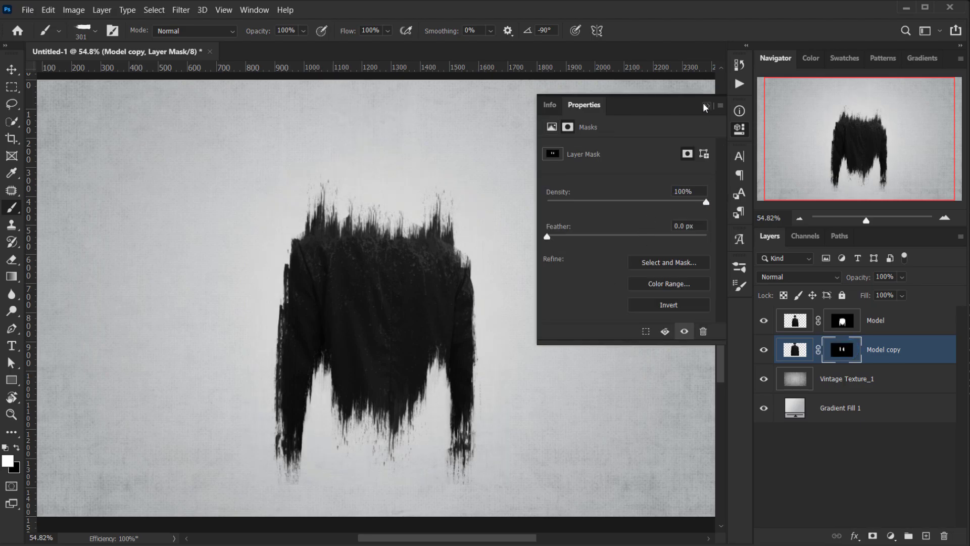
click(706, 105)
Step: Examine the ragged strokes along the shoulders up close, toggling the Model layer's visibility for comparison
scroll(391, 251, down, 2)
scroll(391, 251, down, 1)
scroll(399, 232, up, 5)
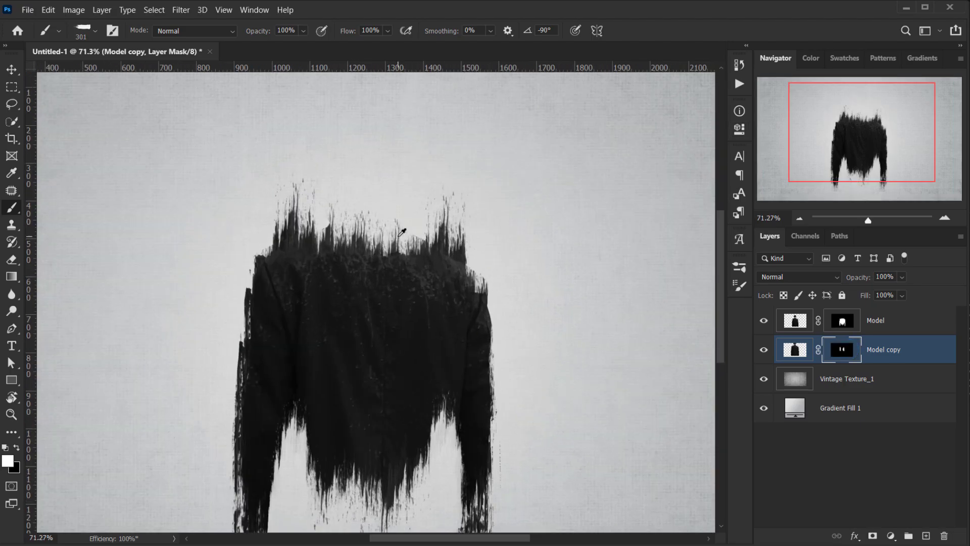
click(787, 318)
scroll(362, 216, down, 3)
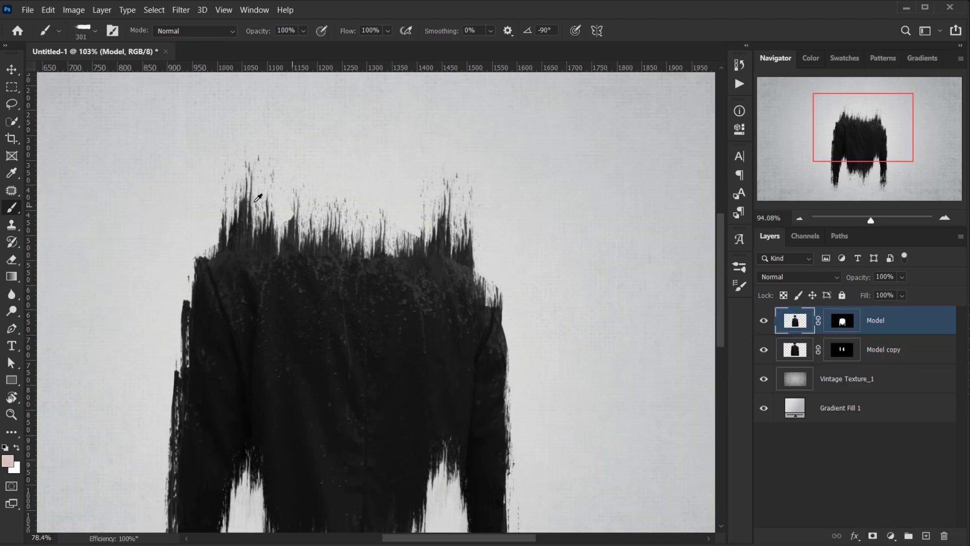
drag(362, 217, 361, 255)
scroll(377, 258, up, 4)
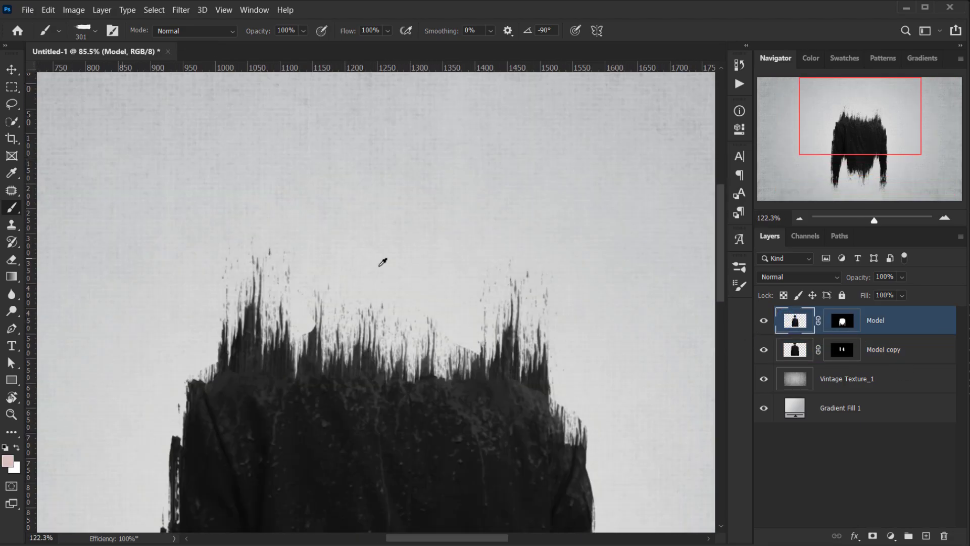
click(764, 322)
click(764, 322)
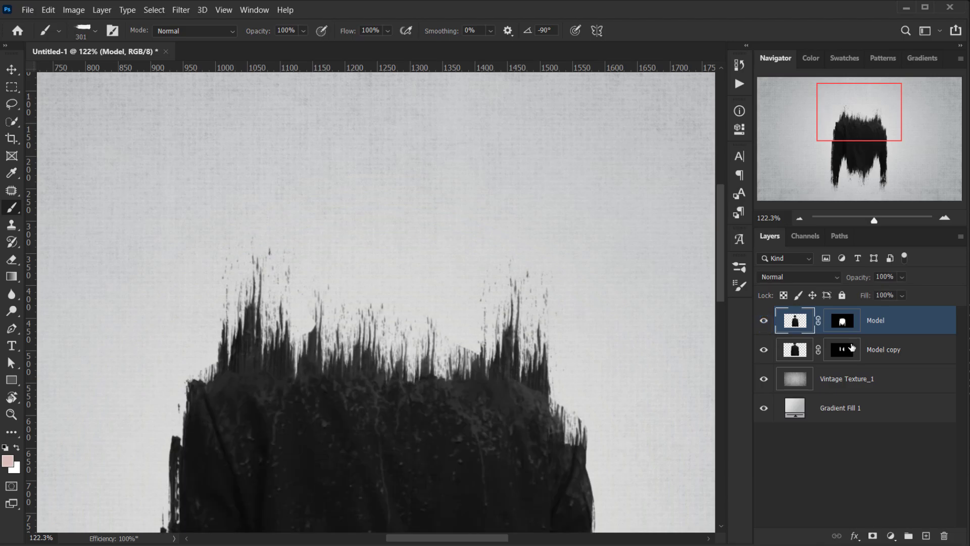
Step: Target the Model layer mask and reveal the man's head and neck using the stroke brush angled at 90°
click(843, 321)
right_click(331, 199)
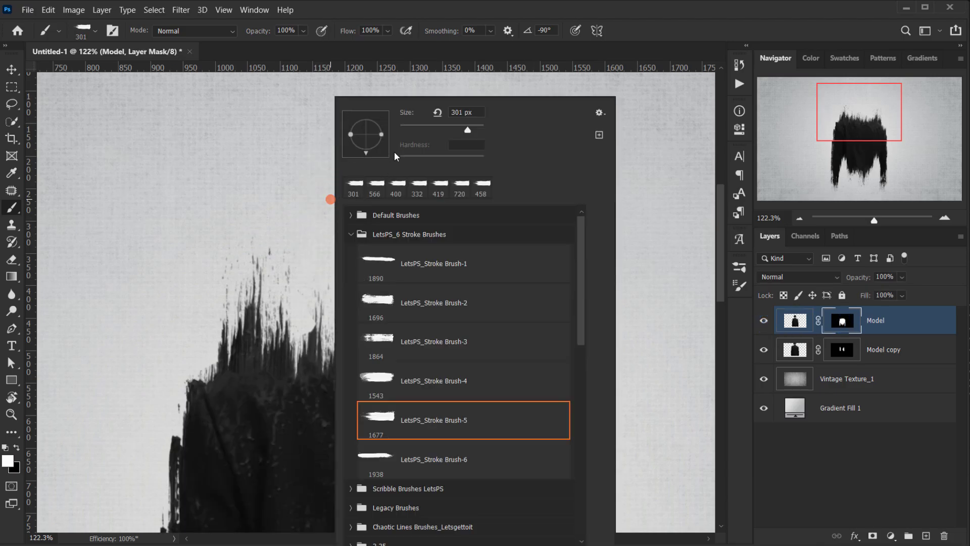
click(737, 9)
mouse_move(357, 225)
mouse_down()
mouse_move(424, 234)
mouse_move(364, 271)
mouse_up()
mouse_move(355, 228)
mouse_down()
mouse_move(386, 228)
mouse_move(383, 293)
mouse_move(359, 223)
mouse_move(305, 218)
mouse_move(324, 259)
mouse_move(353, 262)
mouse_move(423, 221)
mouse_move(443, 252)
mouse_move(413, 289)
mouse_up()
mouse_move(400, 251)
mouse_down()
mouse_move(385, 200)
mouse_move(367, 276)
mouse_move(298, 223)
mouse_move(403, 259)
mouse_move(453, 295)
mouse_move(305, 287)
mouse_up()
Step: Reduce the brush to 248 px and paint more of the head and collar area back in on the Model mask
scroll(372, 218, down, 7)
key(bracketleft)
key(bracketleft)
key(bracketleft)
key(bracketleft)
drag(371, 230, 356, 268)
scroll(360, 272, up, 8)
drag(327, 229, 333, 218)
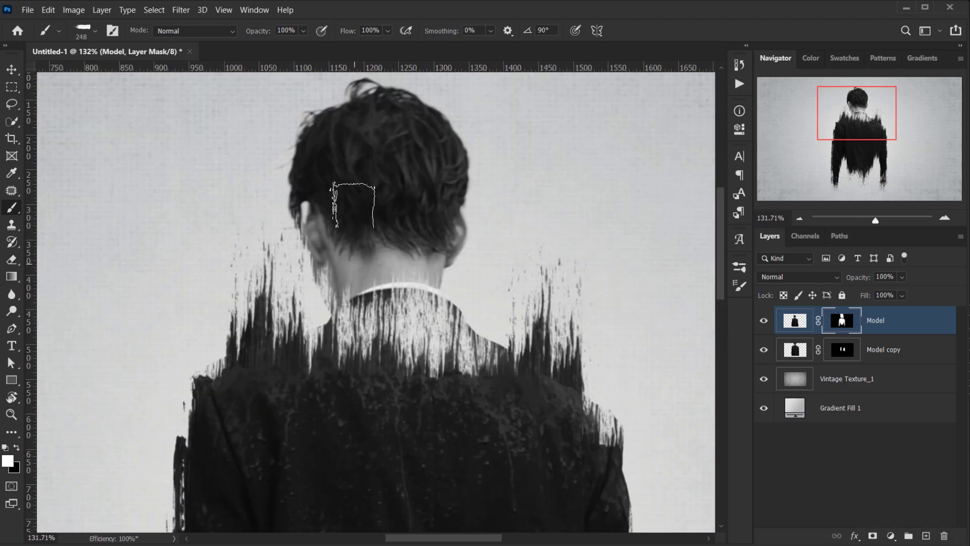
Step: Inspect the revealed head, collar and shoulder strokes at several zoom levels and against the whole poster
scroll(456, 245, down, 5)
scroll(456, 245, down, 5)
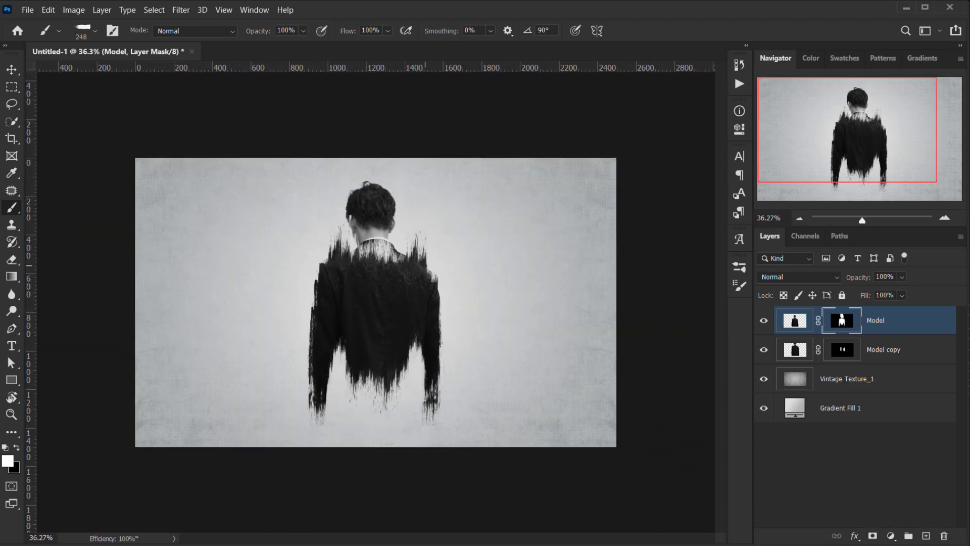
scroll(357, 256, up, 8)
click(345, 189)
drag(344, 155, 337, 131)
scroll(572, 112, down, 3)
scroll(432, 150, up, 1)
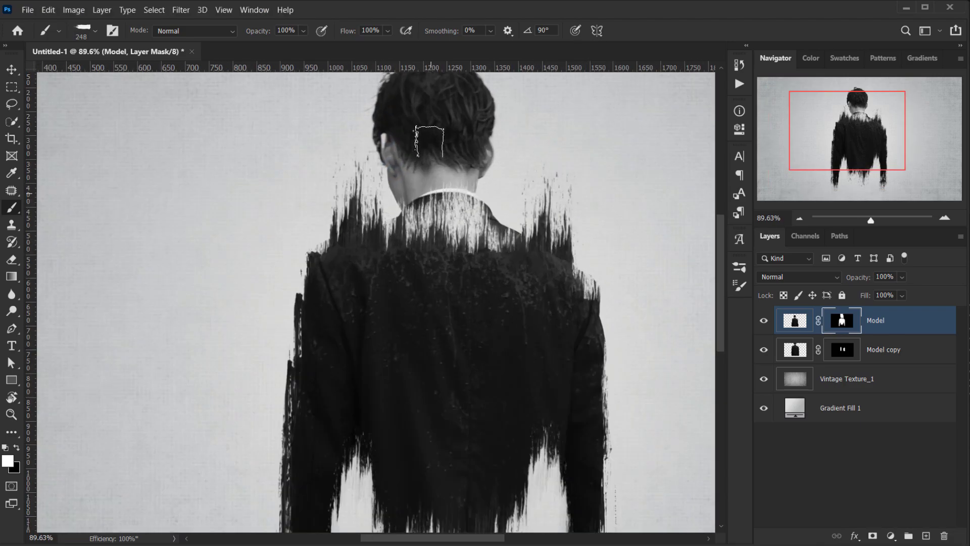
scroll(515, 277, down, 2)
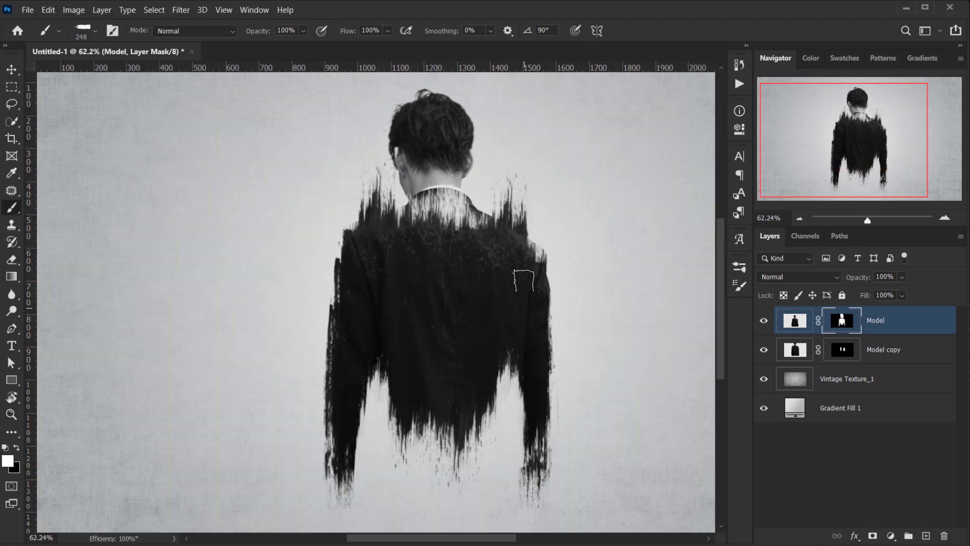
scroll(524, 280, down, 1)
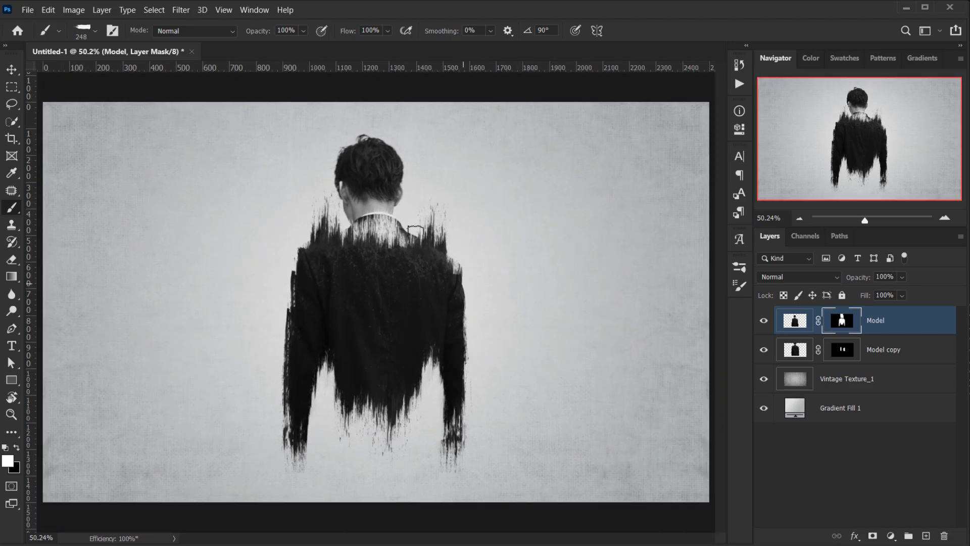
scroll(303, 230, up, 2)
drag(549, 272, 420, 283)
scroll(420, 283, down, 2)
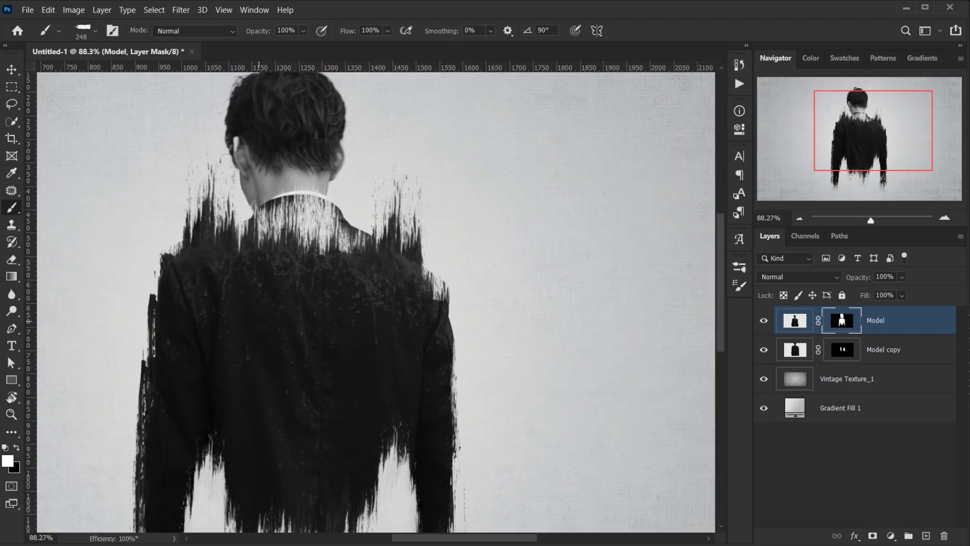
scroll(241, 327, up, 2)
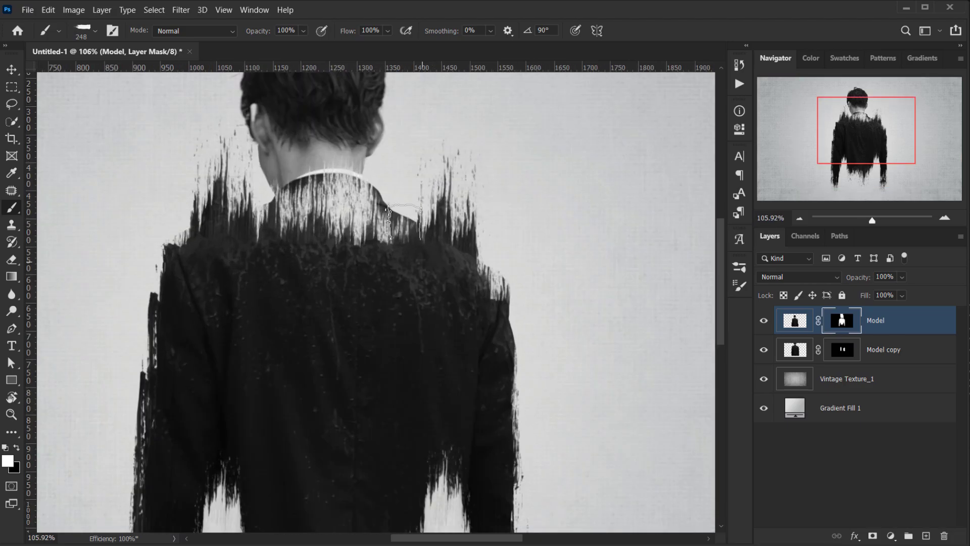
scroll(400, 266, down, 2)
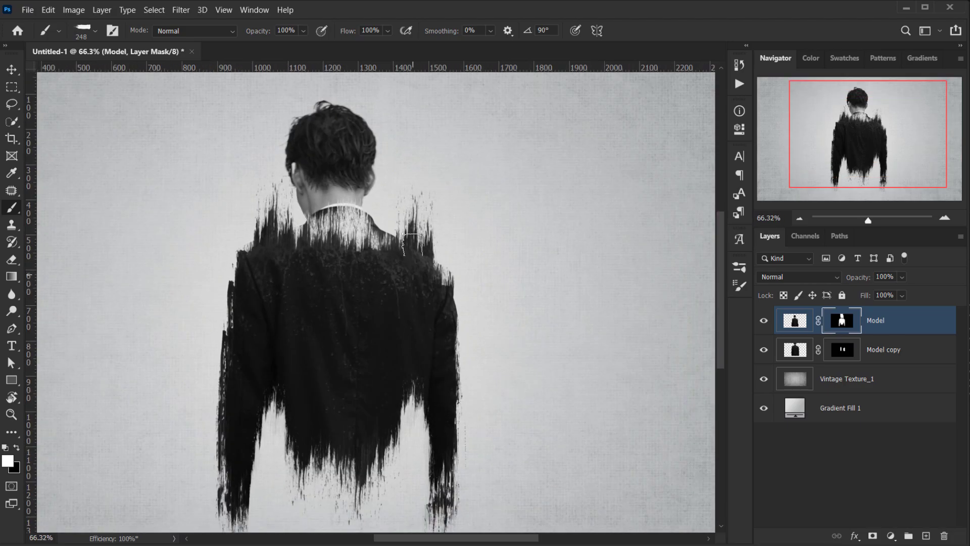
scroll(412, 245, down, 1)
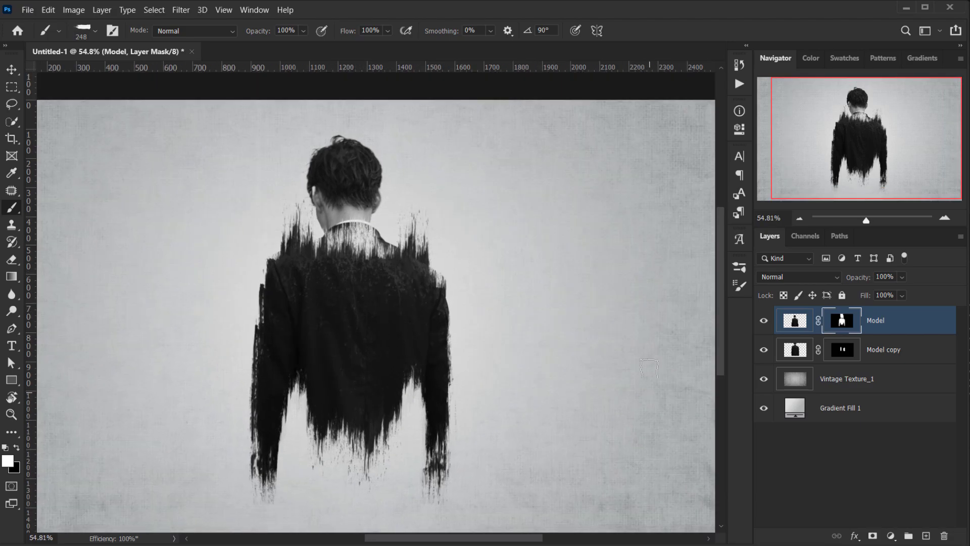
scroll(649, 367, down, 1)
Step: Duplicate the Model and Model copy layers together and merge the two duplicates into one layer
click(795, 320)
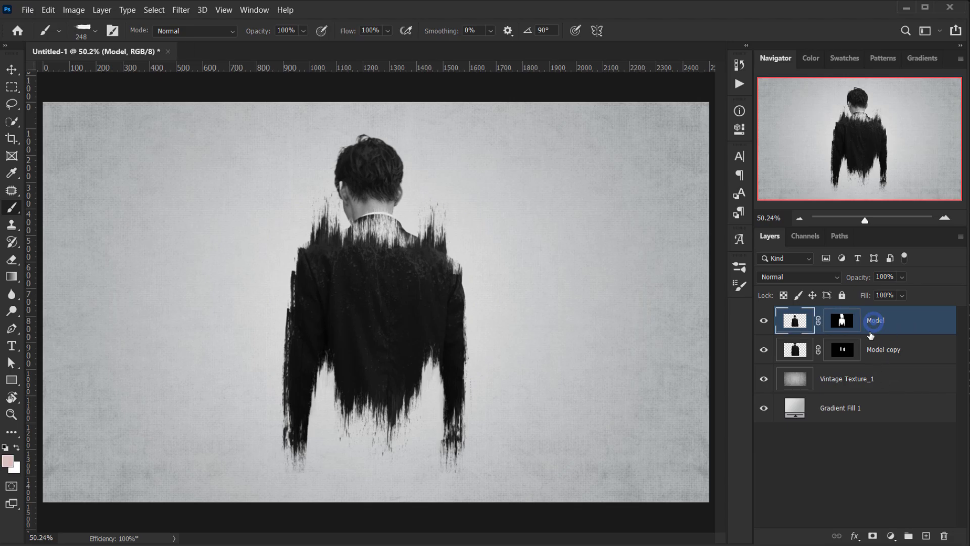
scroll(425, 255, up, 2)
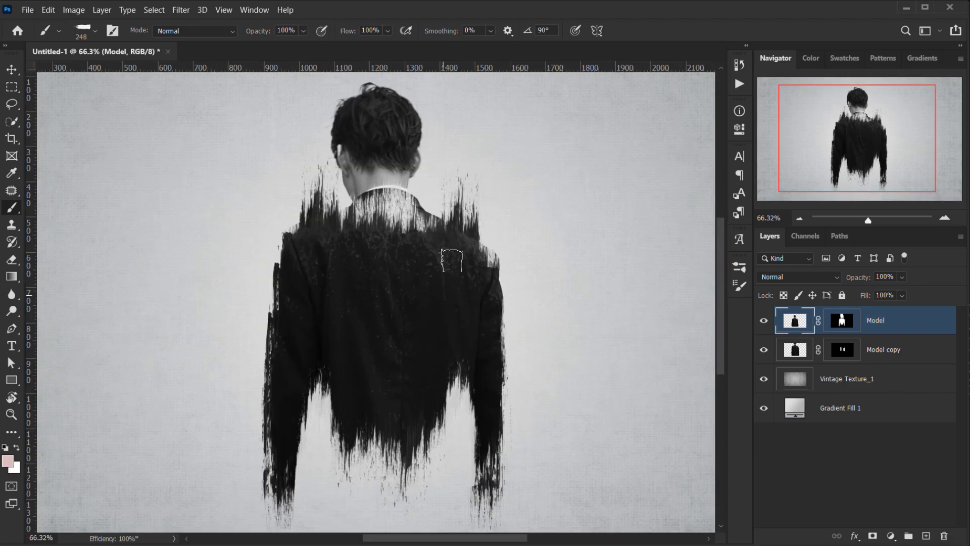
scroll(378, 321, down, 2)
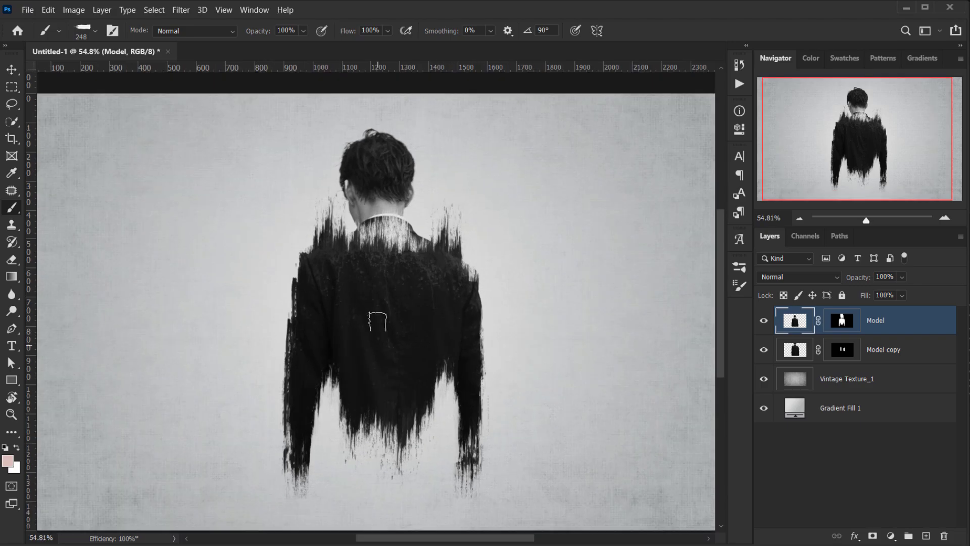
click(890, 348)
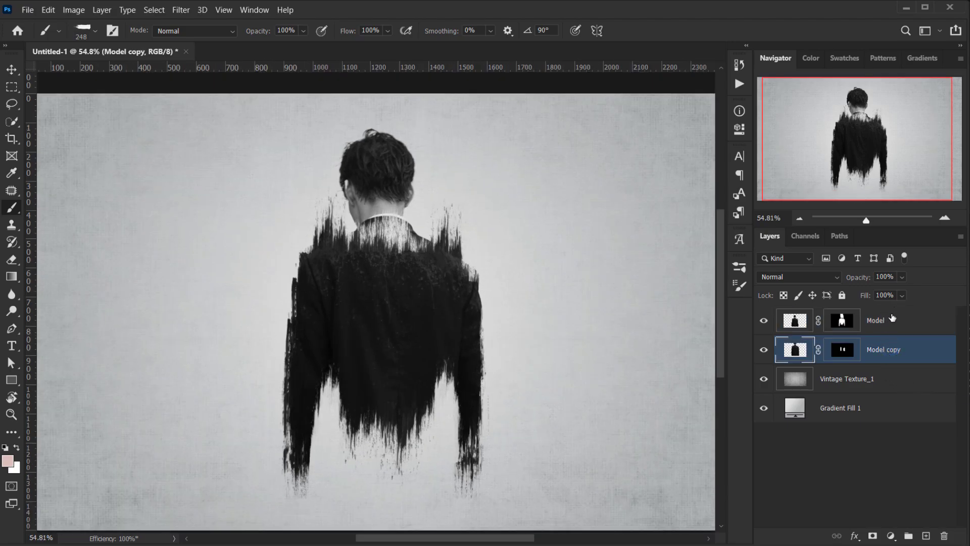
shift+click(874, 330)
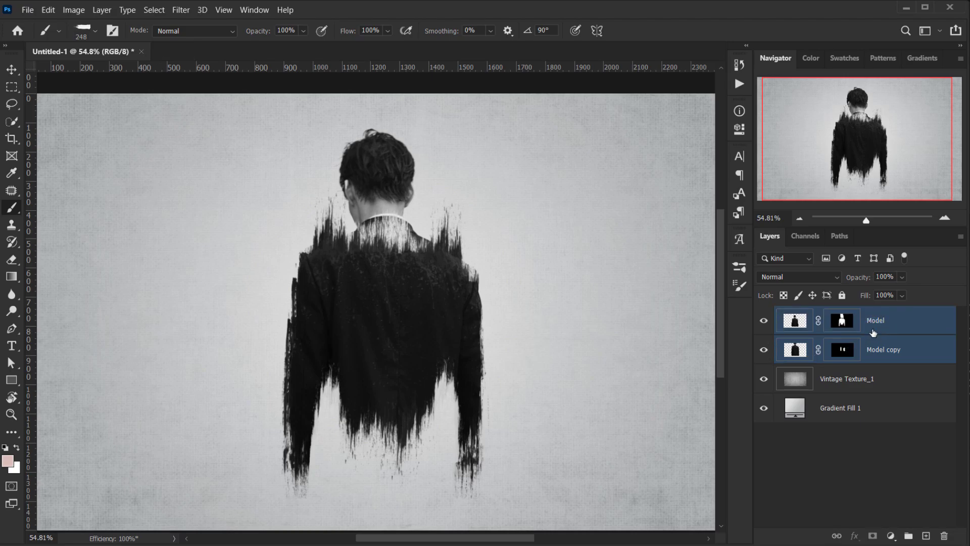
click(930, 355)
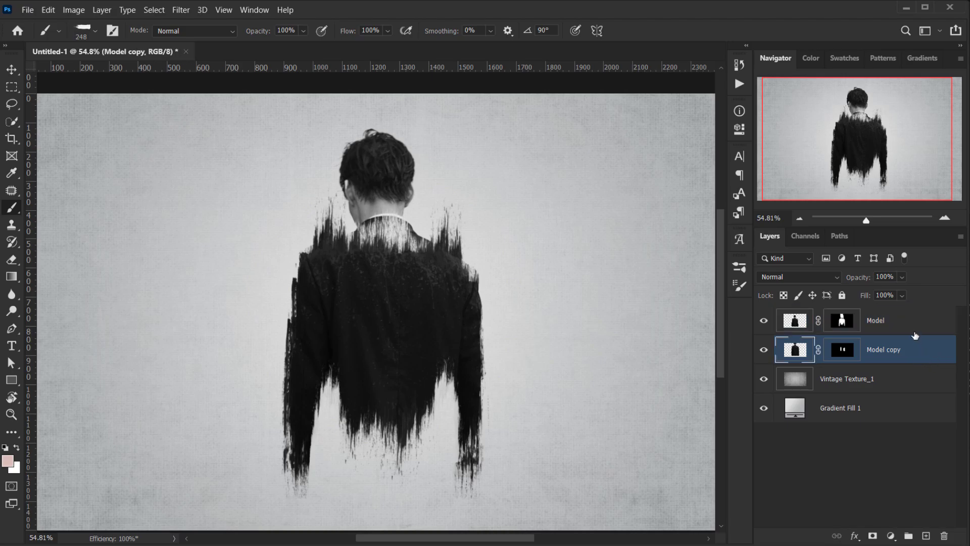
shift+click(914, 329)
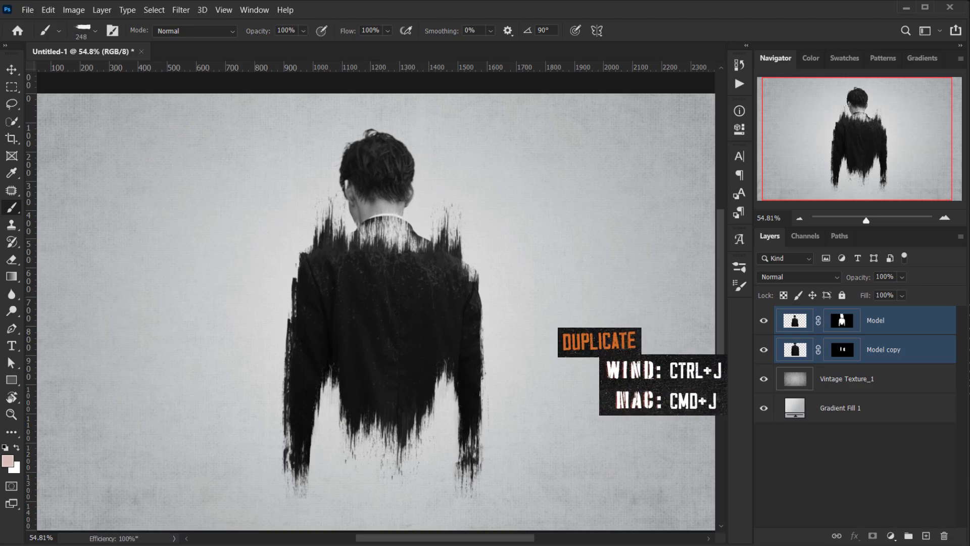
key(ctrl+j)
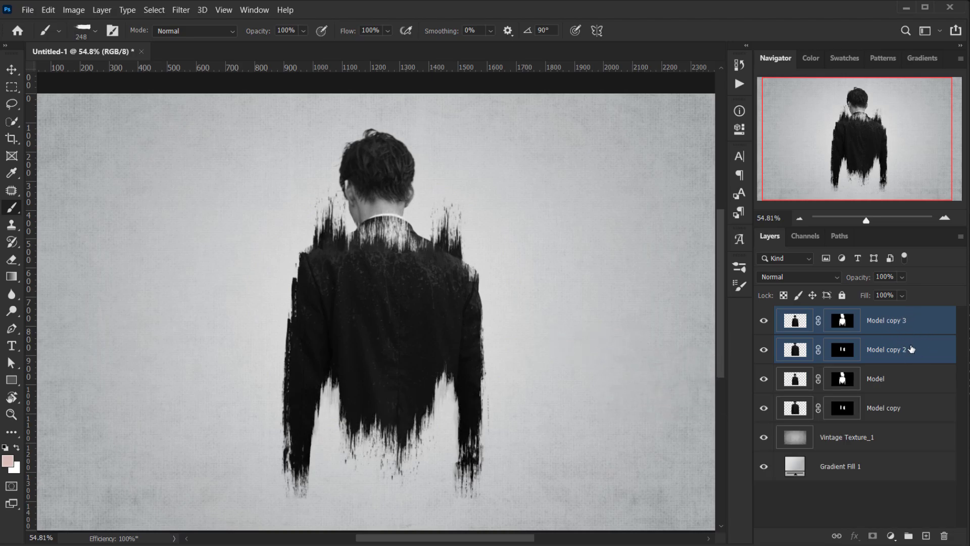
right_click(909, 329)
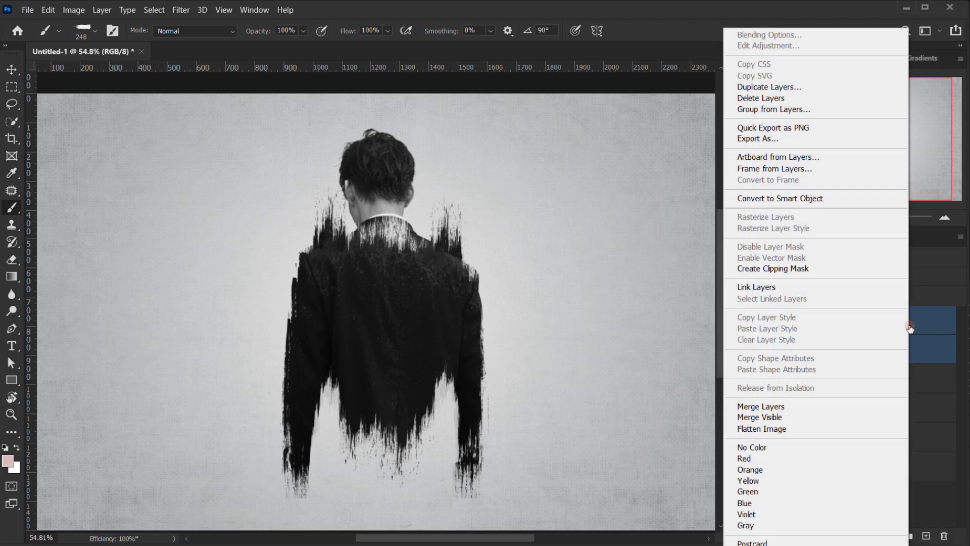
click(771, 406)
Step: Hide the Model and Model copy layers, keeping the merged layer visible
click(764, 321)
click(764, 321)
click(764, 349)
click(764, 379)
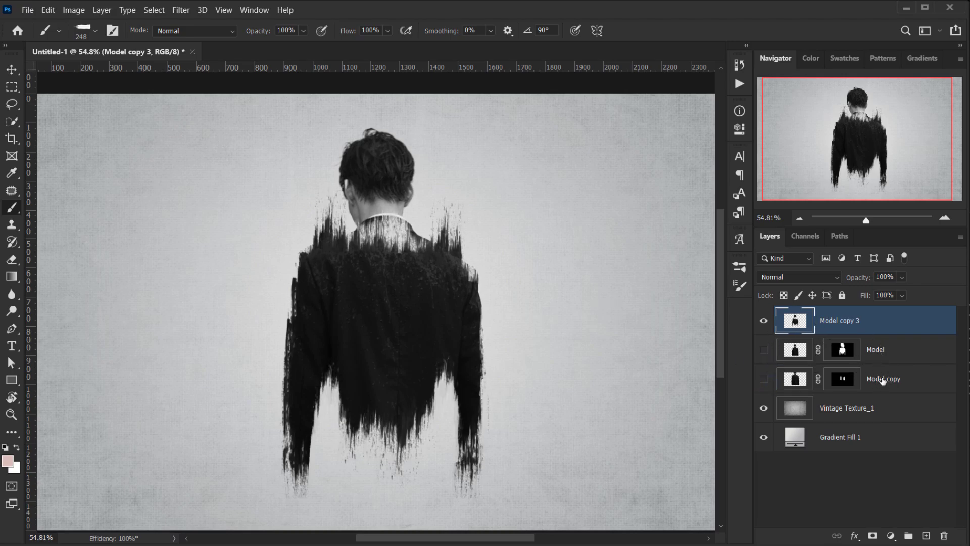
Step: Group the Model and Model copy layers, name the group Original and hide it
click(894, 349)
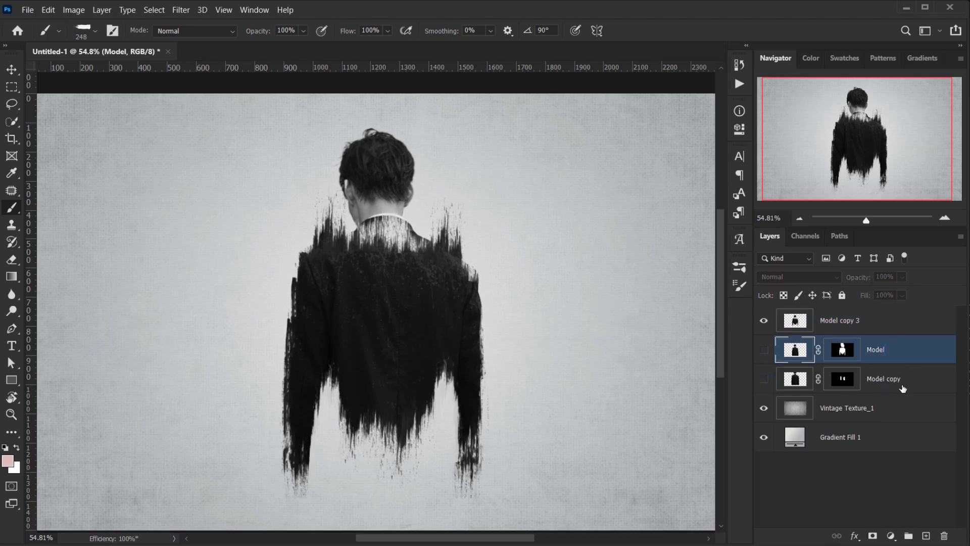
shift+click(901, 384)
key(ctrl+g)
double_click(813, 344)
text(Original)
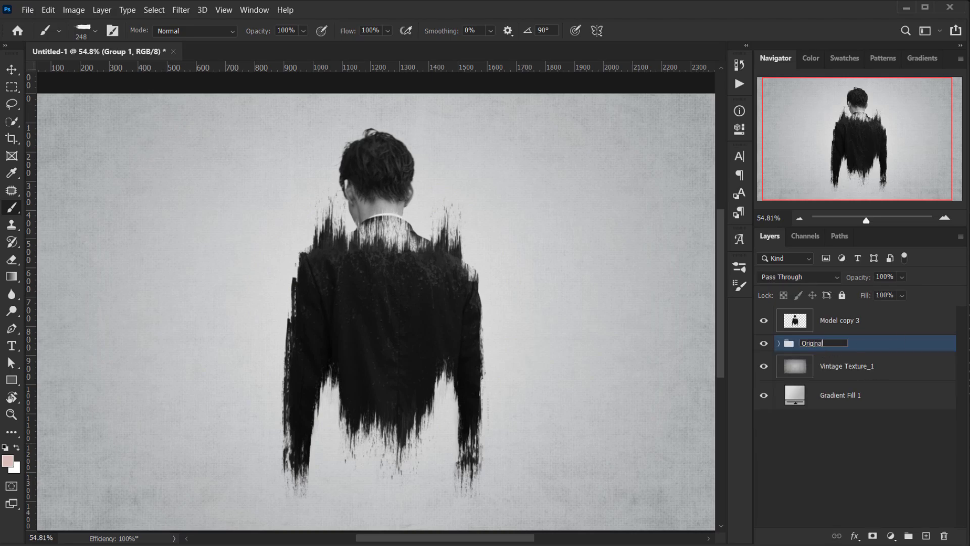
key(Return)
click(764, 344)
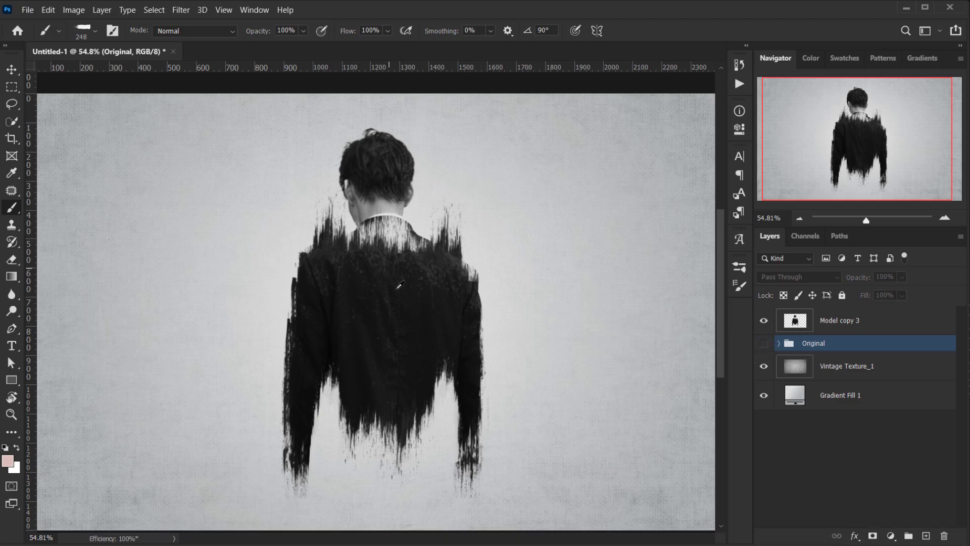
Step: Bring the red crowd photo from the Paint Stroke DoubleExposure Poster folder into the document, above the Model copy 3 layer
scroll(383, 273, down, 2)
scroll(383, 273, up, 2)
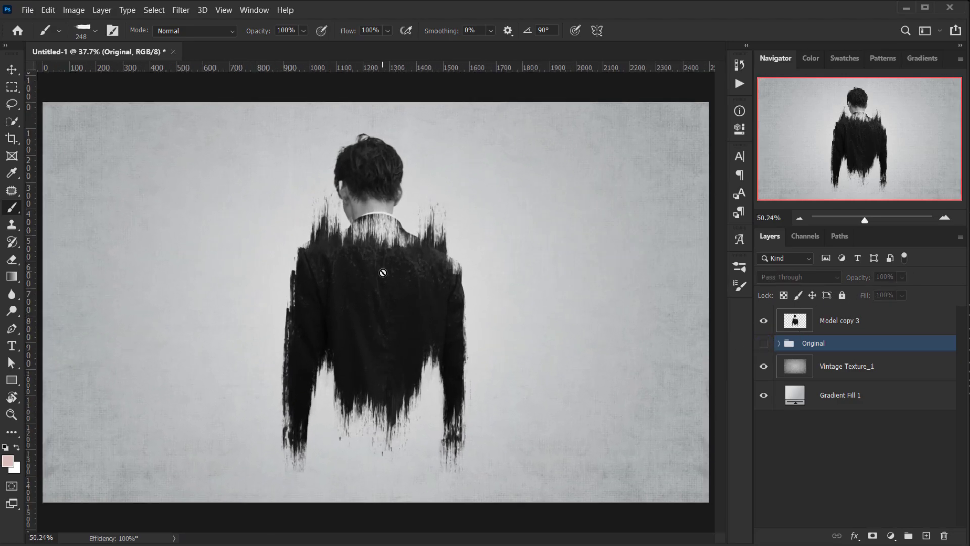
click(831, 329)
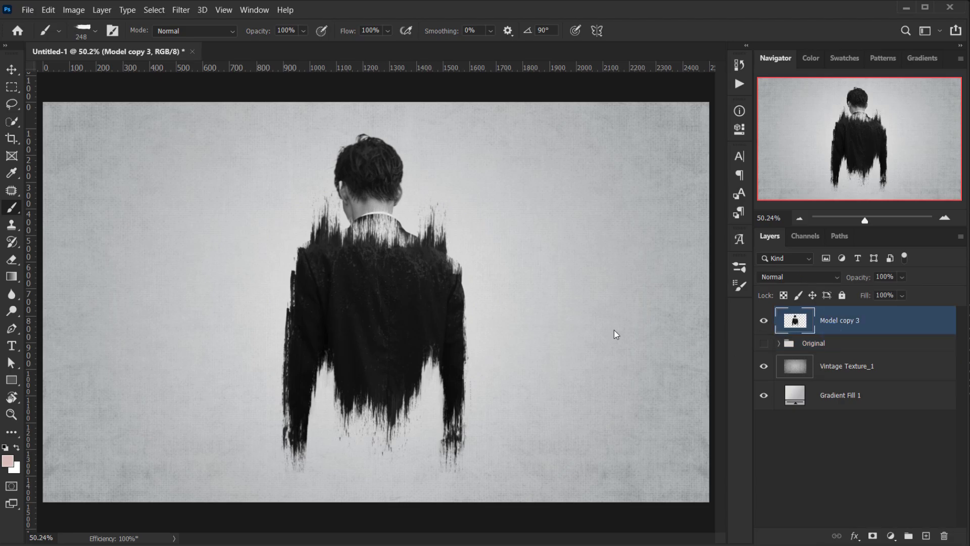
key(v)
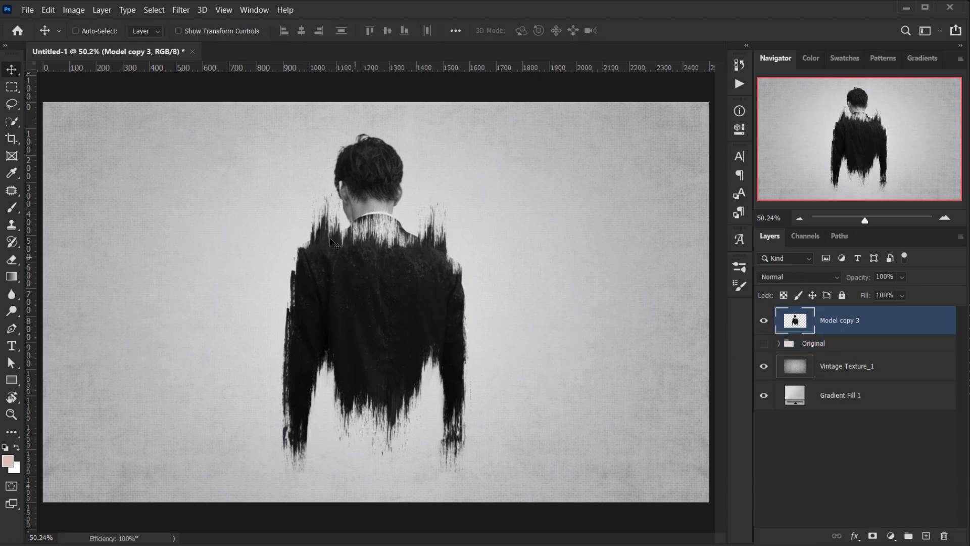
key(alt+Tab)
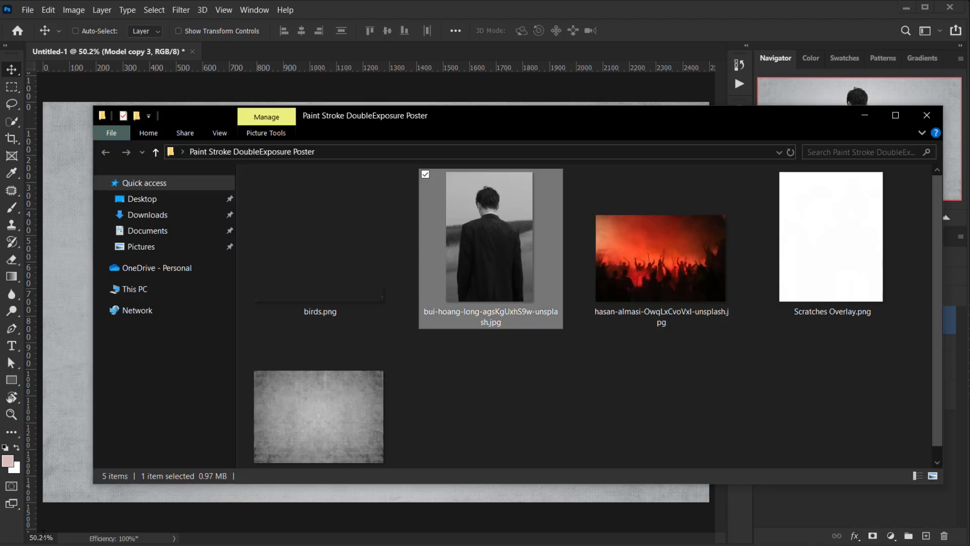
click(670, 266)
drag(396, 521, 394, 515)
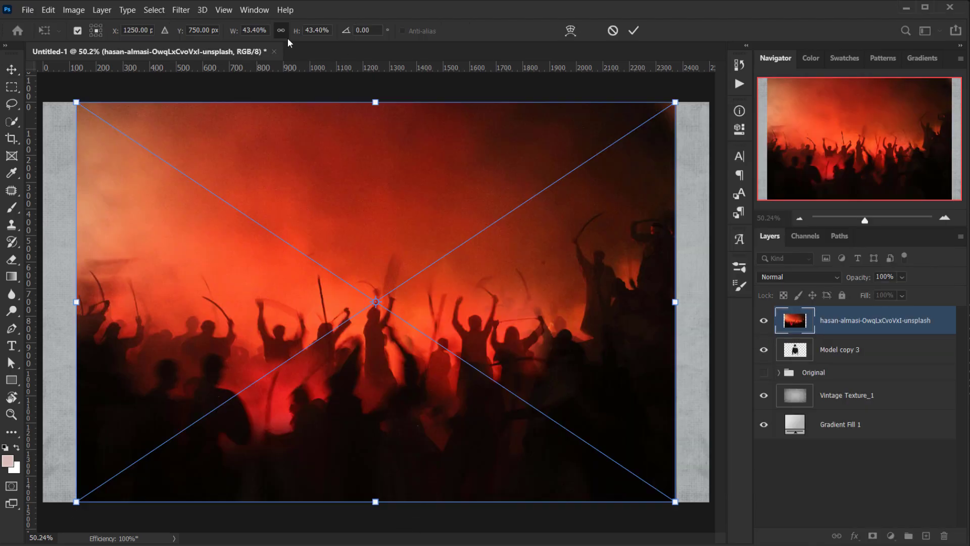
Step: Lower the crowd photo's opacity to 81% and scale it to about 30.3%, centred over the man's torso
drag(296, 31, 289, 32)
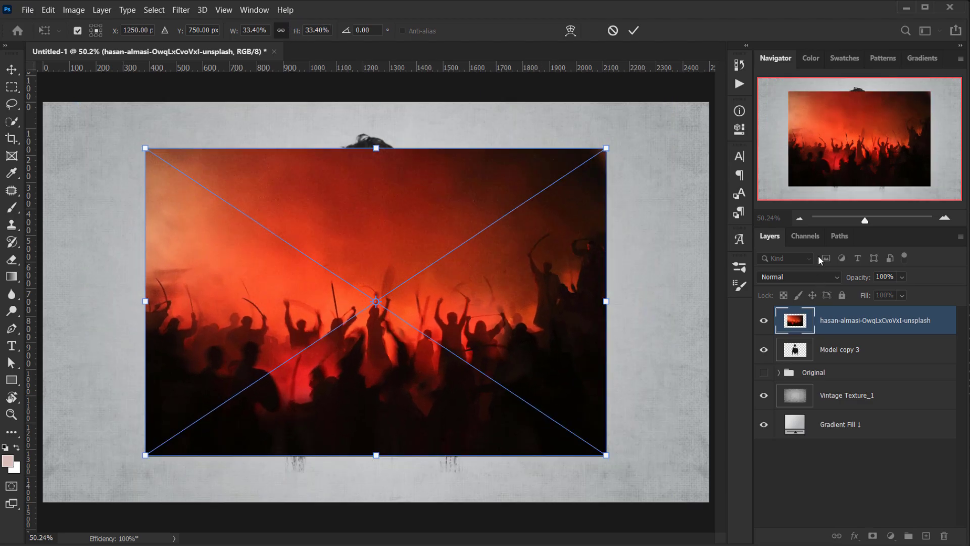
drag(868, 278, 855, 279)
drag(362, 412, 369, 379)
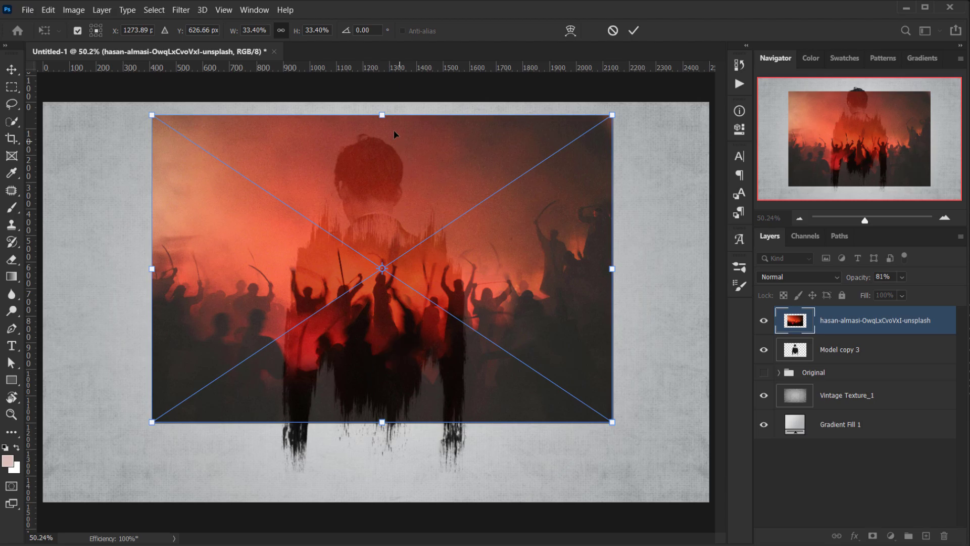
drag(382, 114, 429, 217)
drag(163, 277, 179, 277)
drag(599, 277, 572, 279)
mouse_move(449, 303)
mouse_down()
mouse_move(452, 315)
mouse_move(465, 310)
mouse_move(459, 319)
mouse_up()
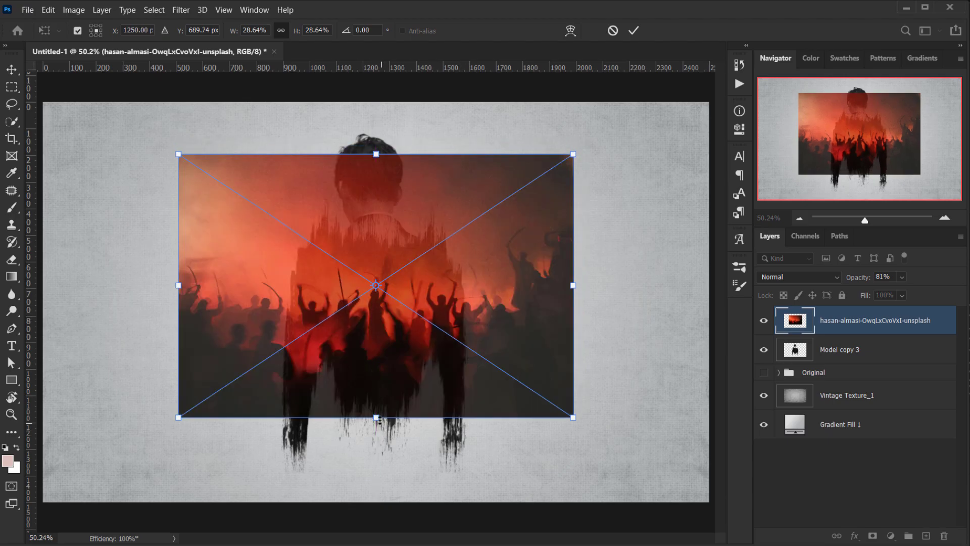
drag(377, 418, 377, 433)
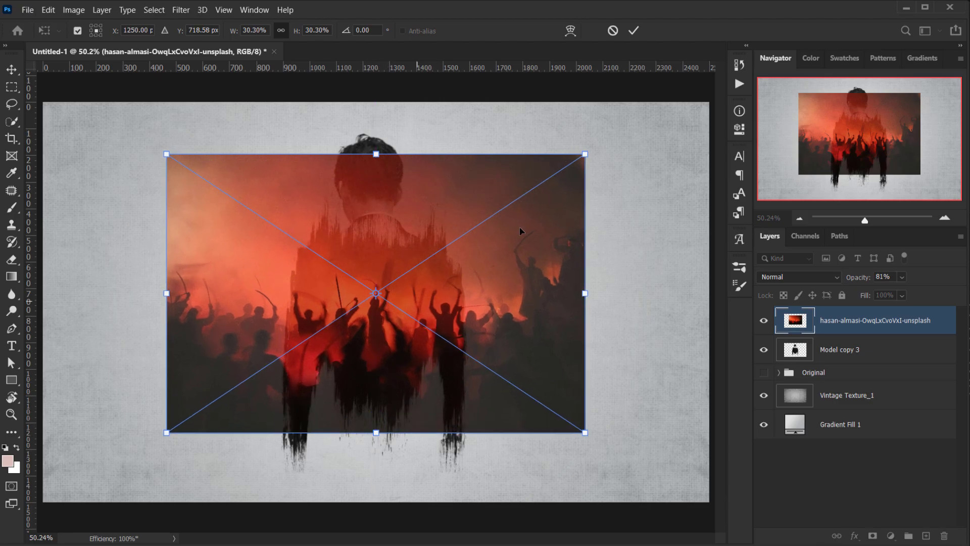
click(633, 31)
Step: Clip the crowd photo to the Model copy 3 layer with a clipping mask
key(ctrl+plus)
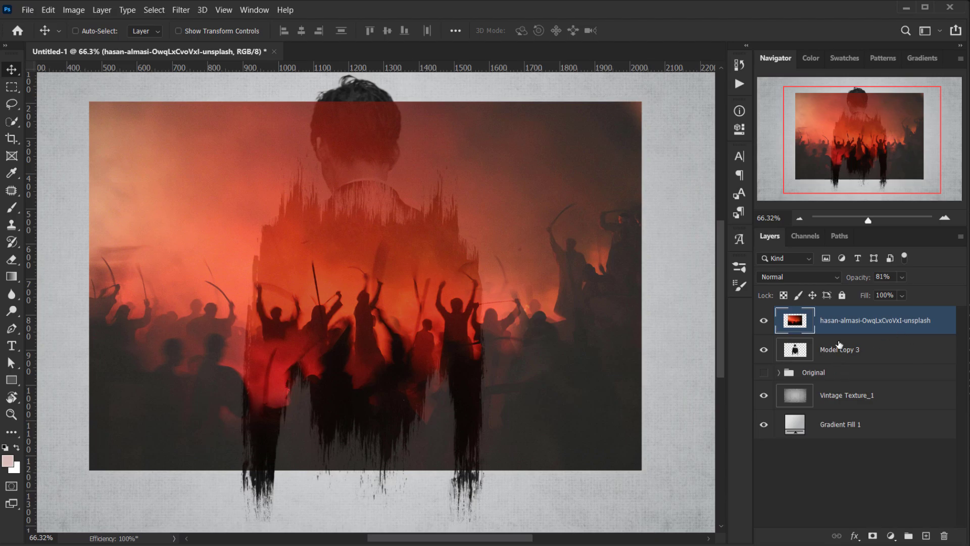
click(763, 350)
click(763, 350)
right_click(931, 328)
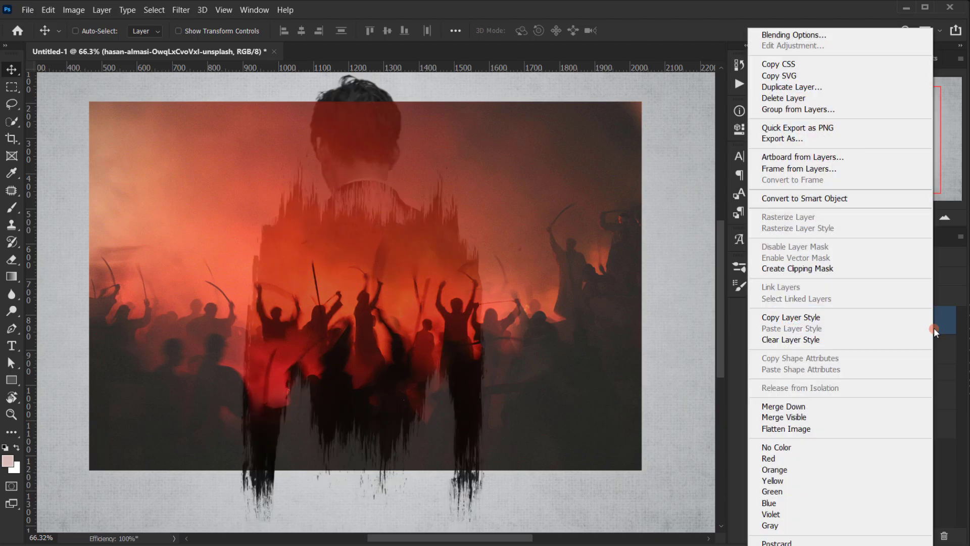
click(796, 268)
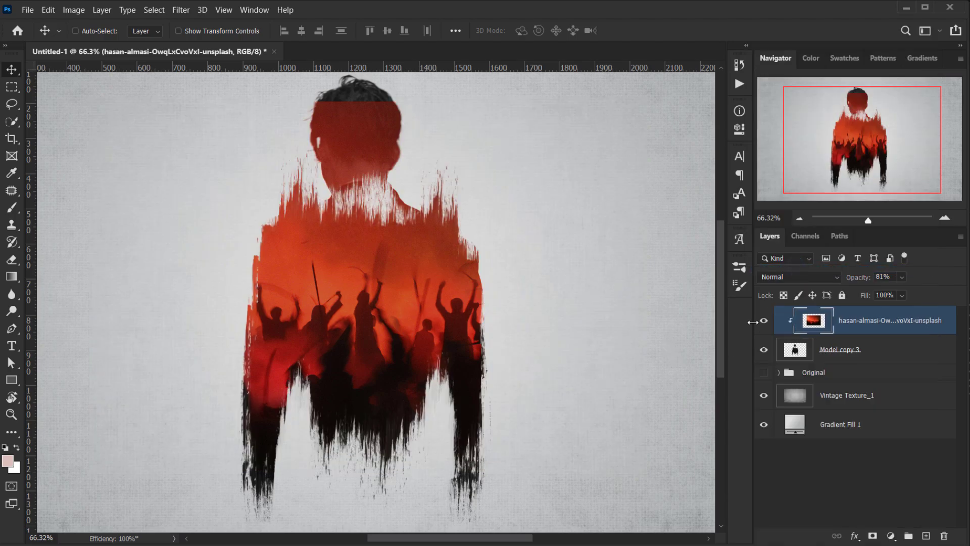
Step: Set the crowd photo layer's blend mode to Screen and its opacity to 100%
scroll(520, 359, up, 2)
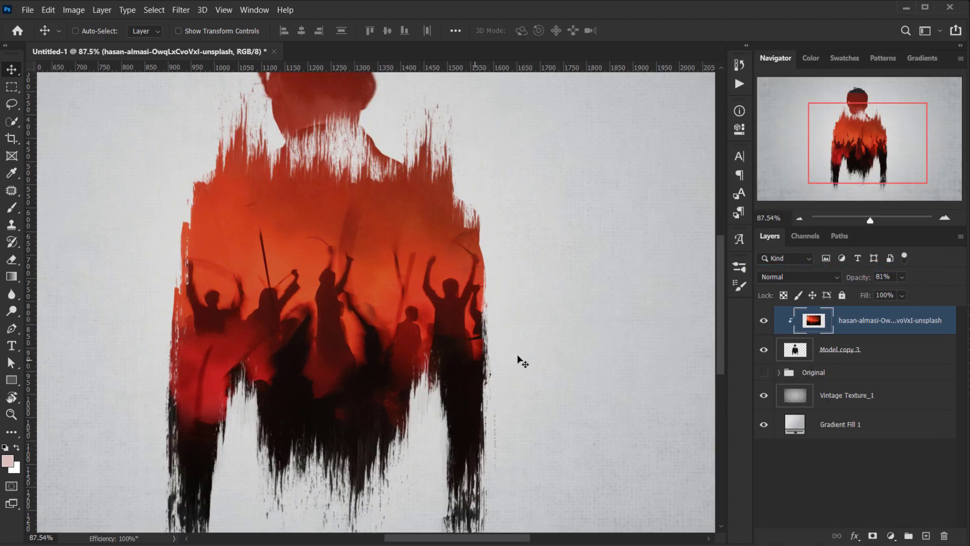
click(809, 277)
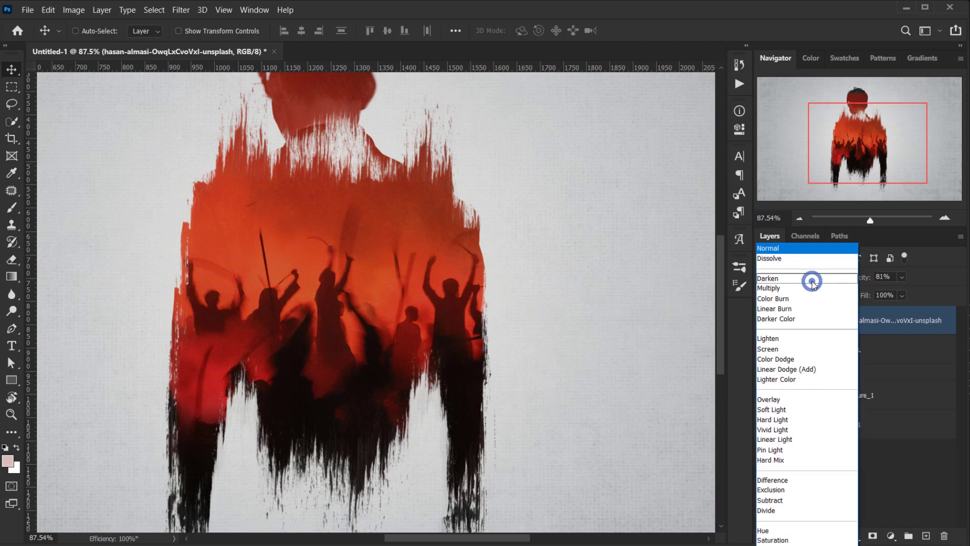
click(781, 349)
drag(856, 278, 865, 279)
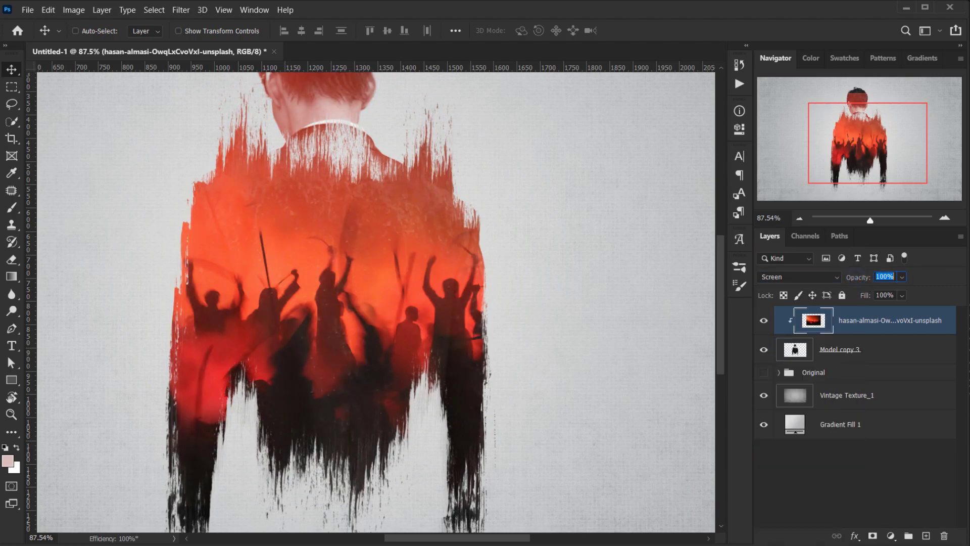
Step: Add a layer mask to the crowd photo layer and choose a soft round default brush with 47% flow
scroll(353, 384, down, 7)
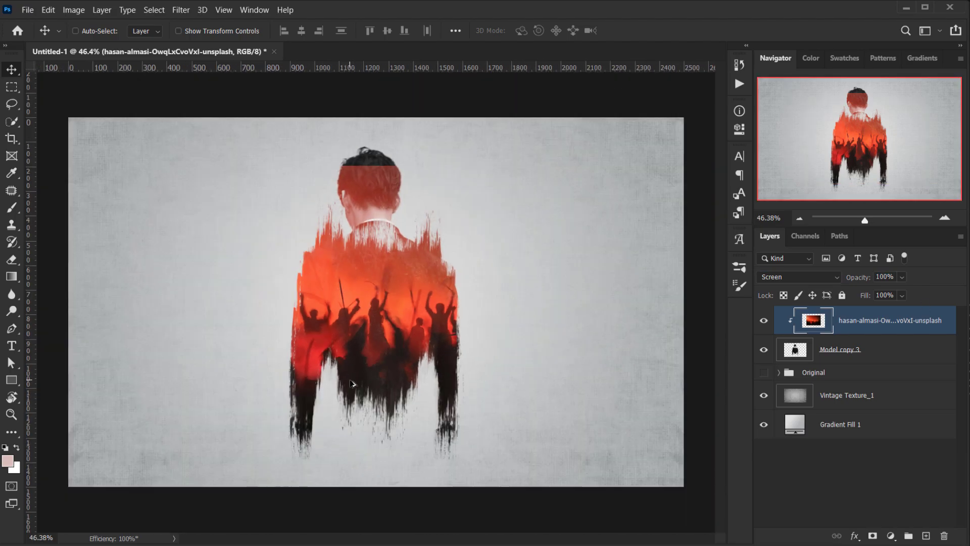
scroll(360, 375, up, 4)
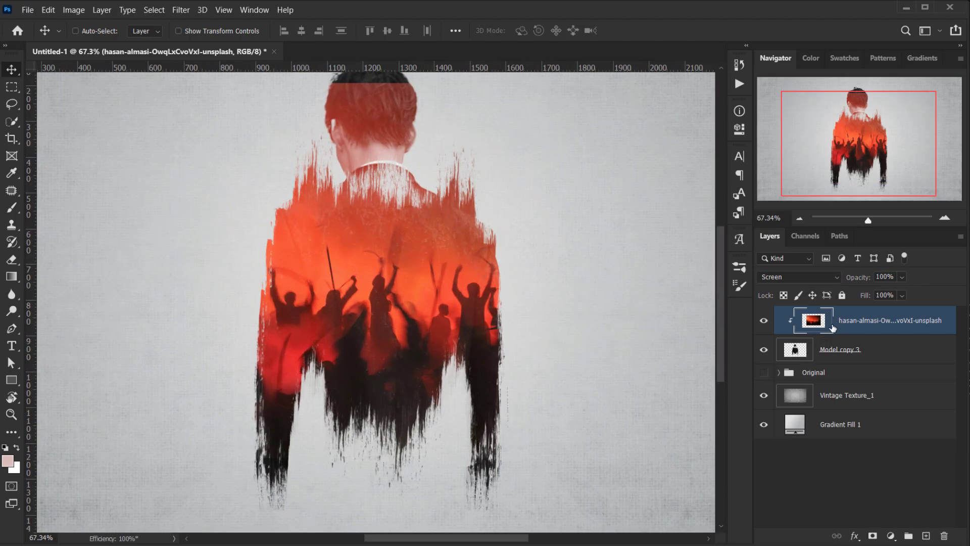
click(873, 536)
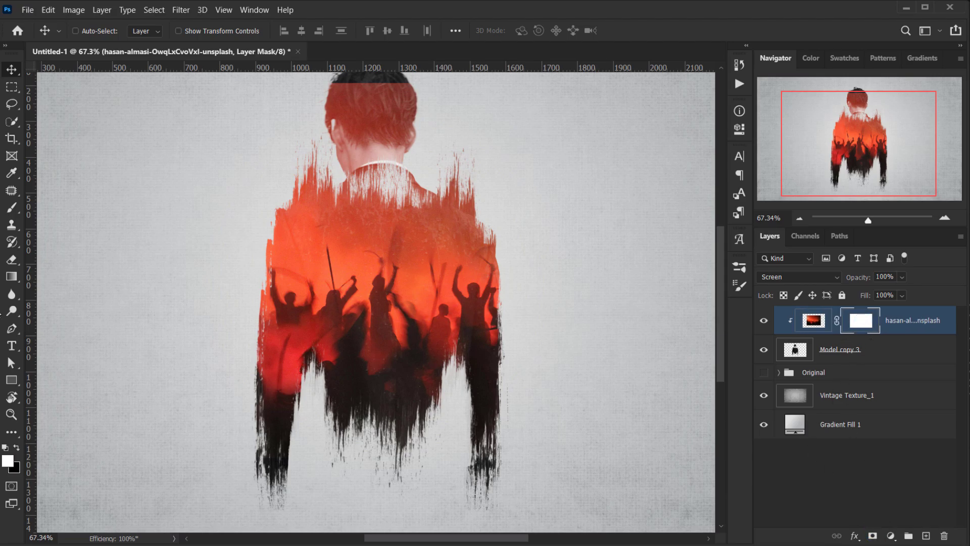
click(12, 208)
right_click(244, 197)
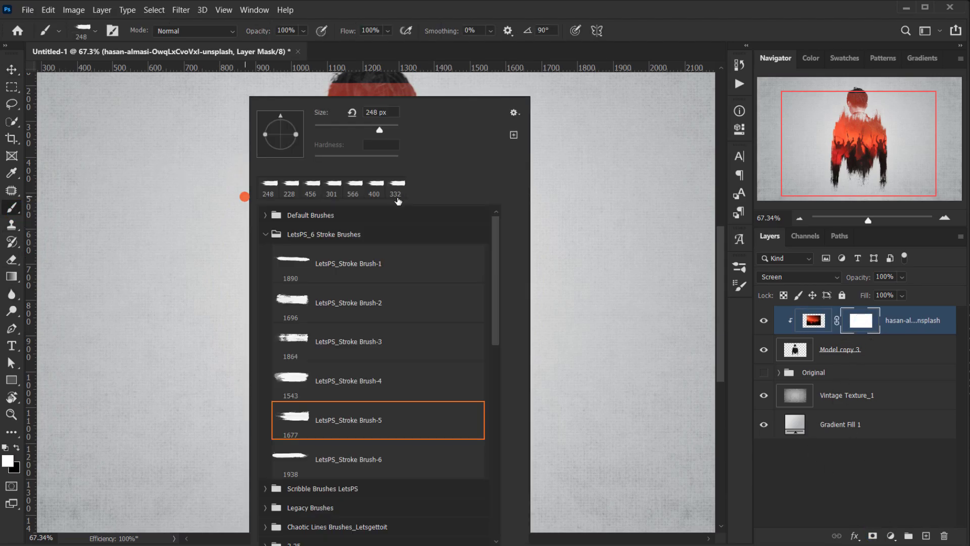
click(264, 234)
click(264, 215)
click(311, 248)
click(832, 6)
drag(320, 239, 425, 133)
drag(355, 162, 350, 288)
drag(348, 31, 325, 40)
Step: Paint black on the mask over the man's head and neck to hide the crowd photo there
drag(290, 309, 294, 287)
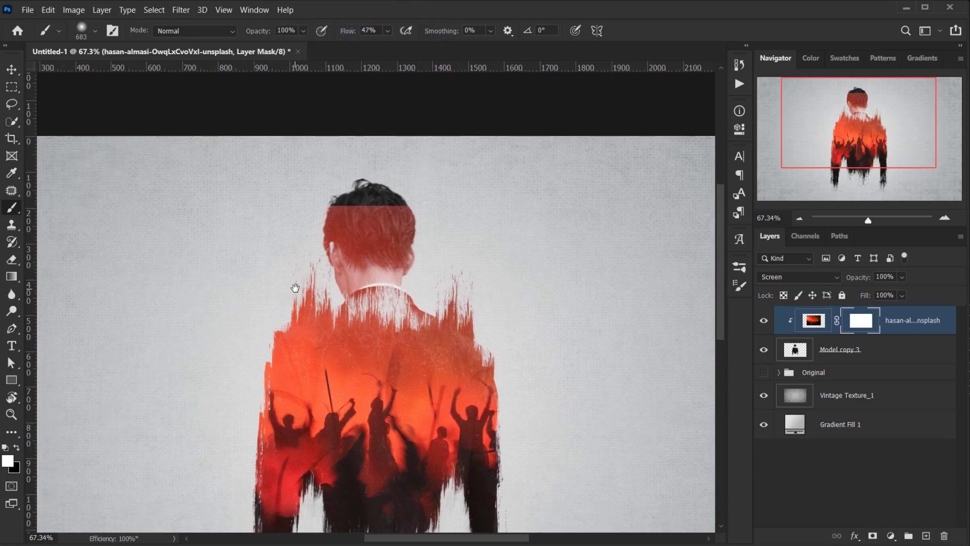
key(x)
drag(417, 193, 348, 207)
click(345, 185)
alt+right_click(403, 202)
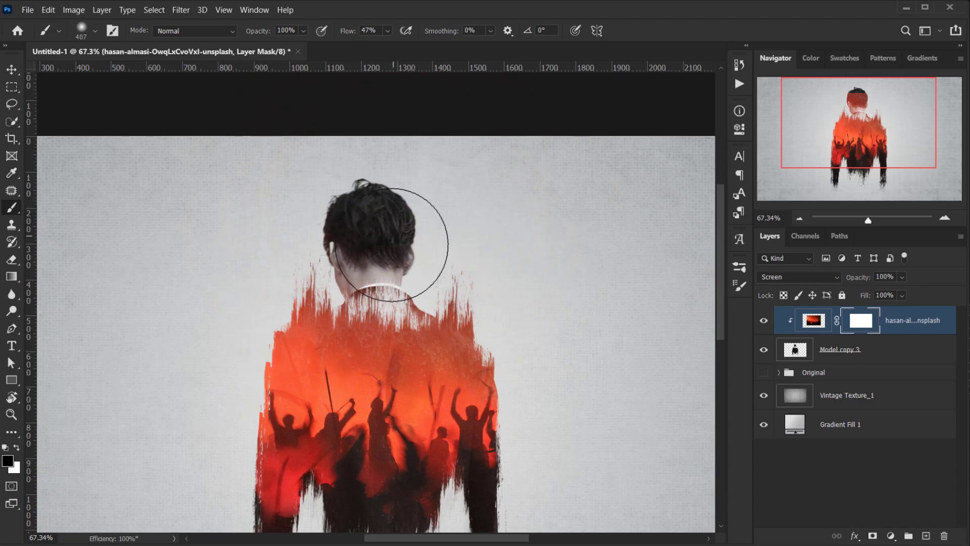
Step: With a 751 px brush on the mask, fade the crowd photo around both shoulders and lower arms and restore it mid-torso
scroll(422, 249, down, 7)
drag(354, 273, 392, 278)
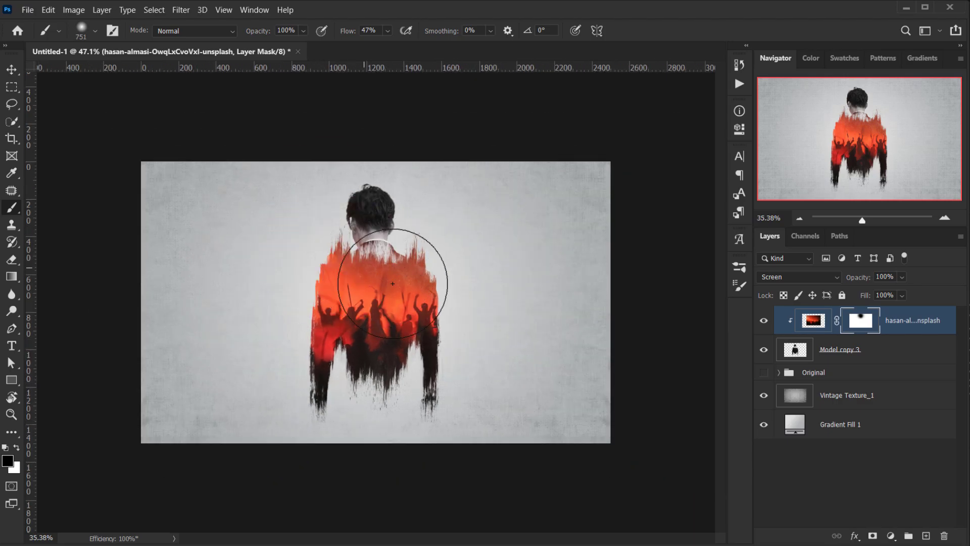
scroll(416, 305, up, 6)
scroll(419, 301, up, 1)
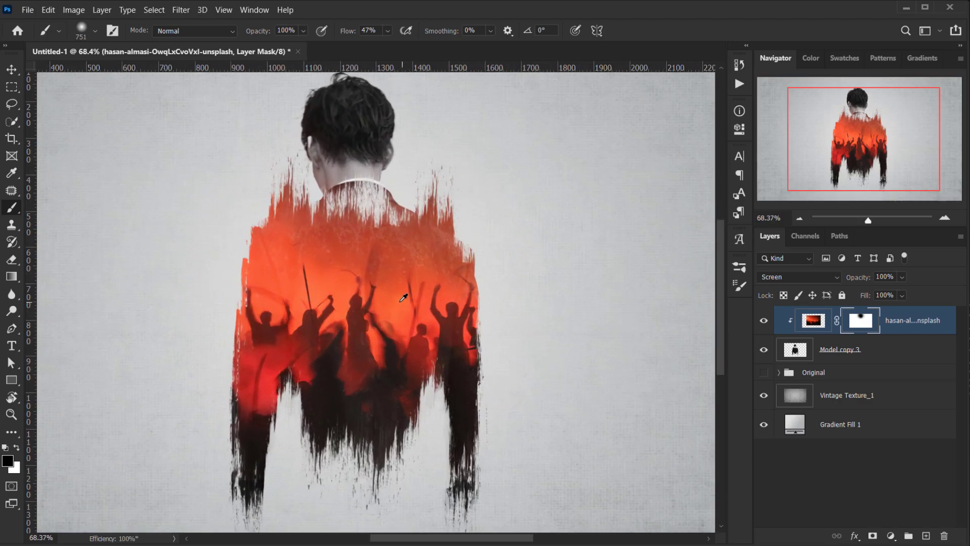
scroll(404, 299, down, 2)
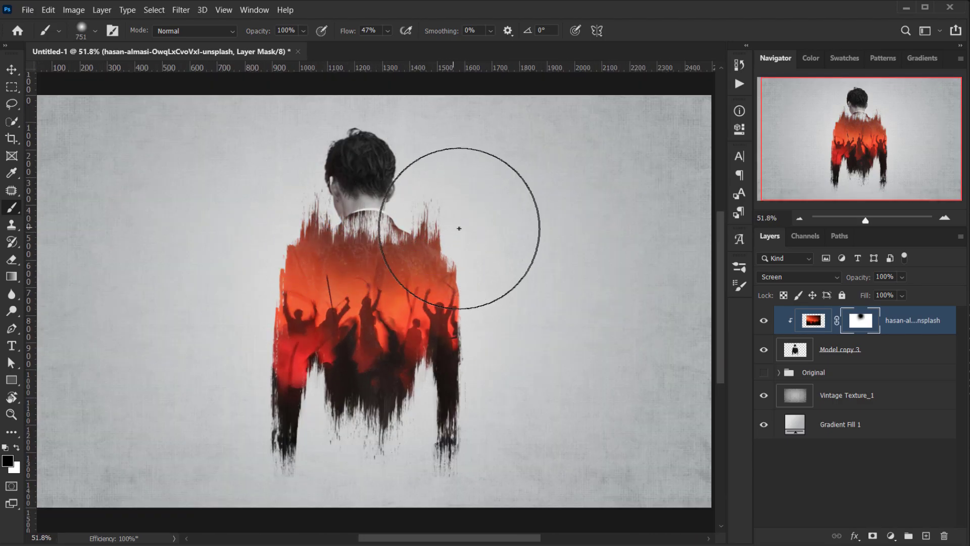
click(484, 236)
click(247, 235)
click(254, 455)
click(439, 456)
key(x)
click(377, 325)
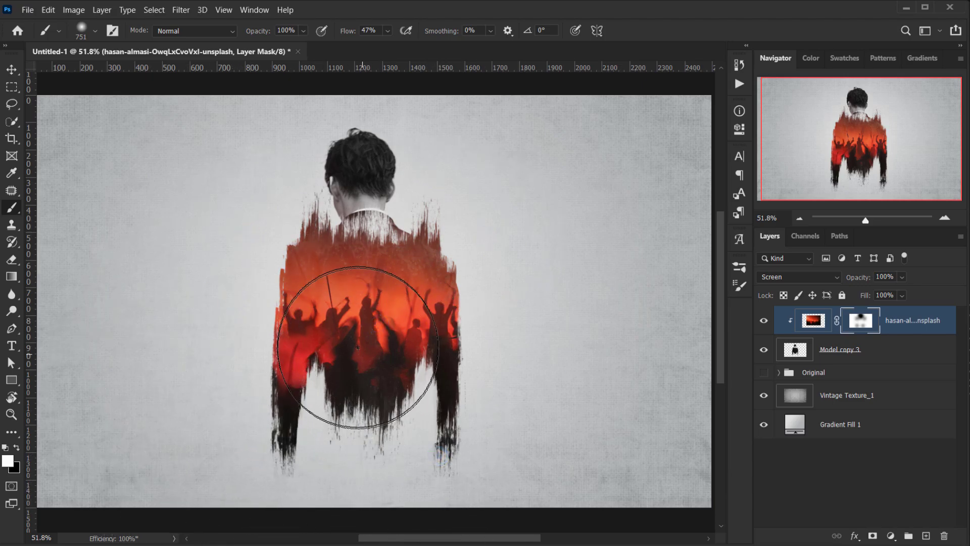
Step: Refine the mask with a 464 px brush, hiding the photo along the shoulders and outer arms and revealing it in the torso's centre
scroll(336, 420, down, 2)
drag(367, 355, 302, 356)
click(375, 318)
key(x)
click(317, 237)
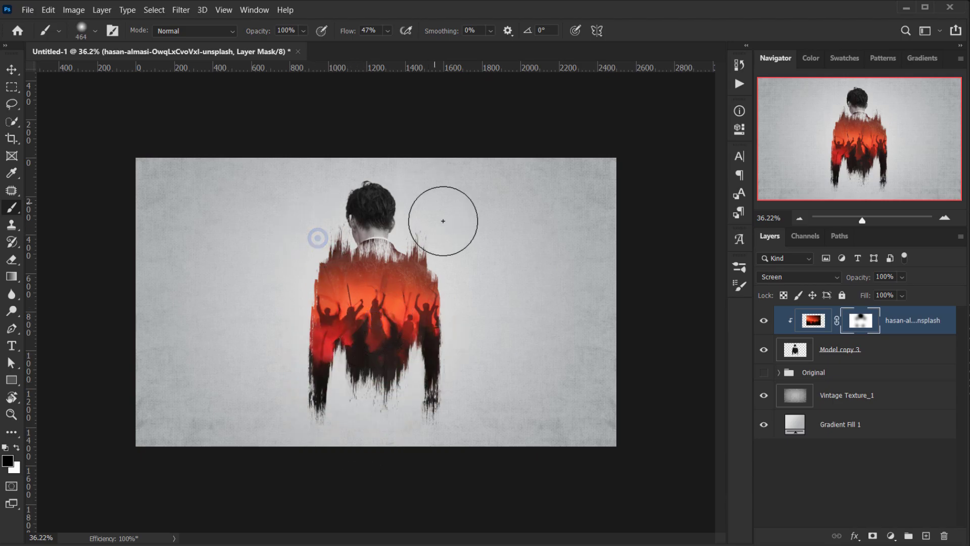
click(459, 284)
click(297, 293)
key(x)
click(381, 318)
click(379, 299)
Step: Add a Gradient Map adjustment layer above the crowd photo layer
scroll(376, 380, down, 2)
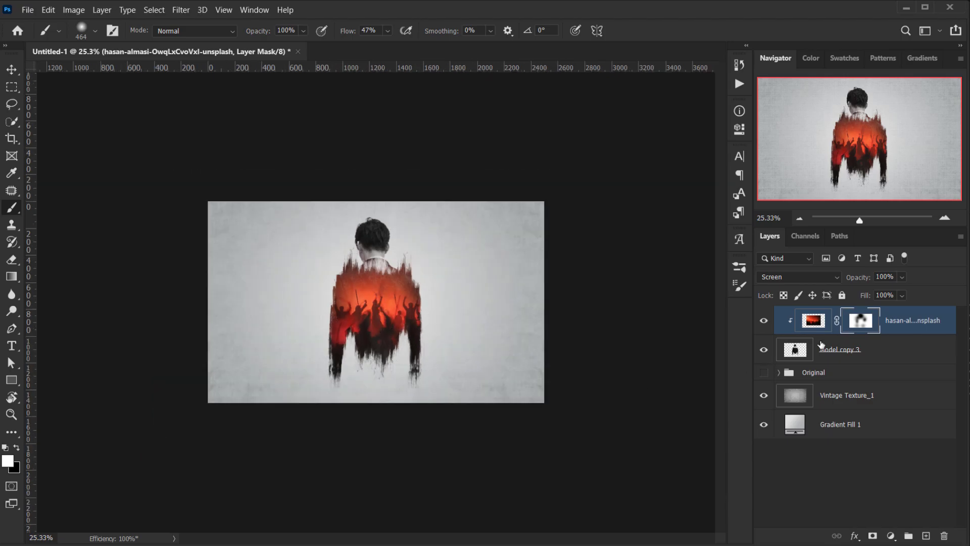
scroll(379, 286, up, 3)
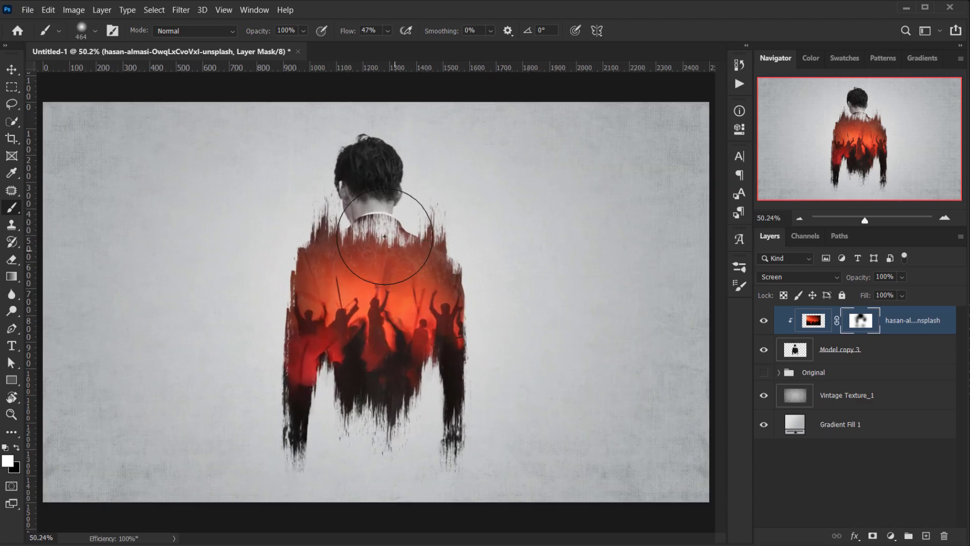
scroll(379, 286, up, 1)
scroll(380, 288, down, 2)
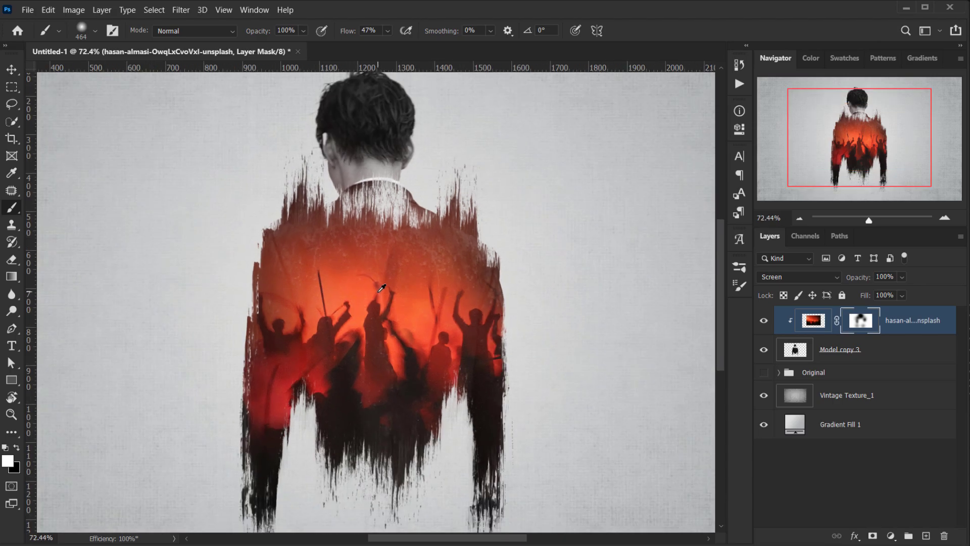
key(v)
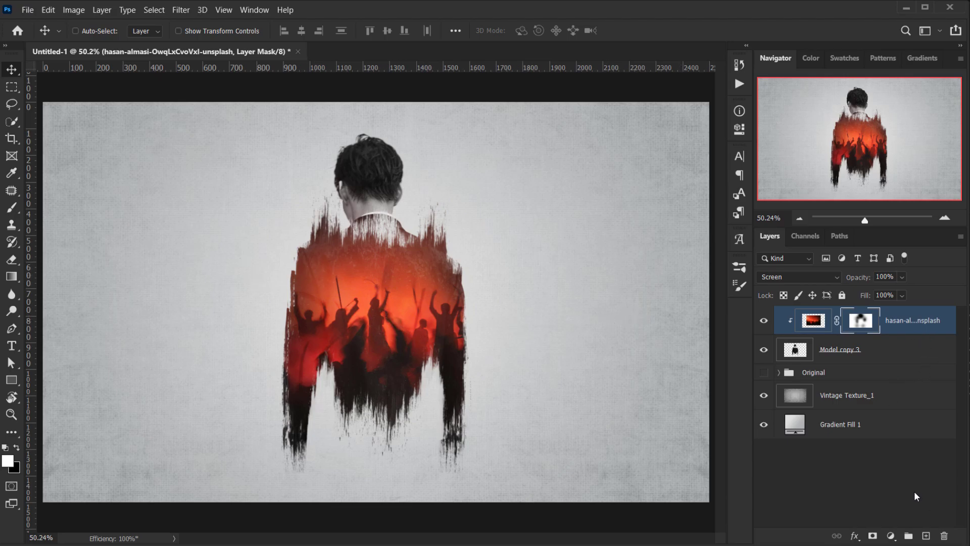
click(890, 537)
click(909, 521)
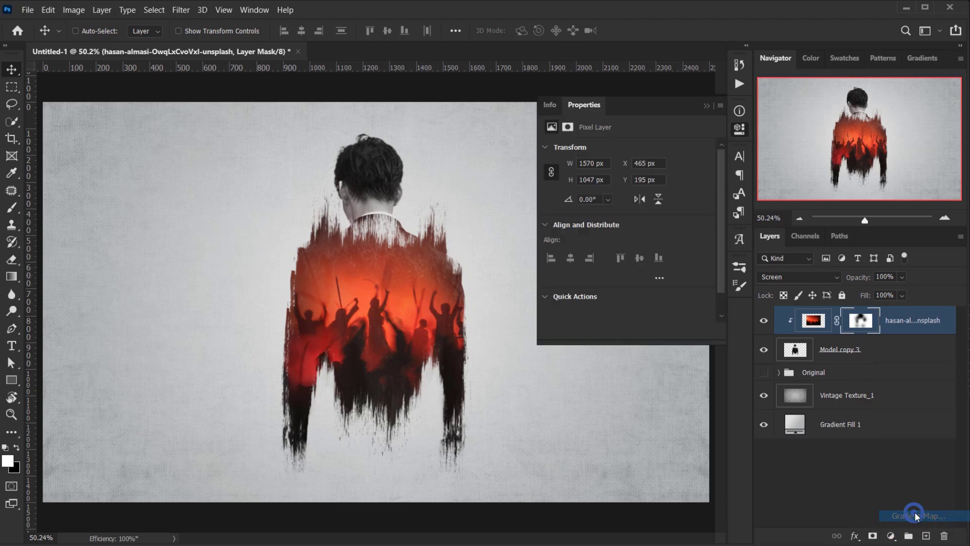
Step: Edit the gradient map's gradient and set its white start stop to dark blue 0c2743
click(664, 153)
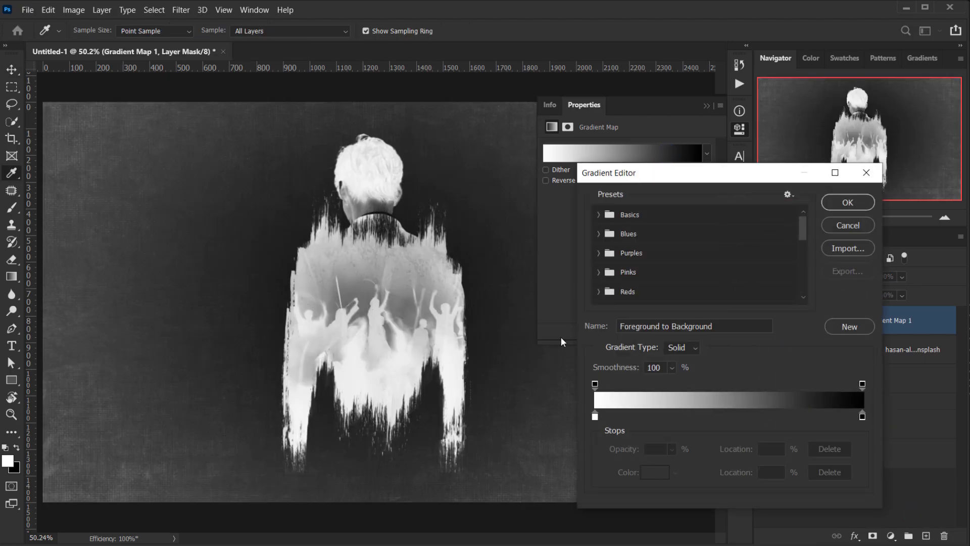
double_click(594, 415)
click(821, 321)
drag(821, 321, 823, 302)
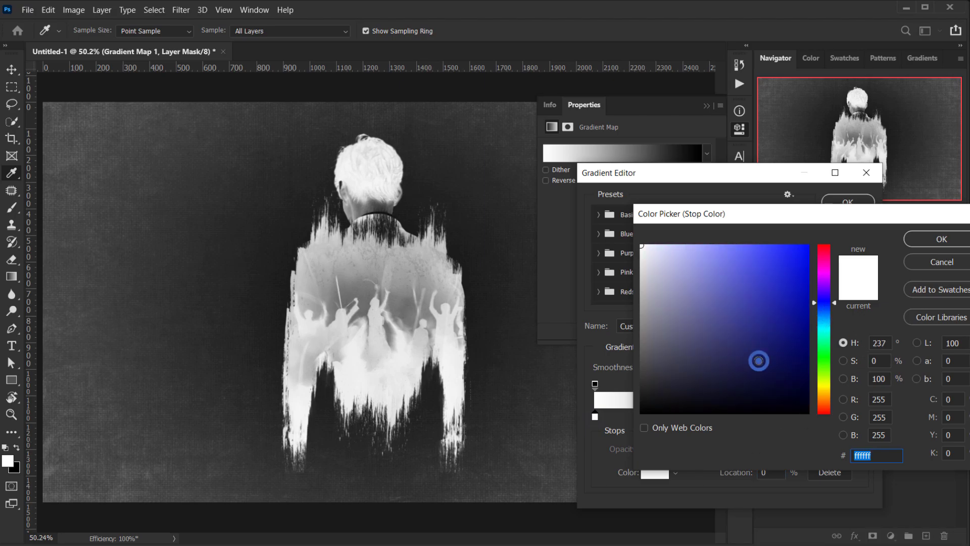
drag(758, 360, 763, 369)
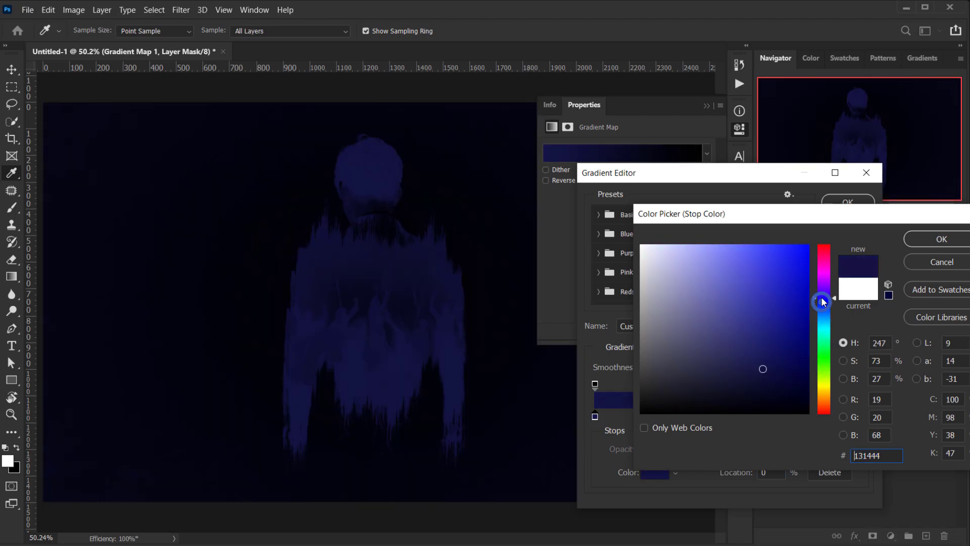
drag(823, 301, 822, 315)
drag(784, 378, 779, 369)
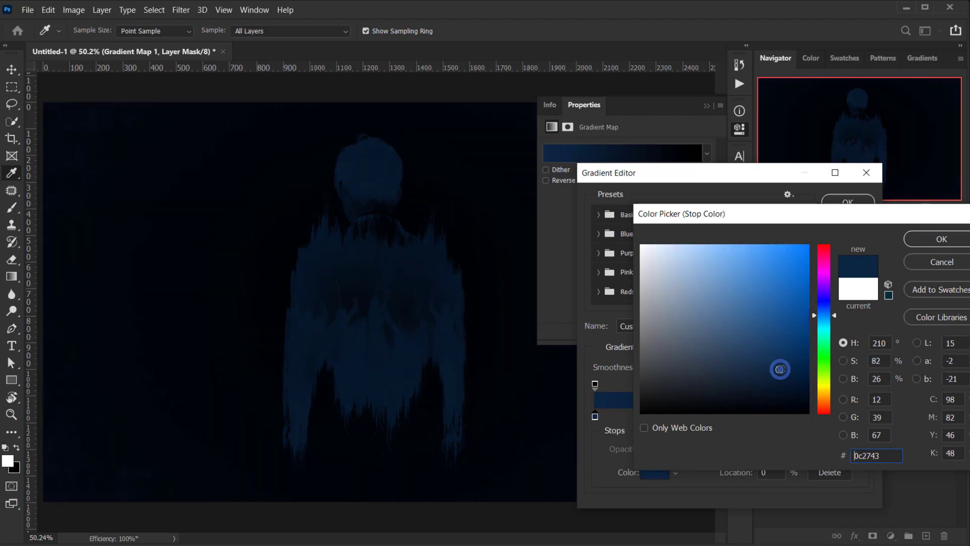
click(941, 239)
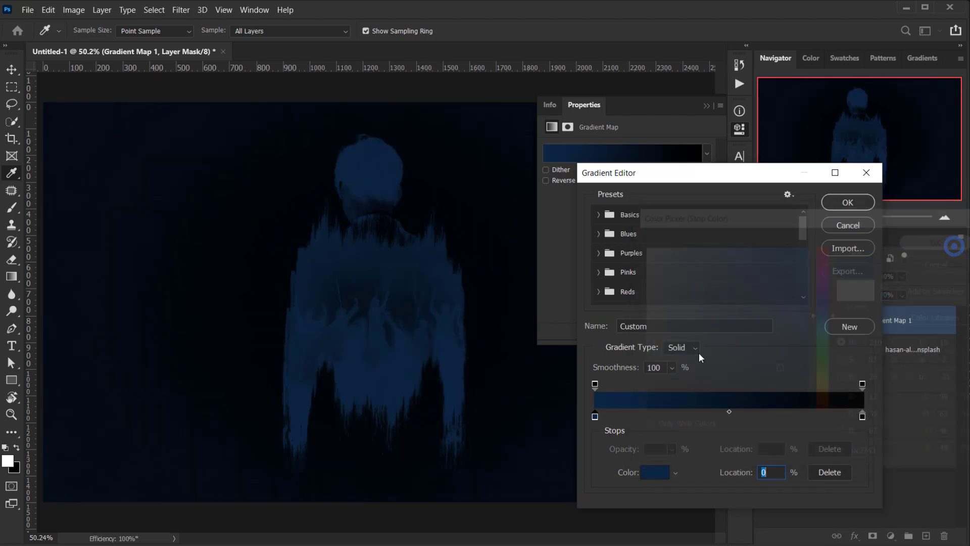
Step: Set the gradient's end stop to the muted orange d48351
double_click(862, 417)
click(824, 320)
drag(827, 324, 826, 390)
mouse_move(809, 319)
mouse_down()
mouse_move(797, 308)
mouse_move(800, 330)
mouse_move(800, 251)
mouse_move(822, 272)
mouse_move(824, 257)
mouse_move(827, 403)
mouse_up()
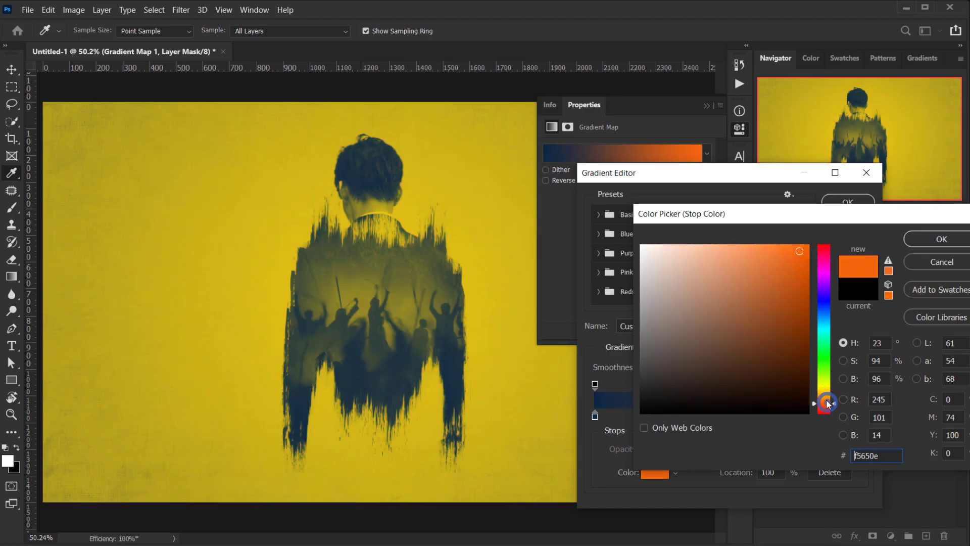
click(780, 270)
click(769, 252)
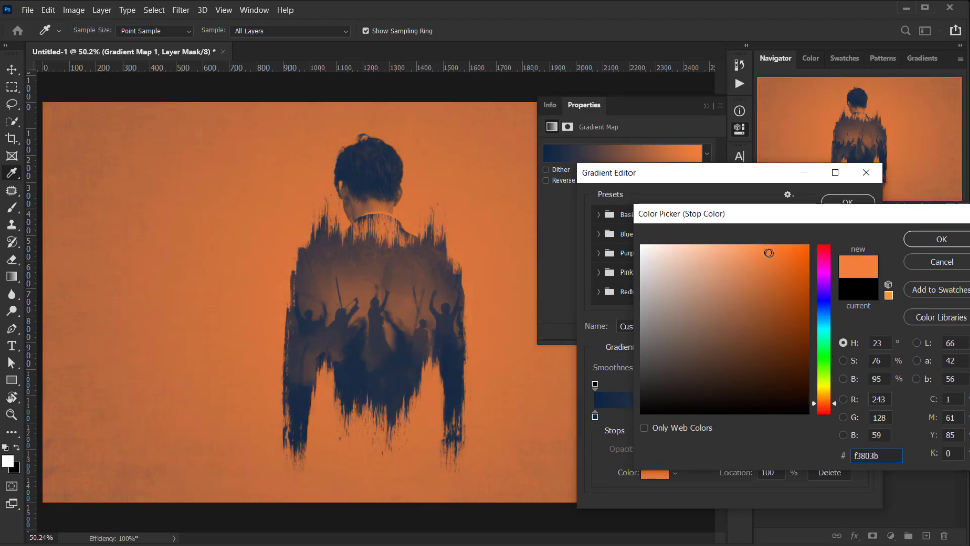
click(743, 273)
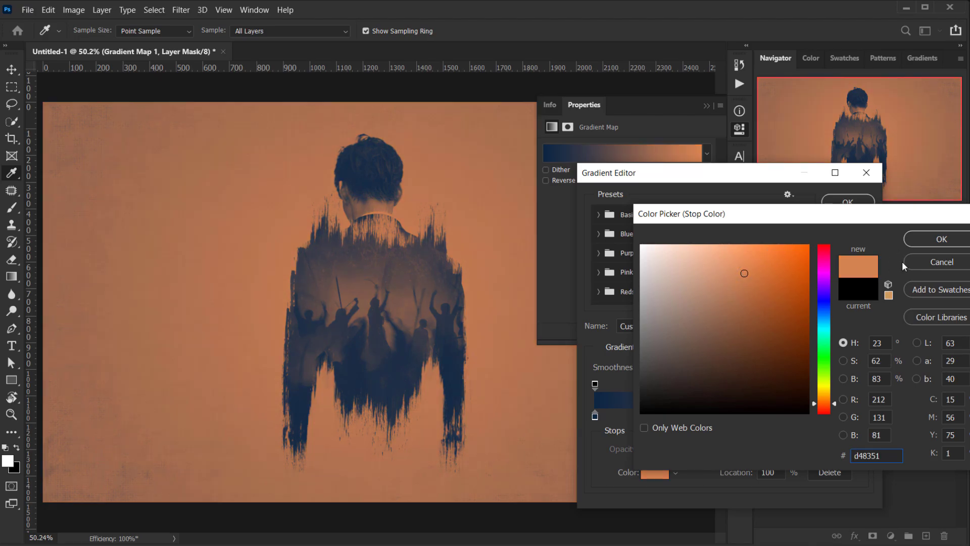
click(932, 241)
Step: Change the gradient's start stop to a less saturated dark blue and apply the edited gradient
click(595, 416)
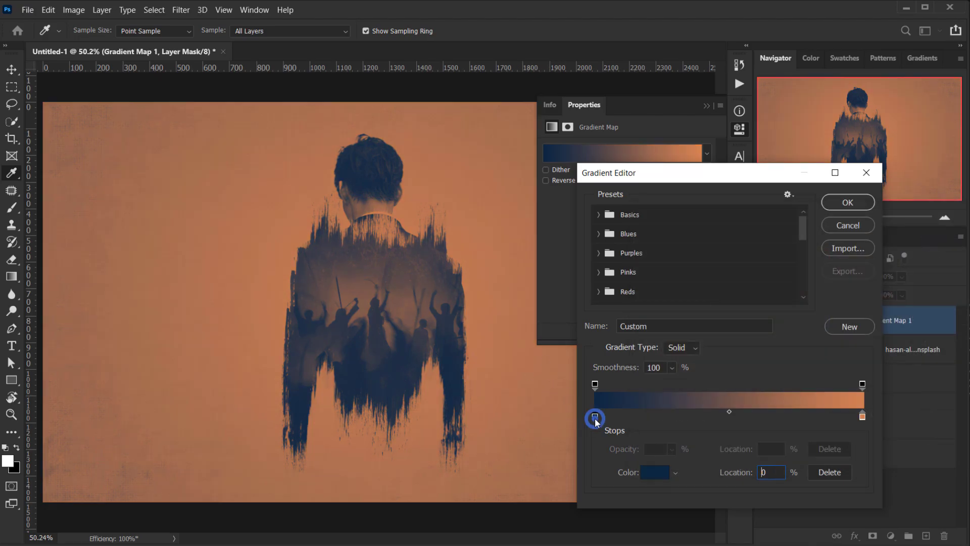
double_click(595, 417)
click(756, 379)
click(751, 370)
click(938, 240)
drag(601, 418, 616, 421)
click(848, 202)
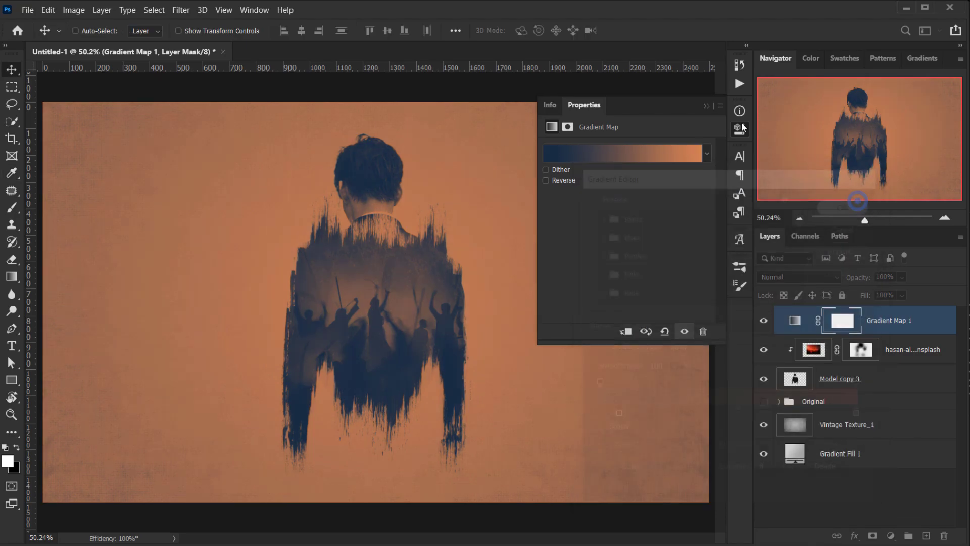
Step: Set the Gradient Map layer's blend mode to Soft Light and lower its opacity to 30%
click(706, 106)
click(807, 276)
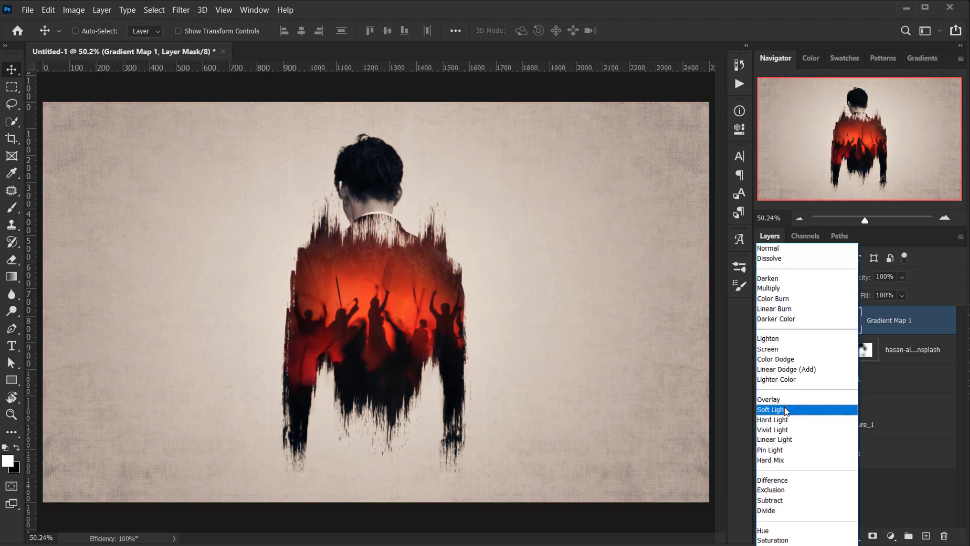
click(787, 410)
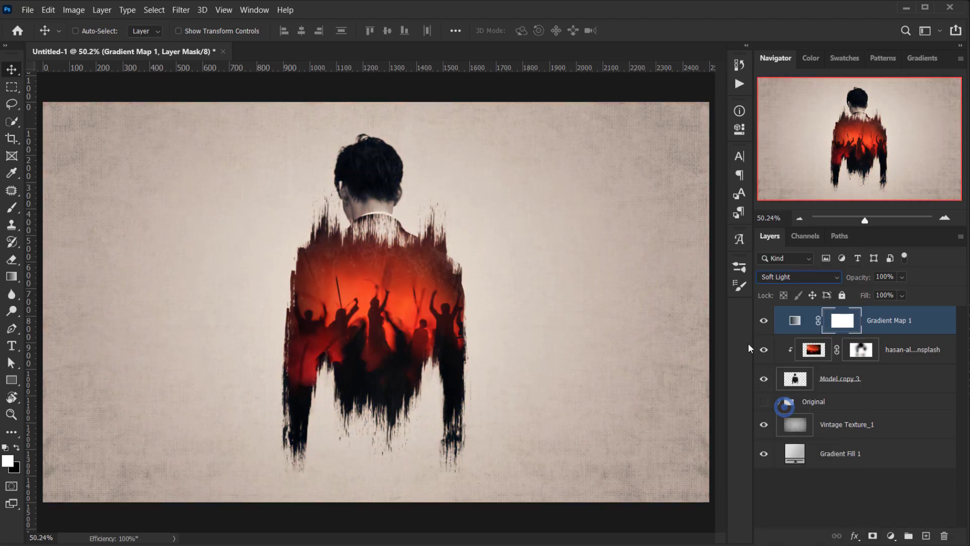
drag(865, 278, 621, 290)
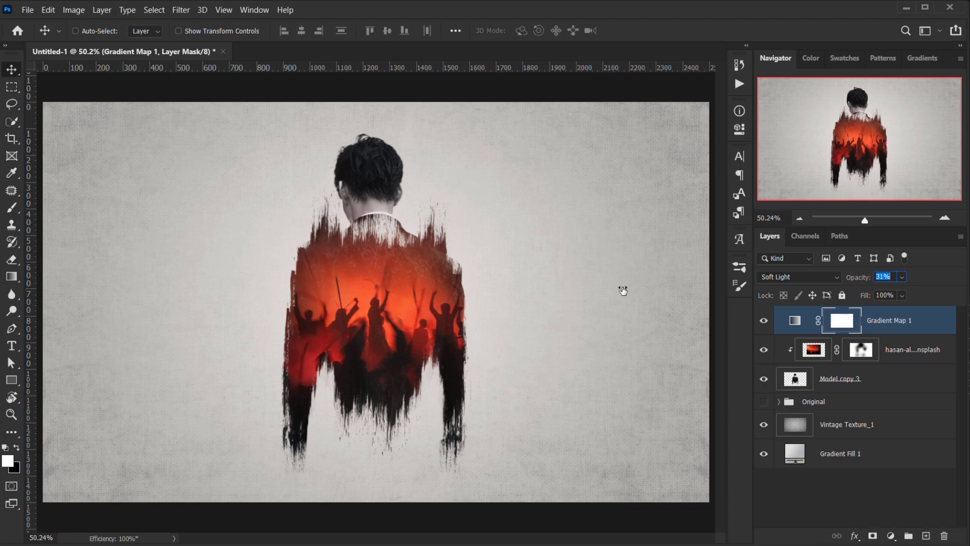
Step: Compare the image with and without the gradient map, and examine the man's neck and shoulders up close
click(763, 321)
click(763, 322)
scroll(421, 368, down, 4)
scroll(374, 288, up, 2)
scroll(369, 284, up, 2)
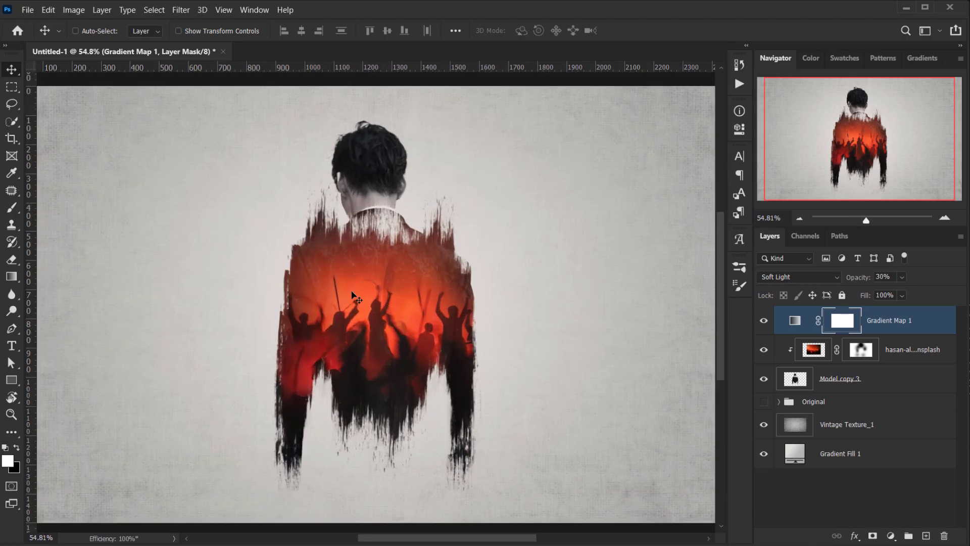
scroll(352, 295, down, 1)
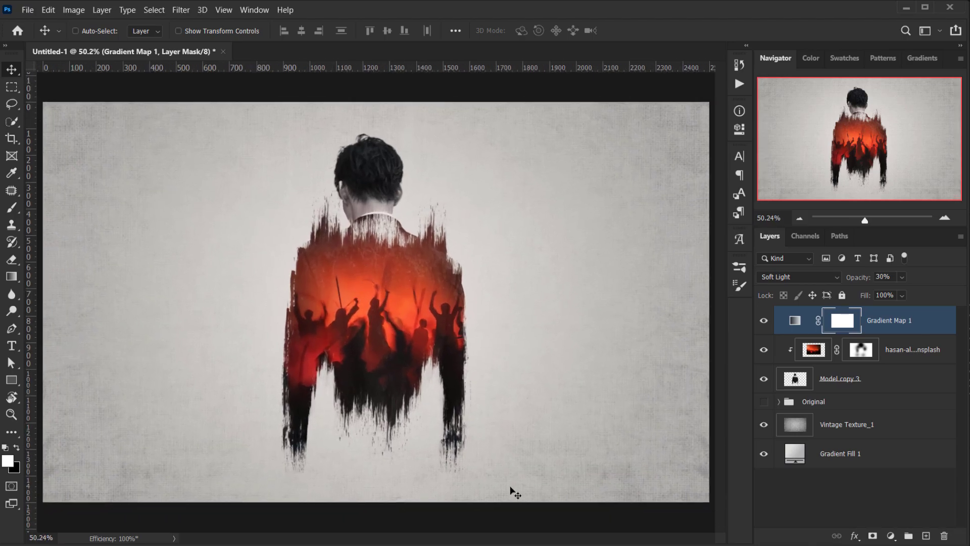
scroll(334, 202, up, 7)
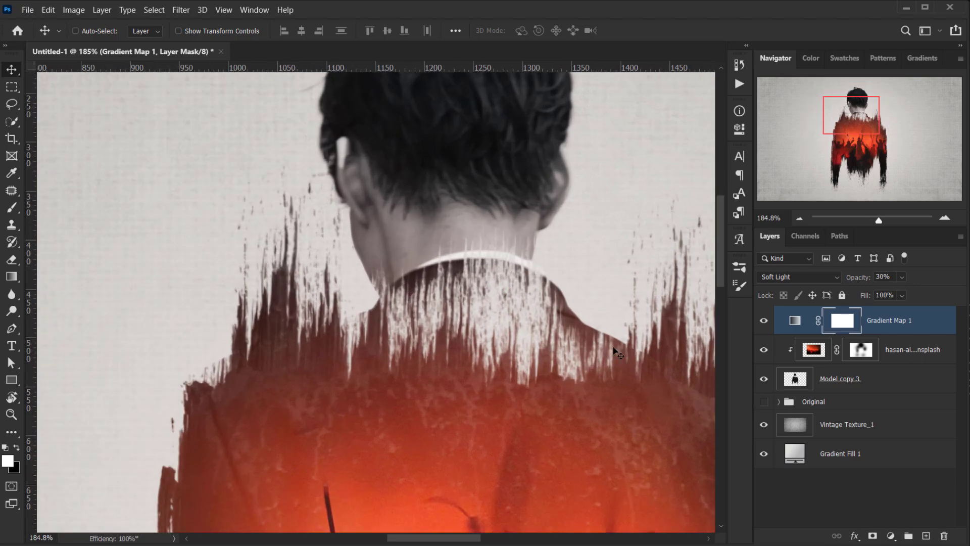
scroll(568, 355, down, 7)
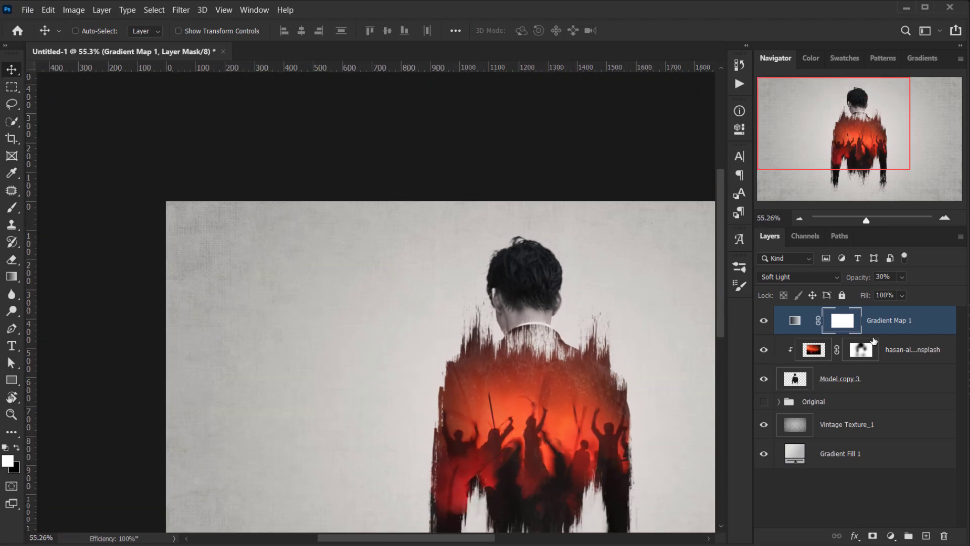
scroll(455, 293, down, 2)
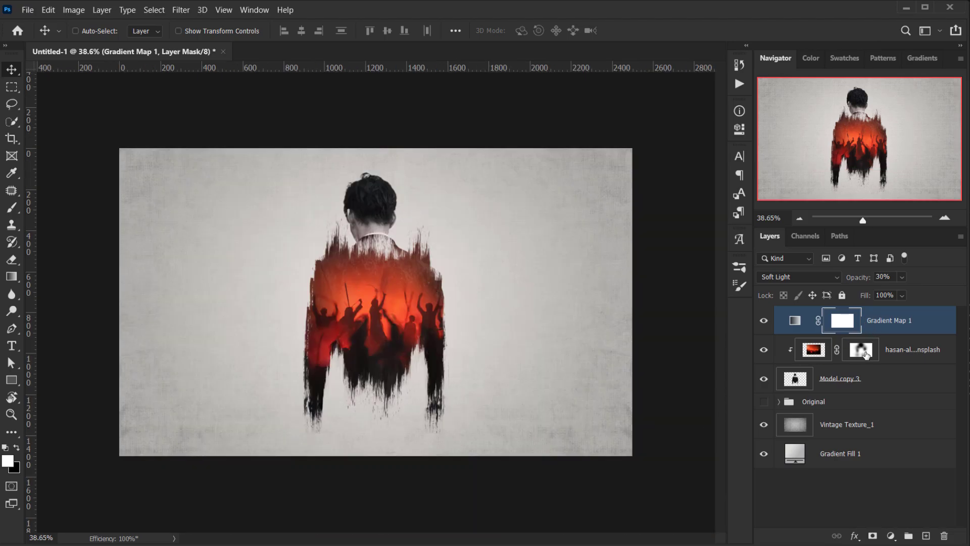
Step: Add a new layer above the Gradient Map and name it Light
click(926, 535)
double_click(829, 320)
text(Light)
key(Return)
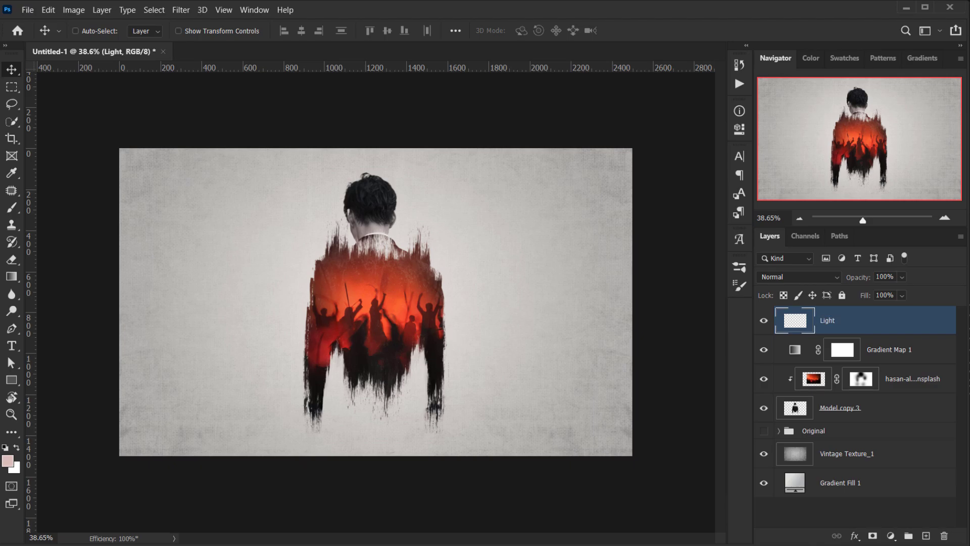
Step: Choose the Gradient tool with the foreground-to-transparent preset from the Basics group
click(11, 277)
click(52, 277)
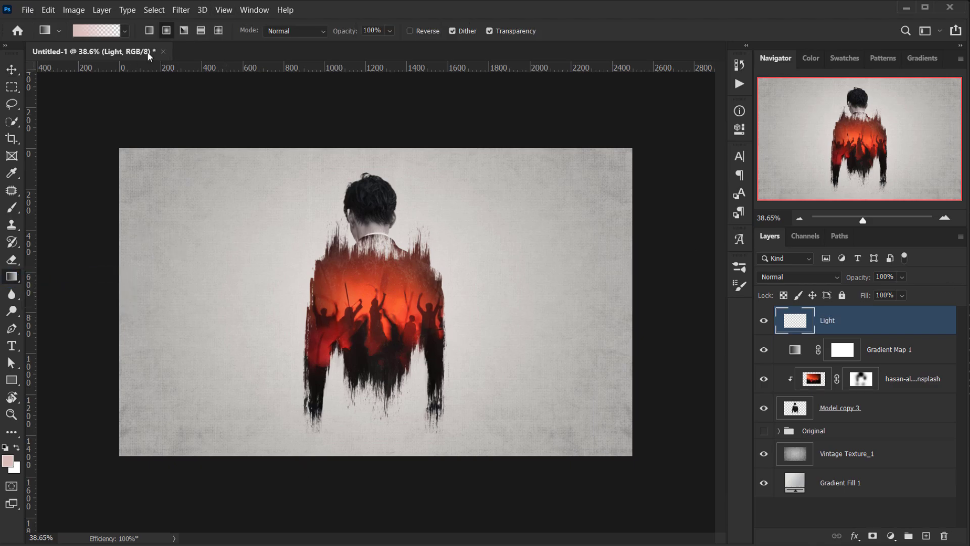
click(125, 32)
scroll(190, 154, up, 5)
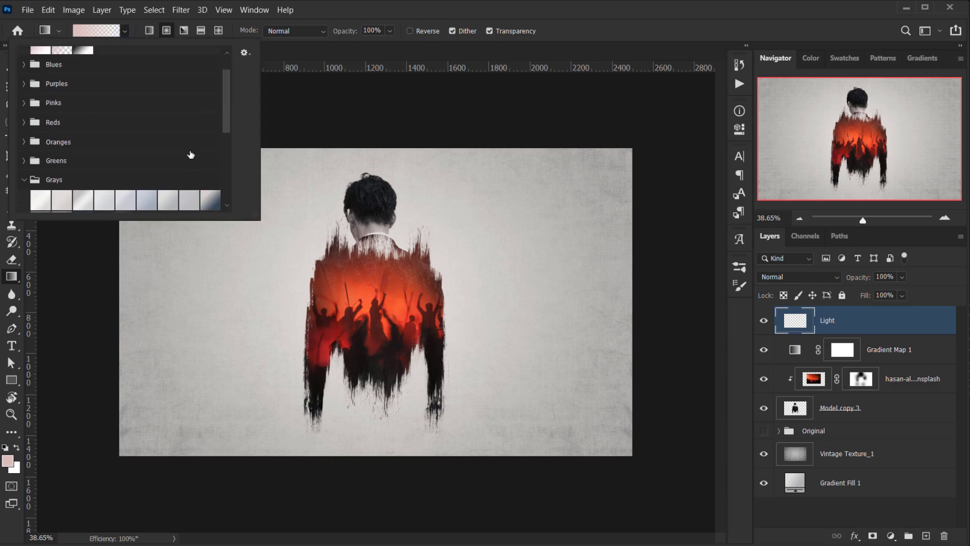
click(62, 76)
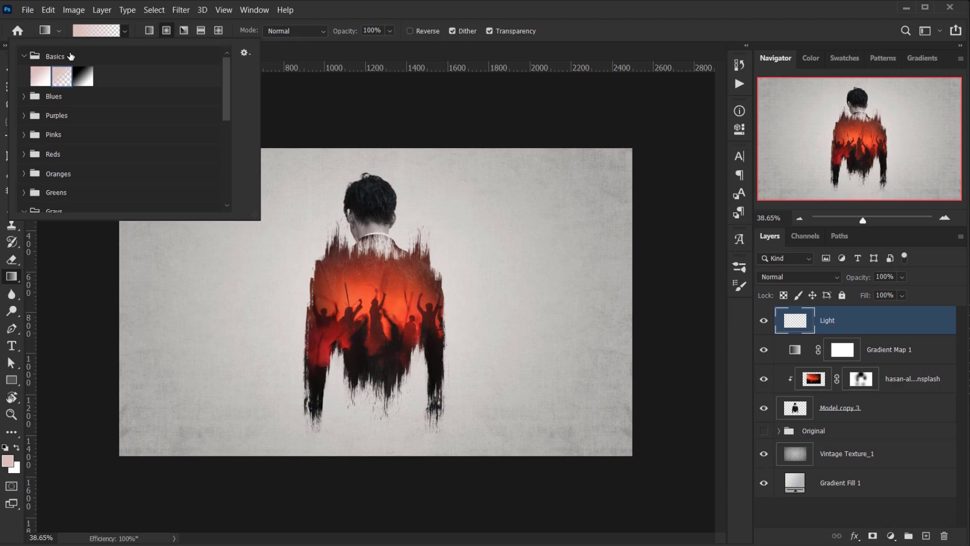
click(352, 6)
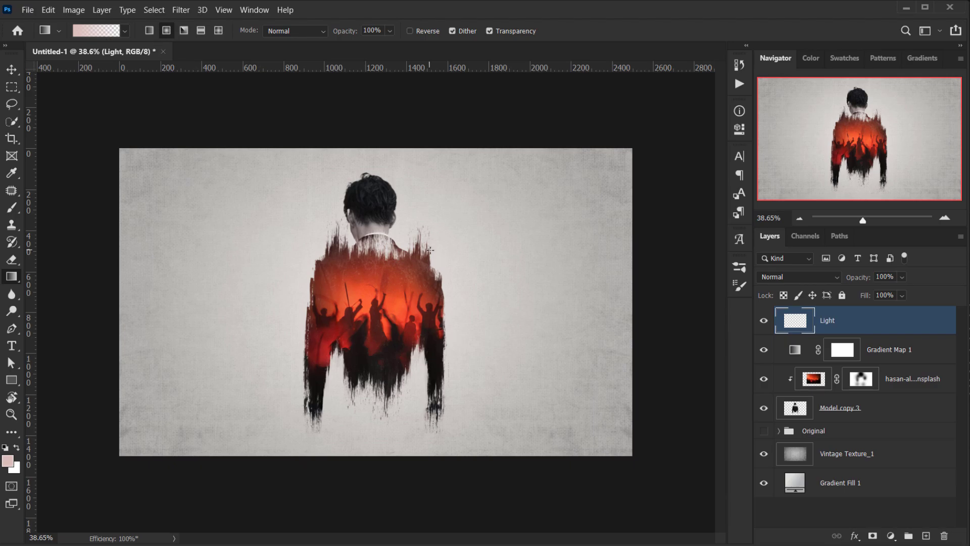
Step: Sample the light grey background beside the neck and draw a radial gradient glow over the neck's left side on the Light layer
scroll(417, 283, up, 3)
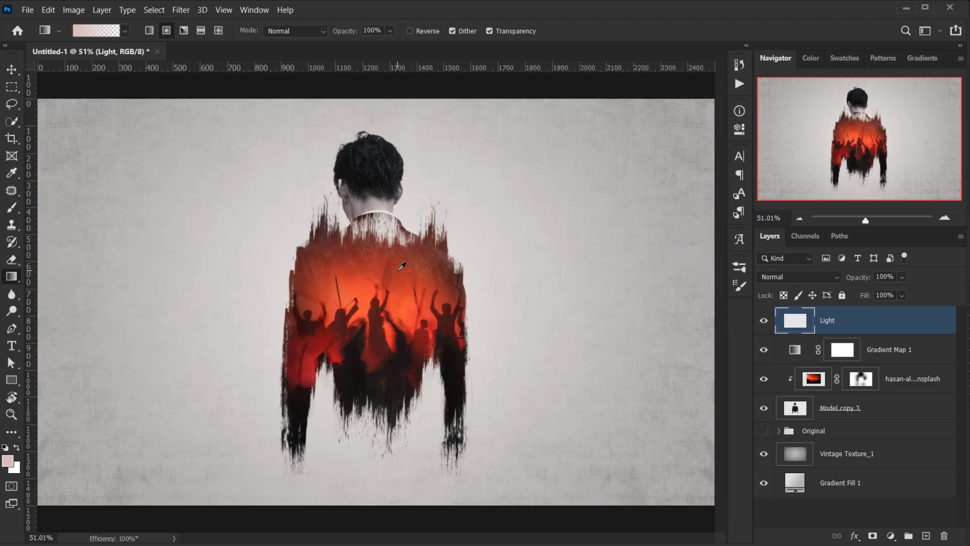
alt+click(406, 201)
drag(406, 201, 398, 194)
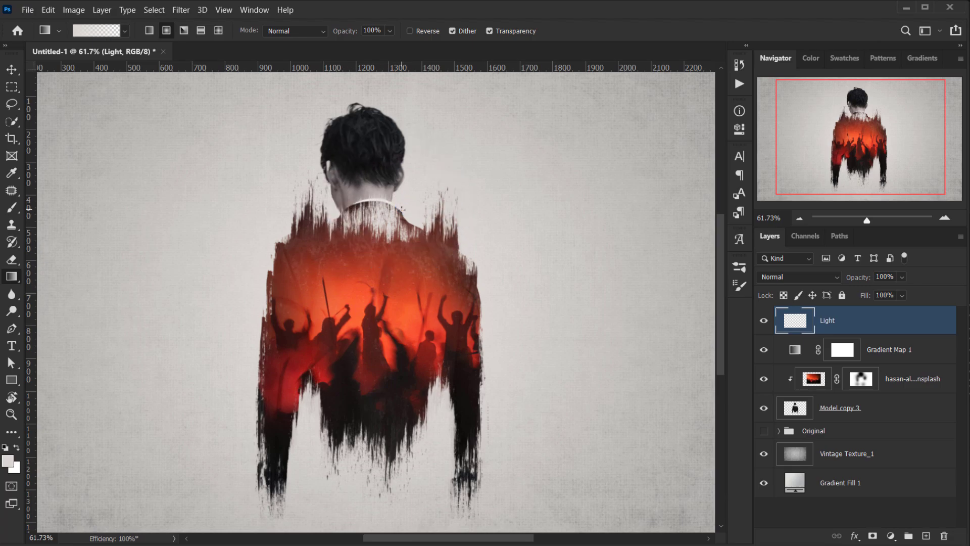
click(338, 214)
drag(416, 175, 425, 170)
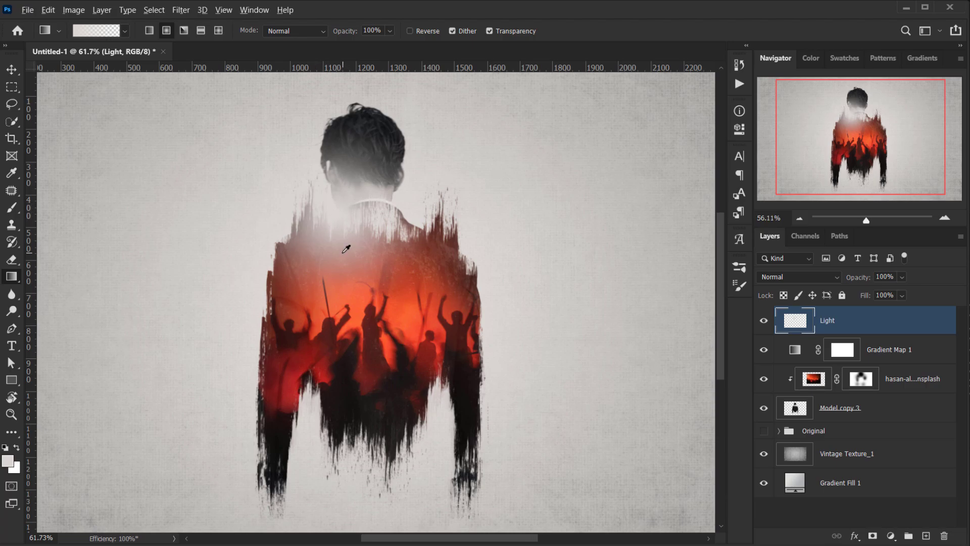
Step: Sample the crowd photo's orange-red and draw radial glows beside the lower torso, a large one on the right and a smaller one on the left
scroll(395, 275, down, 3)
scroll(410, 404, up, 5)
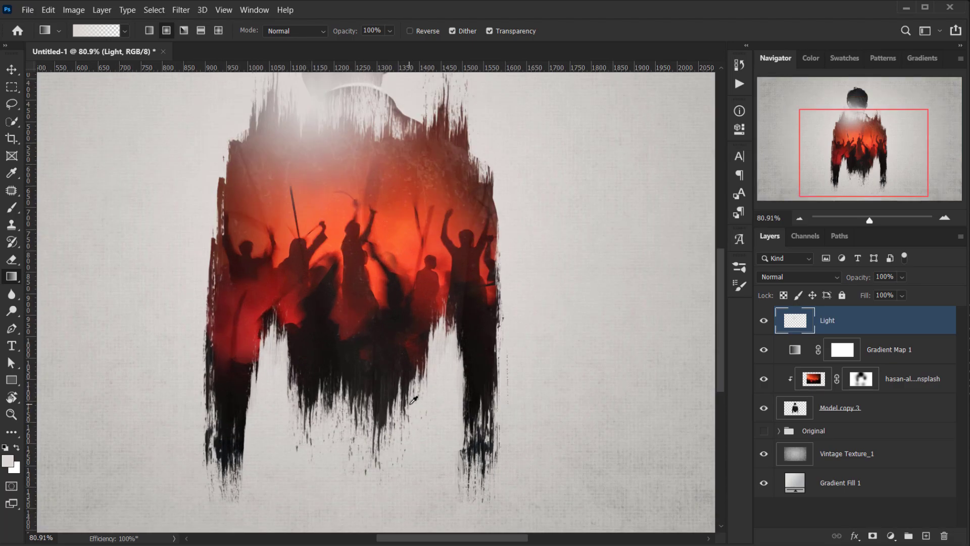
alt+click(437, 249)
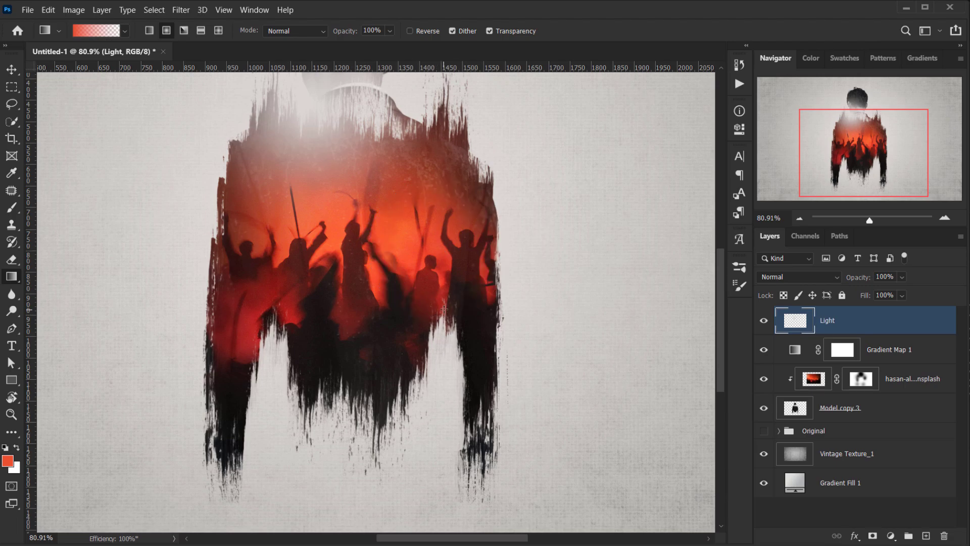
drag(441, 318, 334, 407)
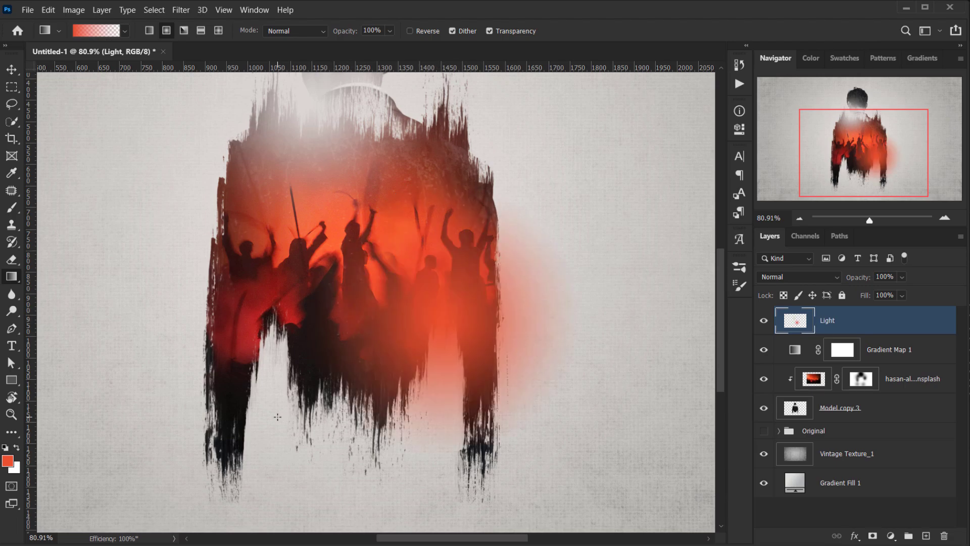
drag(273, 326, 315, 290)
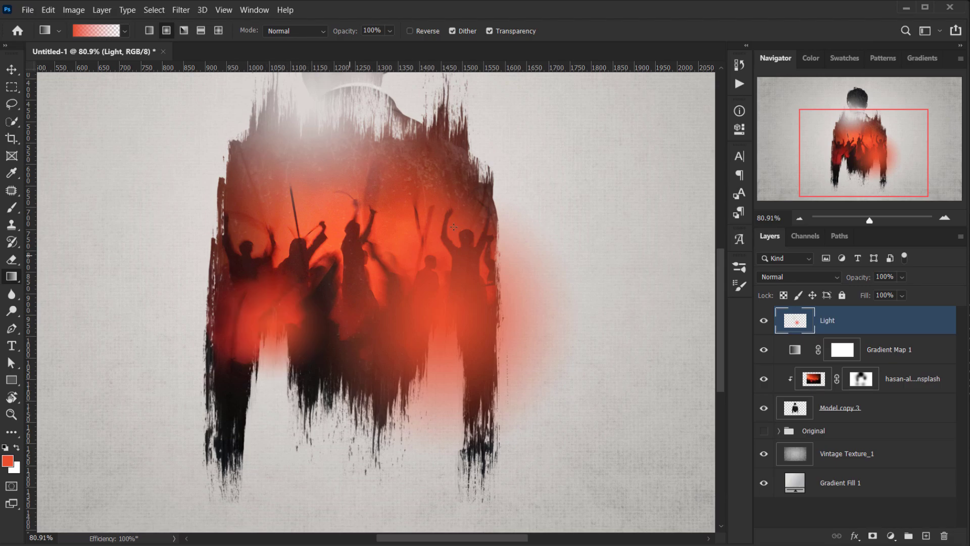
Step: Set the Light layer's blend mode to Screen and its opacity to 46%
key(ctrl+0)
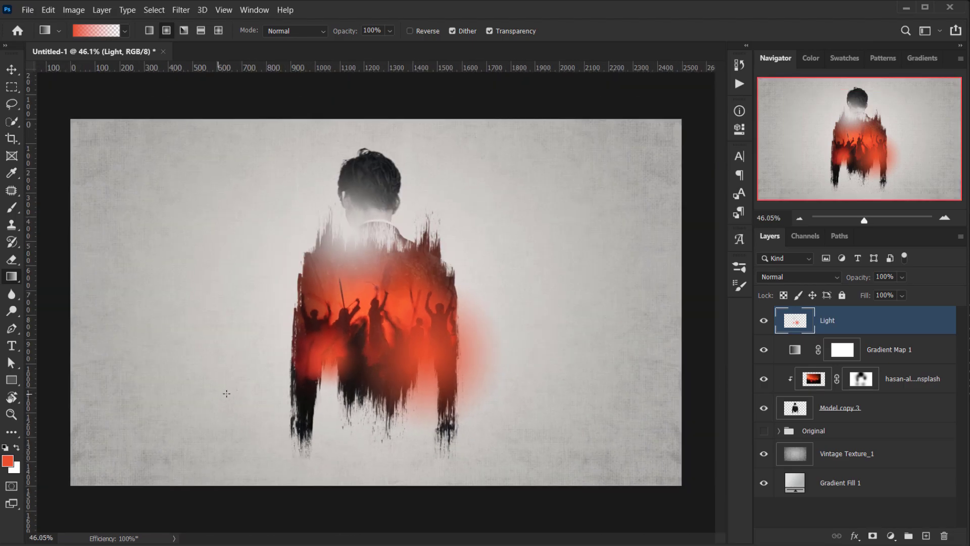
click(802, 278)
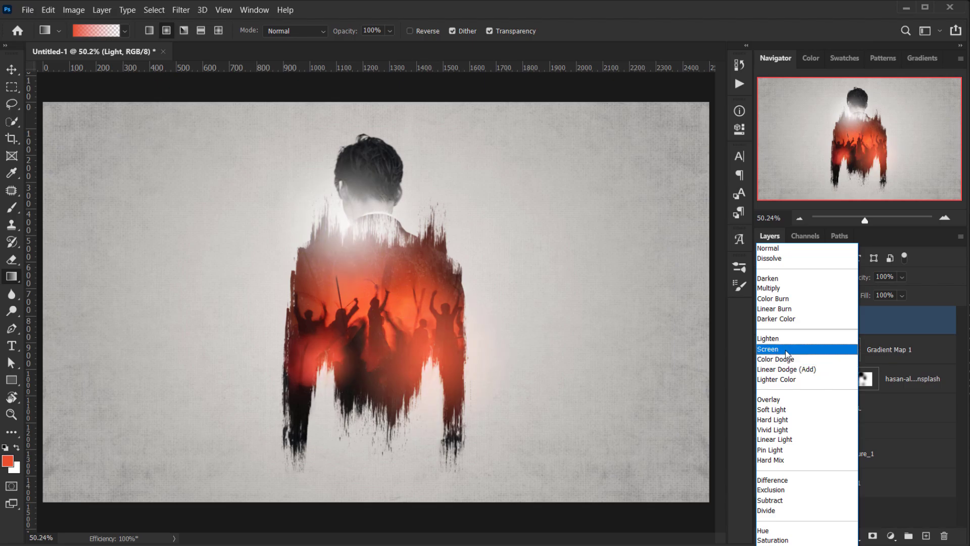
click(769, 348)
drag(862, 279, 826, 282)
key(Return)
scroll(608, 334, down, 2)
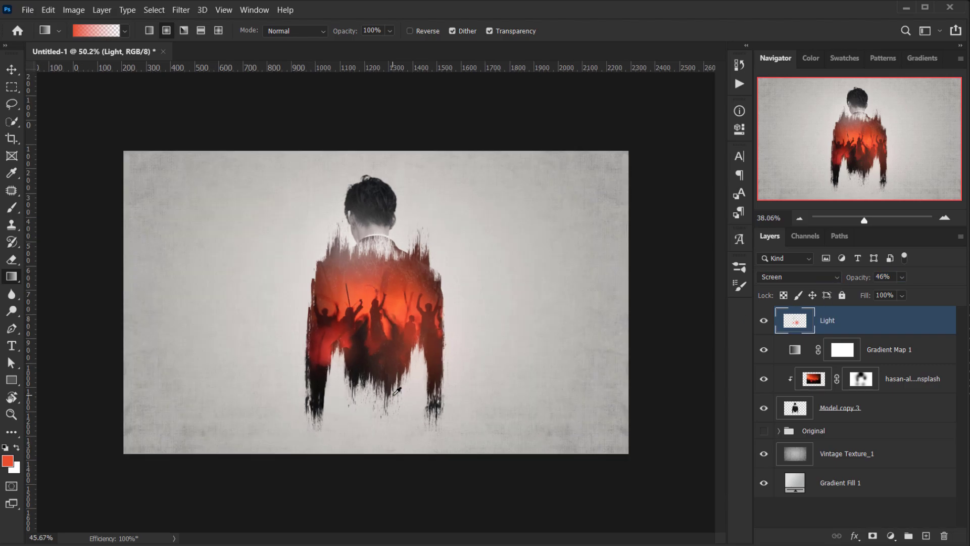
Step: Compare the image with and without the Light layer, and reduce its opacity to 42%
click(763, 320)
click(760, 321)
click(759, 321)
click(760, 321)
drag(867, 282, 862, 279)
key(Return)
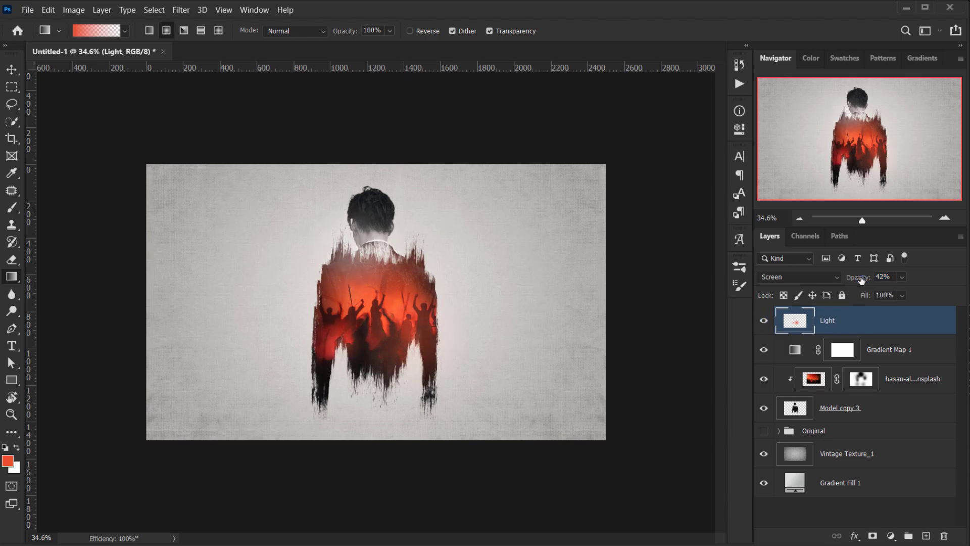
key(ctrl+0)
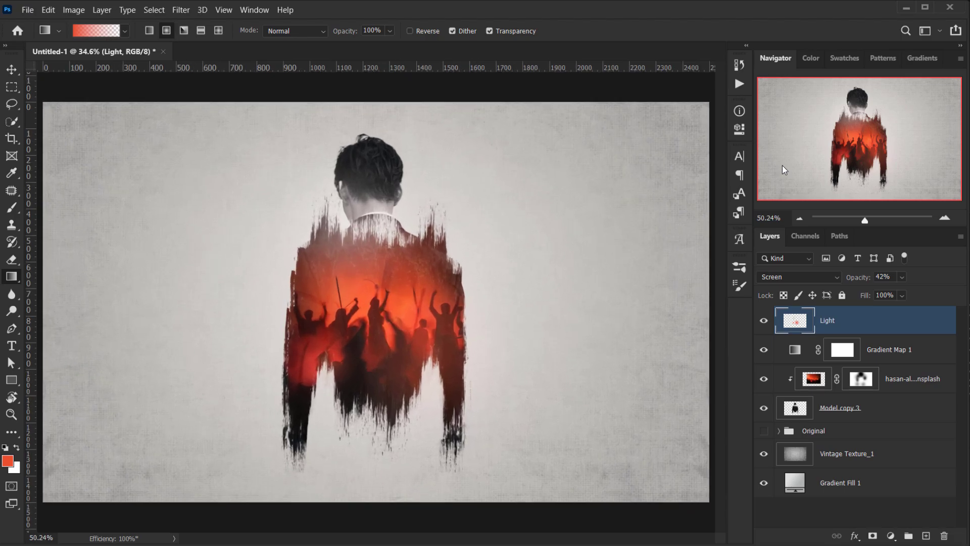
scroll(575, 187, up, 3)
scroll(352, 345, down, 2)
scroll(355, 341, down, 2)
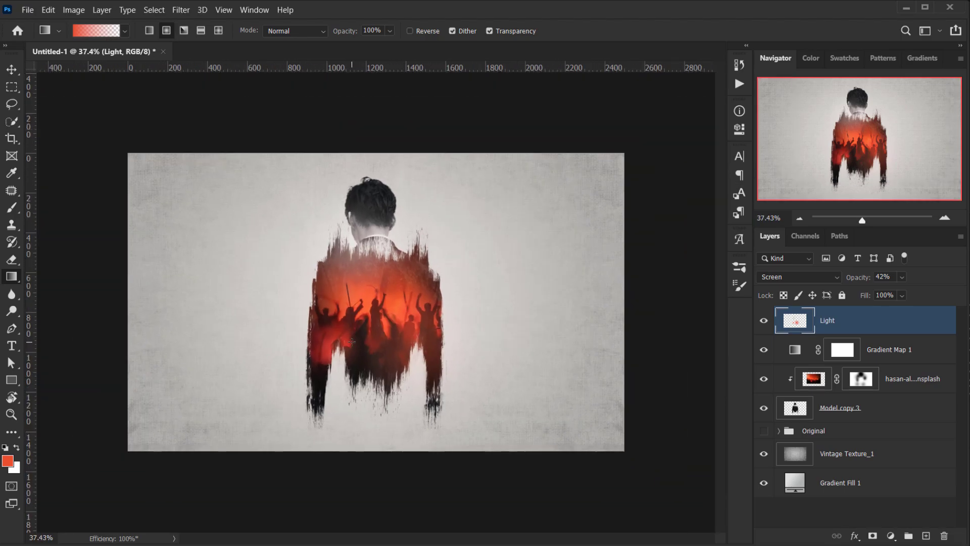
key(ctrl+0)
click(828, 329)
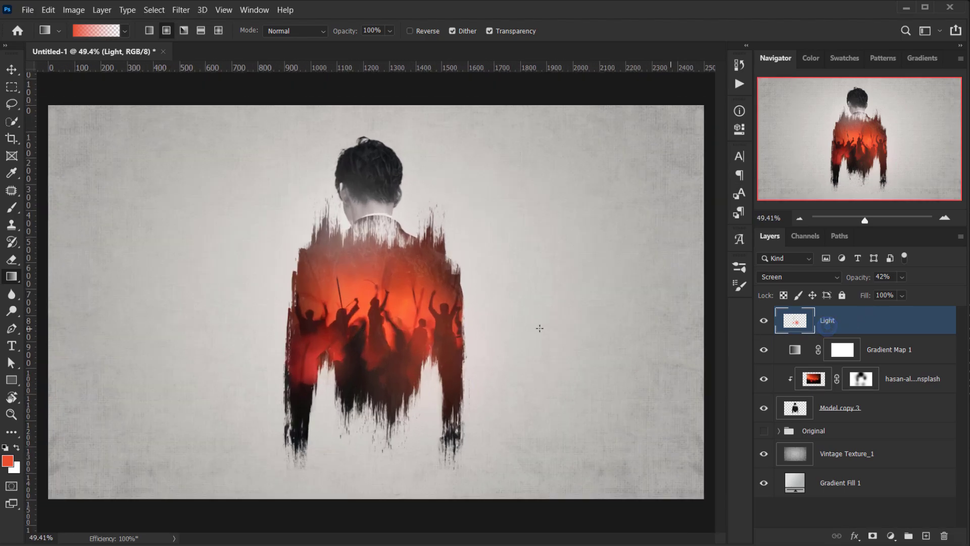
scroll(427, 302, down, 2)
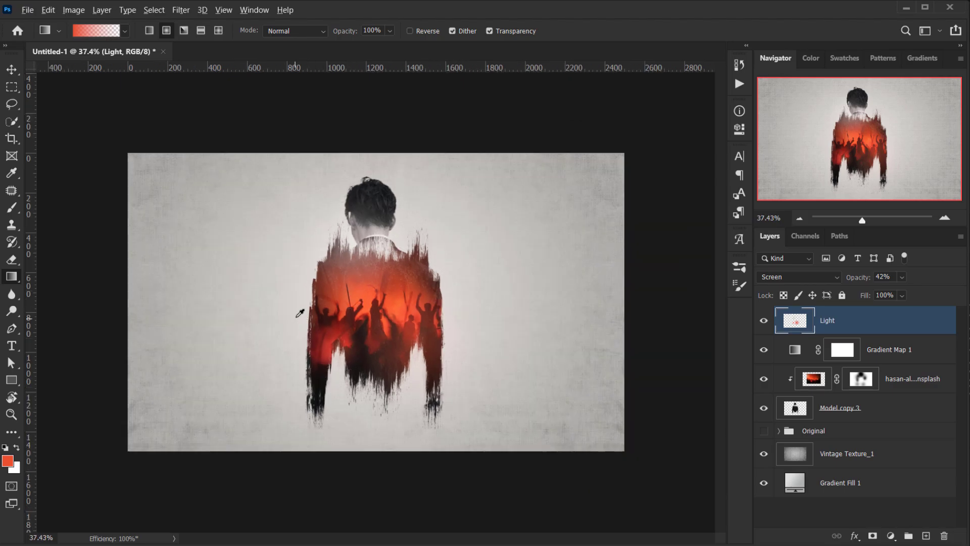
scroll(300, 313, up, 1)
Step: Add a Solid Color fill layer above the Light layer in brown (#6c4f35)
click(897, 537)
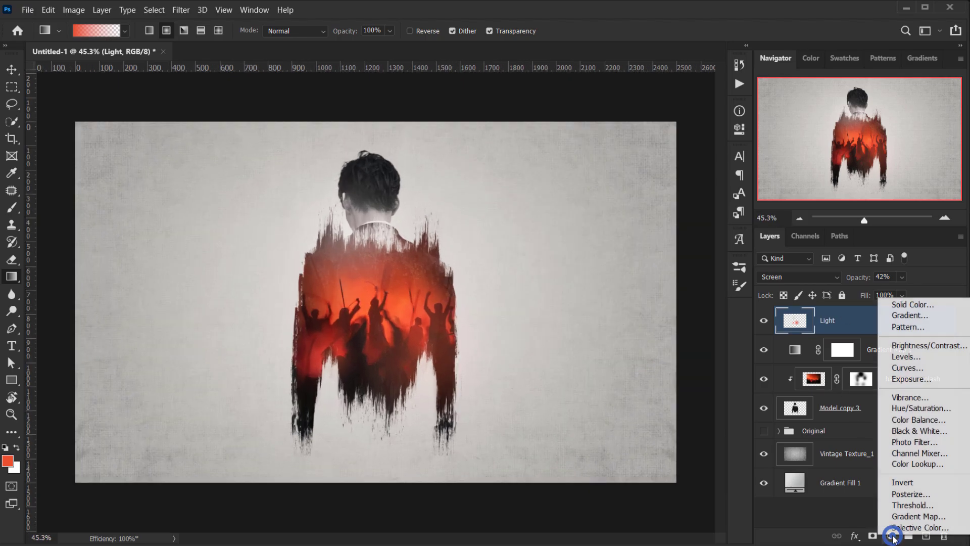
click(932, 304)
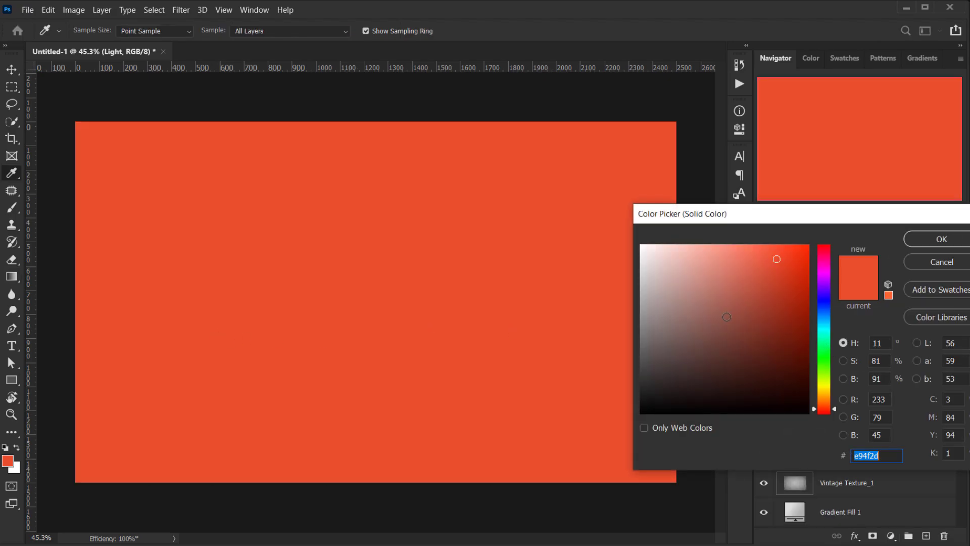
click(727, 318)
mouse_move(825, 402)
mouse_down()
mouse_move(827, 411)
mouse_move(825, 400)
mouse_up()
click(727, 343)
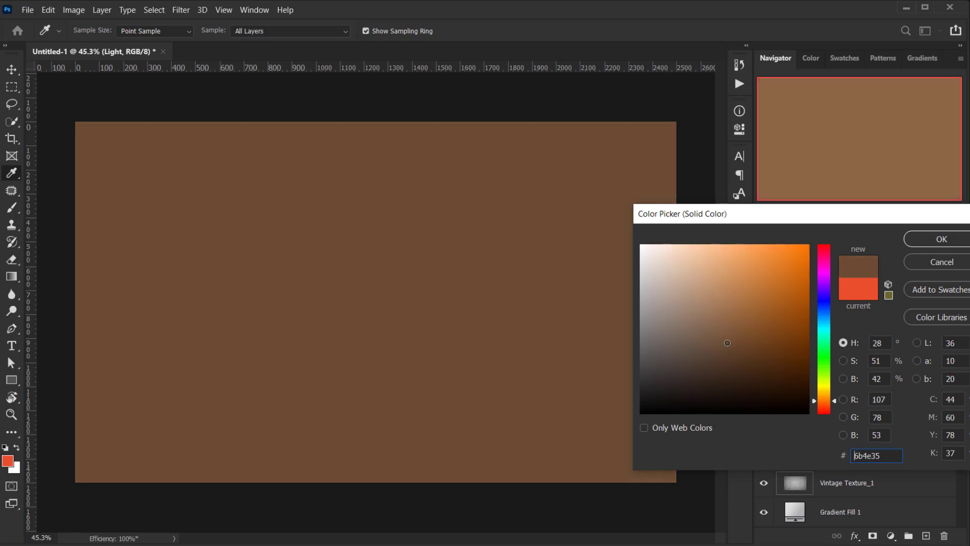
click(943, 244)
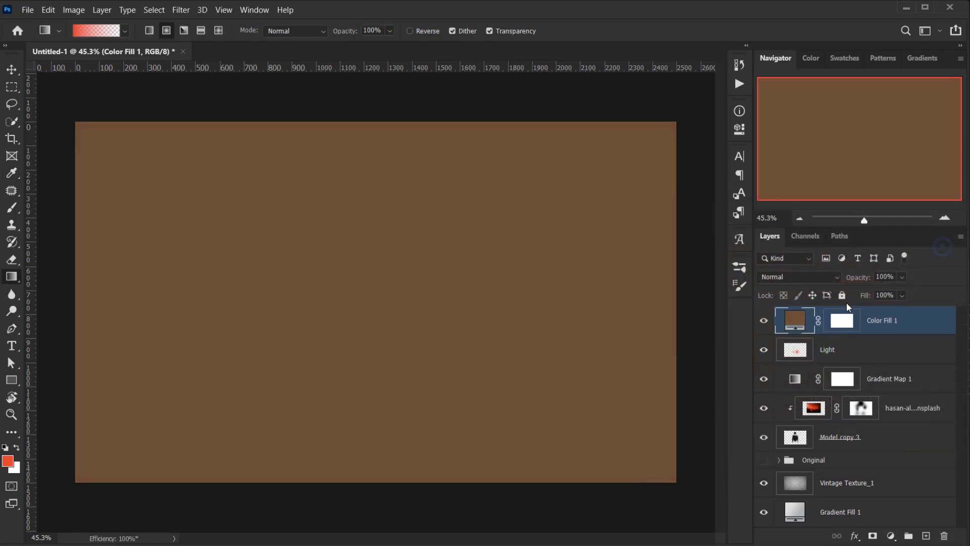
Step: Set the brown fill layer's blend mode to Exclusion and change its colour to orange (#d18542)
click(796, 278)
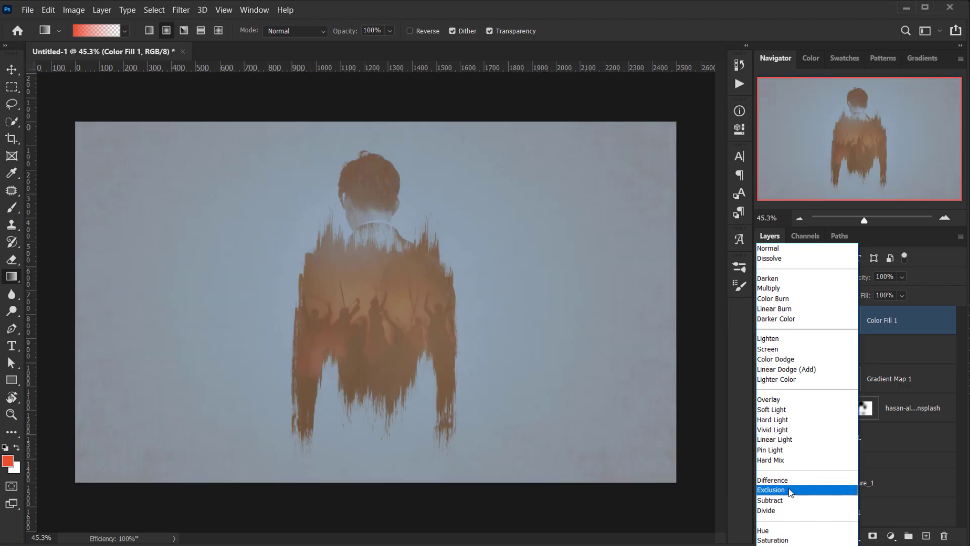
click(791, 490)
double_click(801, 322)
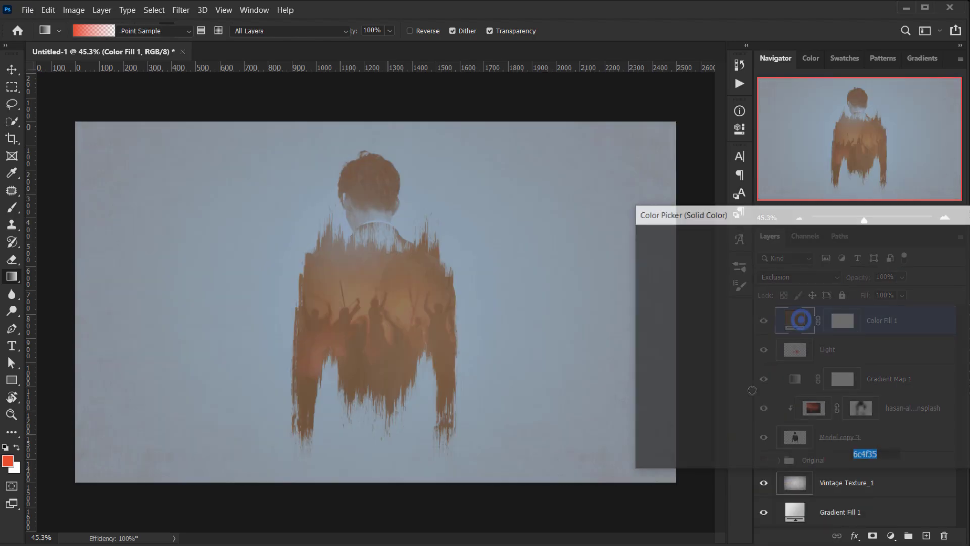
drag(718, 344, 756, 275)
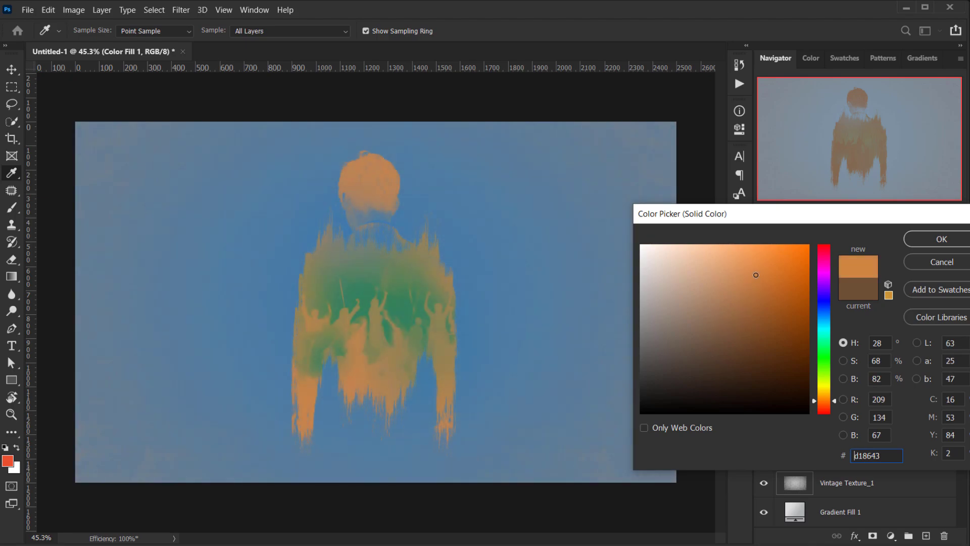
click(925, 240)
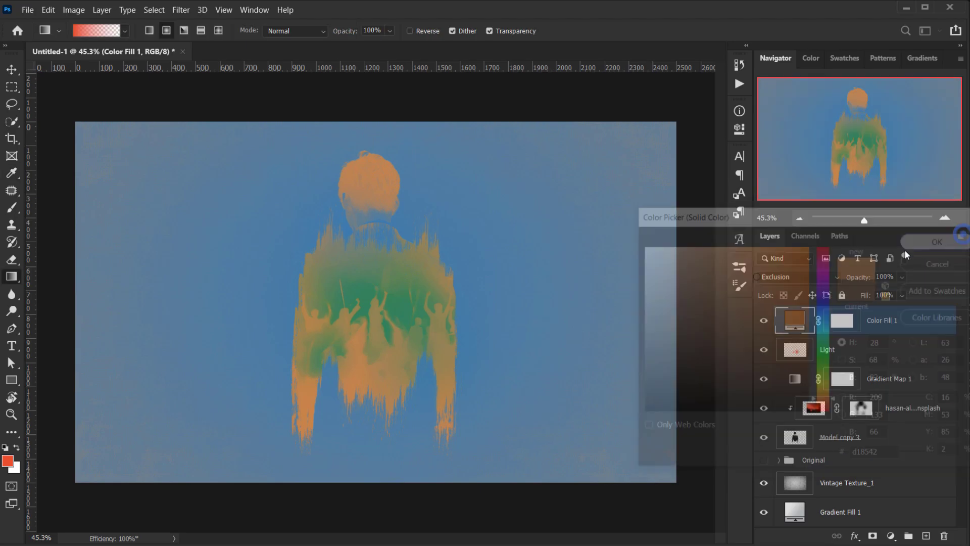
Step: Try different opacities for the orange fill layer, starting from 20%, and settle on 15%
click(876, 277)
text(20)
key(Return)
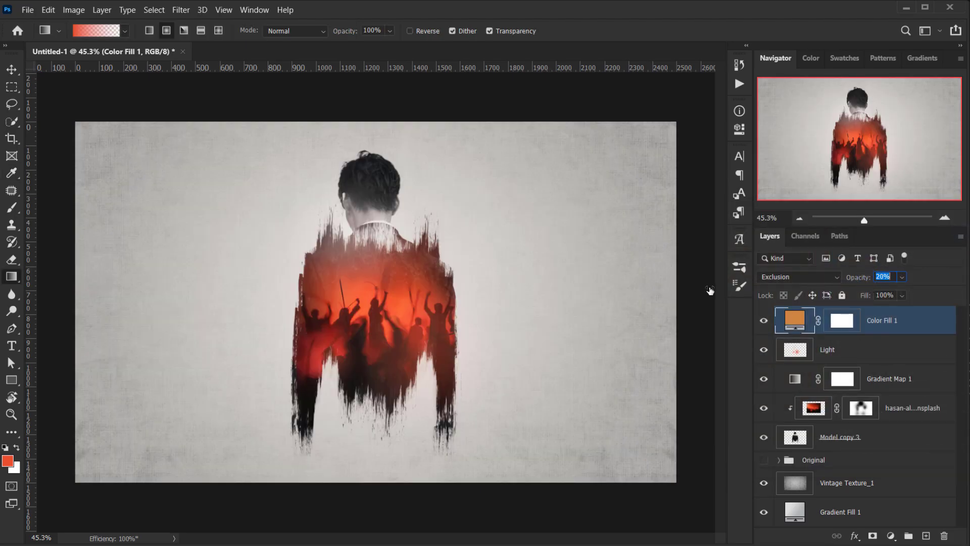
key(Up)
key(Up)
key(Up)
key(Up)
key(Down)
key(Down)
key(Down)
key(Down)
key(Down)
key(Down)
key(Down)
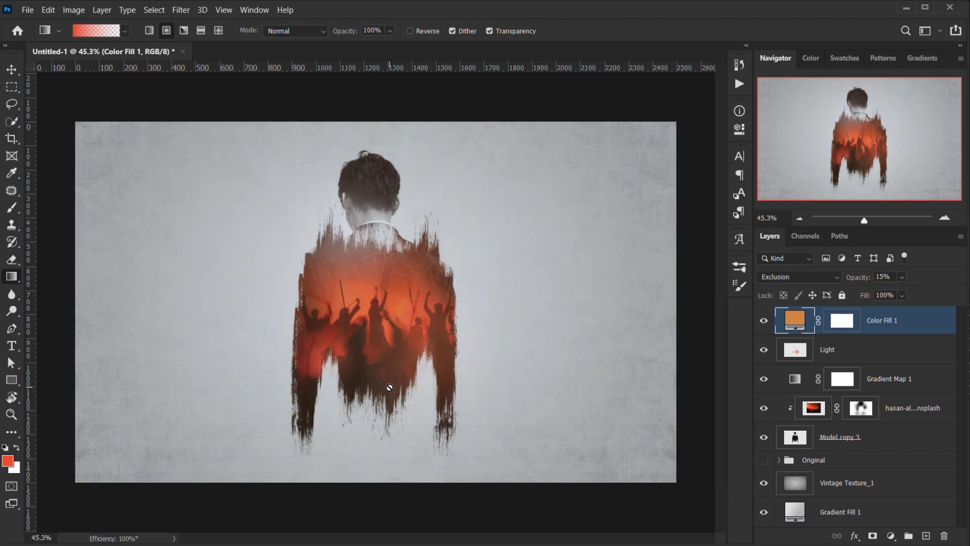
Step: Compare the image with and without the orange fill layer, and reduce its opacity to 12%
click(763, 320)
click(764, 319)
scroll(342, 348, up, 10)
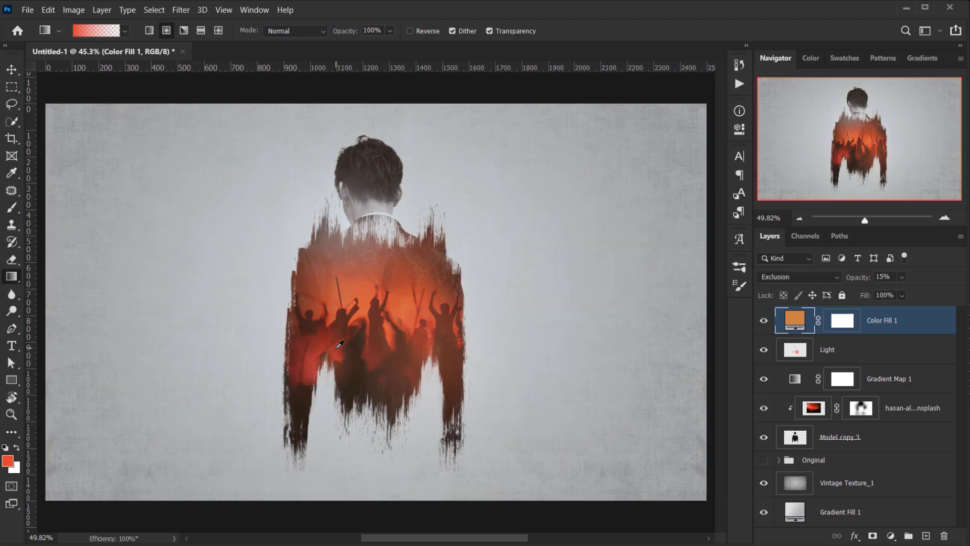
scroll(342, 348, down, 9)
scroll(345, 345, down, 2)
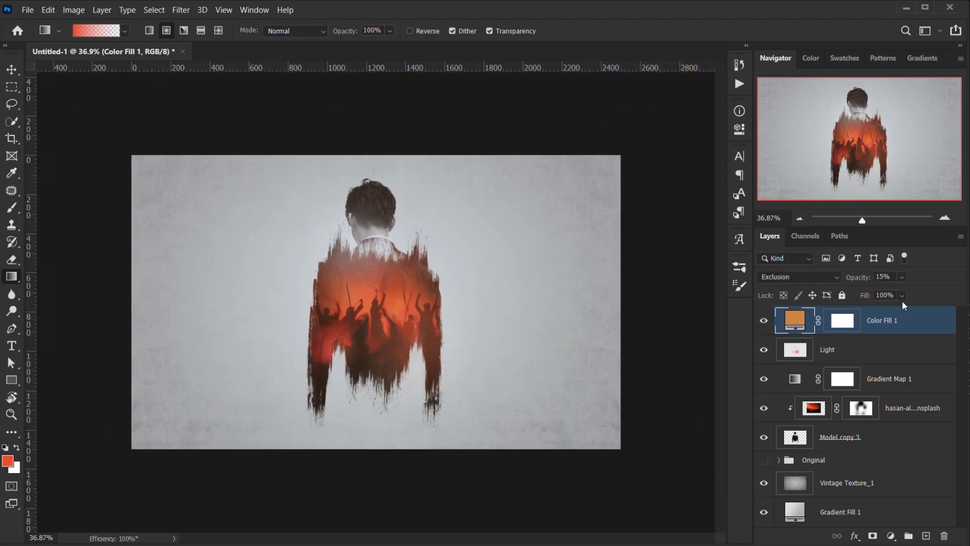
drag(864, 277, 861, 278)
scroll(515, 390, down, 2)
scroll(502, 401, up, 4)
scroll(388, 338, up, 3)
scroll(388, 338, down, 5)
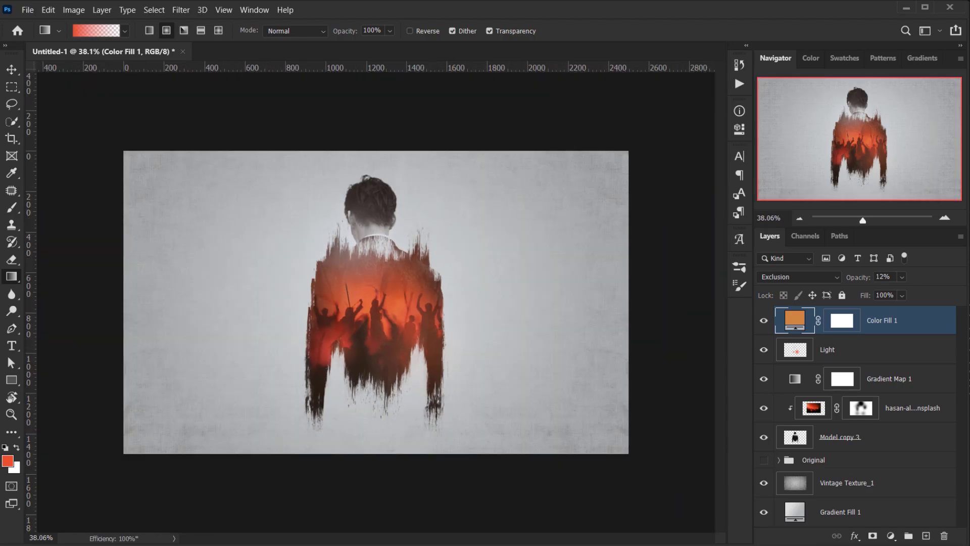
Step: Place Scratches Overlay.png from the Paint Stroke DoubleExposure Poster folder in File Explorer onto the poster and rotate it -90°
key(alt+Tab)
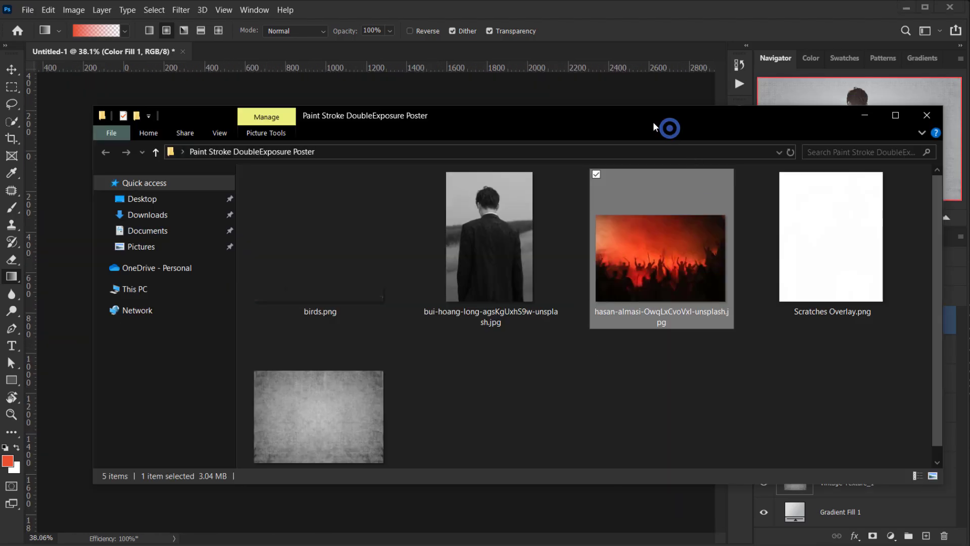
drag(847, 250, 355, 458)
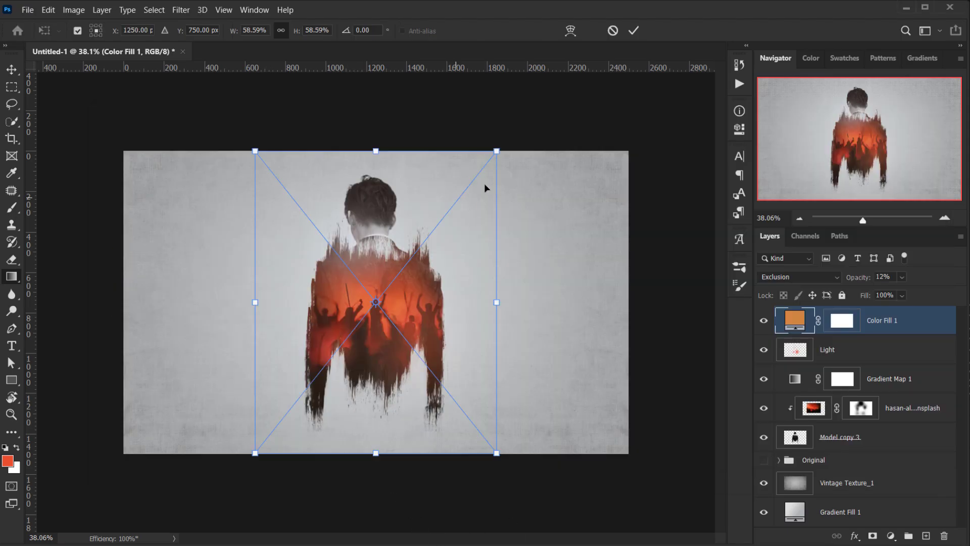
drag(533, 123, 244, 158)
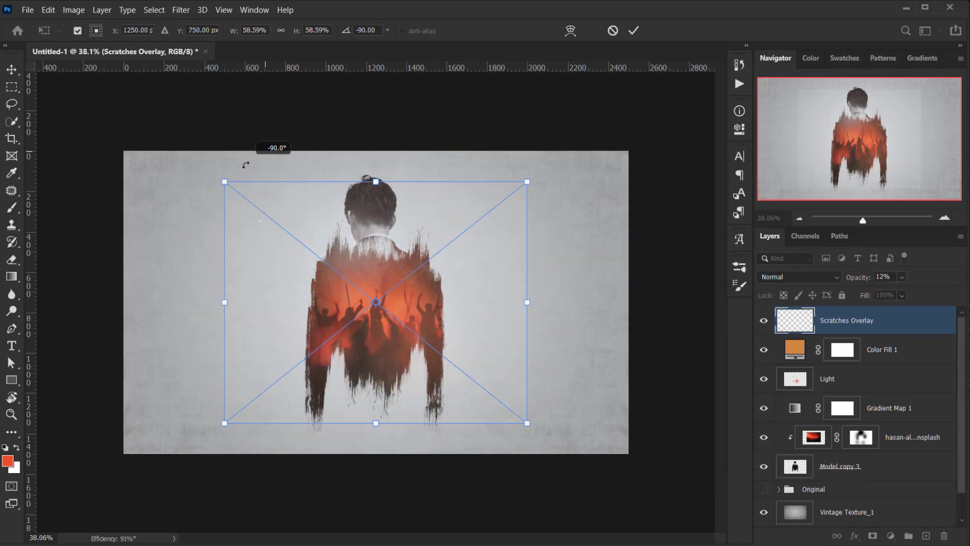
Step: Stretch the scratches image to cover the whole canvas, at 73.24% width and 97.66% height, and apply the transformation
drag(376, 181, 377, 150)
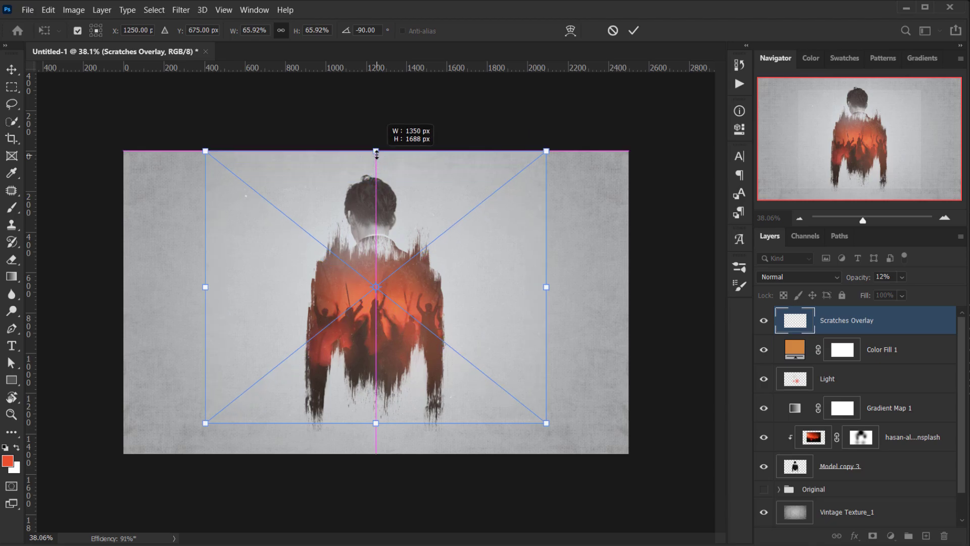
drag(382, 428, 375, 453)
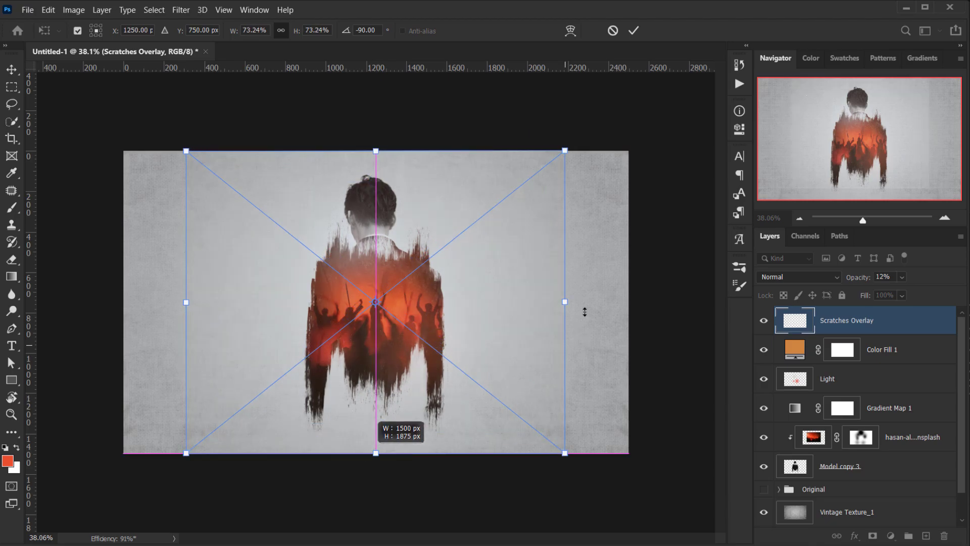
drag(571, 303, 628, 303)
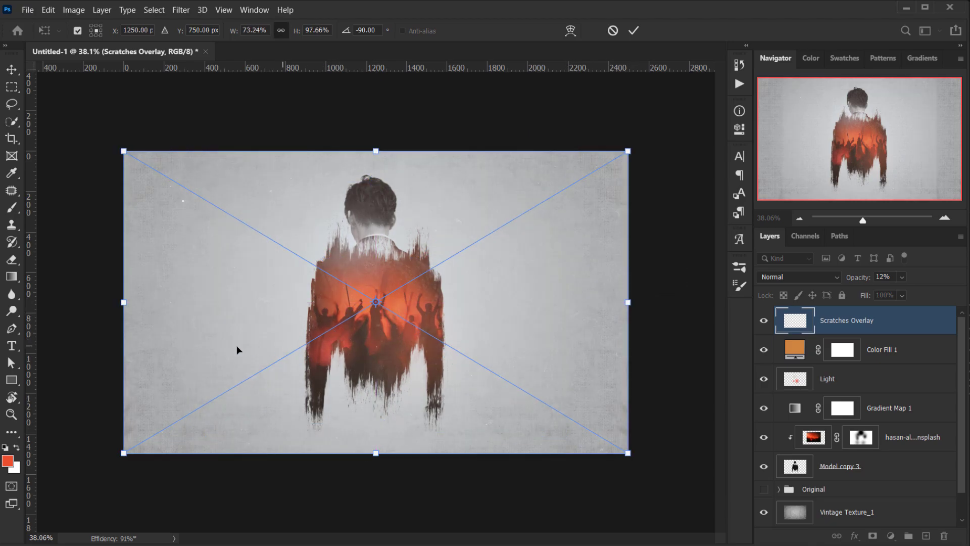
click(634, 31)
Step: Set the Scratches Overlay layer's blend mode to Overlay and inspect the scratches over the torso up close
scroll(344, 310, up, 5)
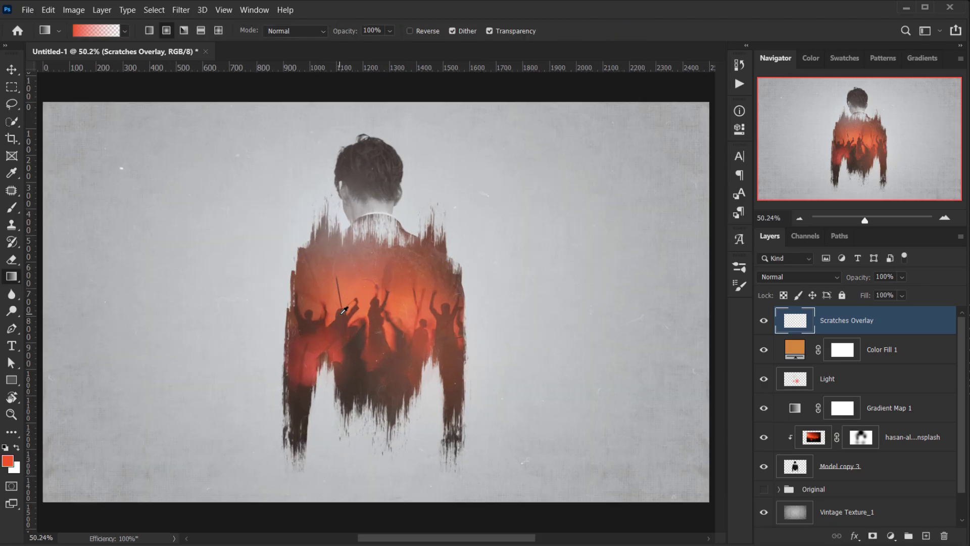
scroll(343, 310, down, 3)
click(791, 276)
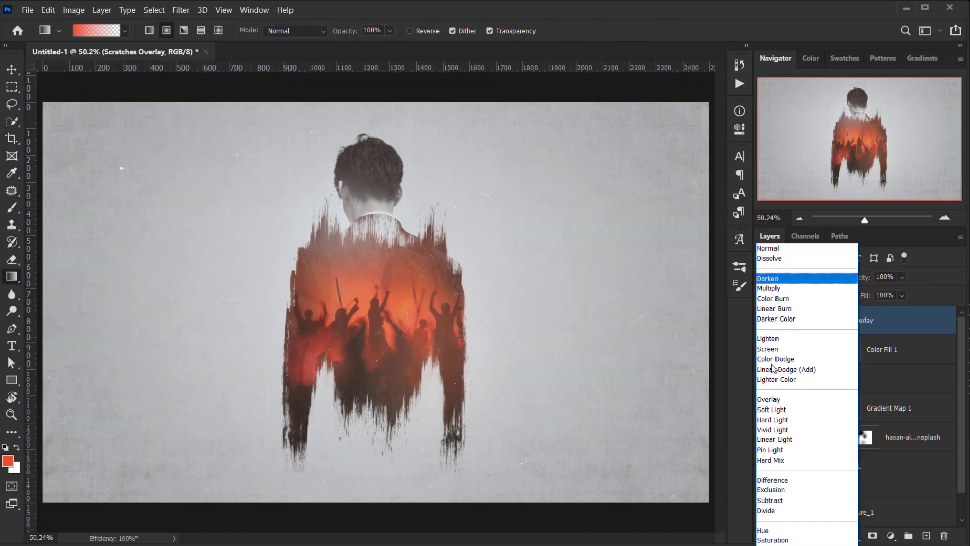
click(767, 402)
scroll(262, 348, up, 5)
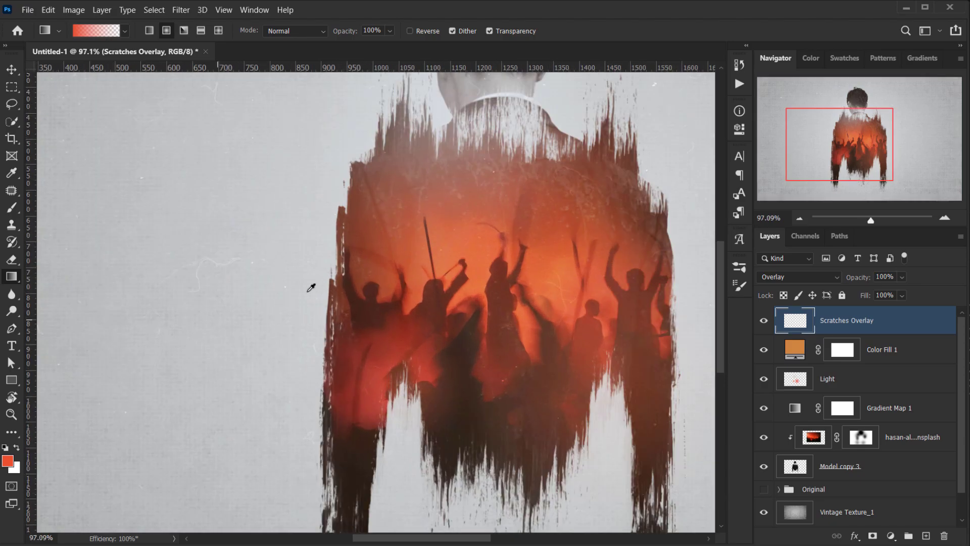